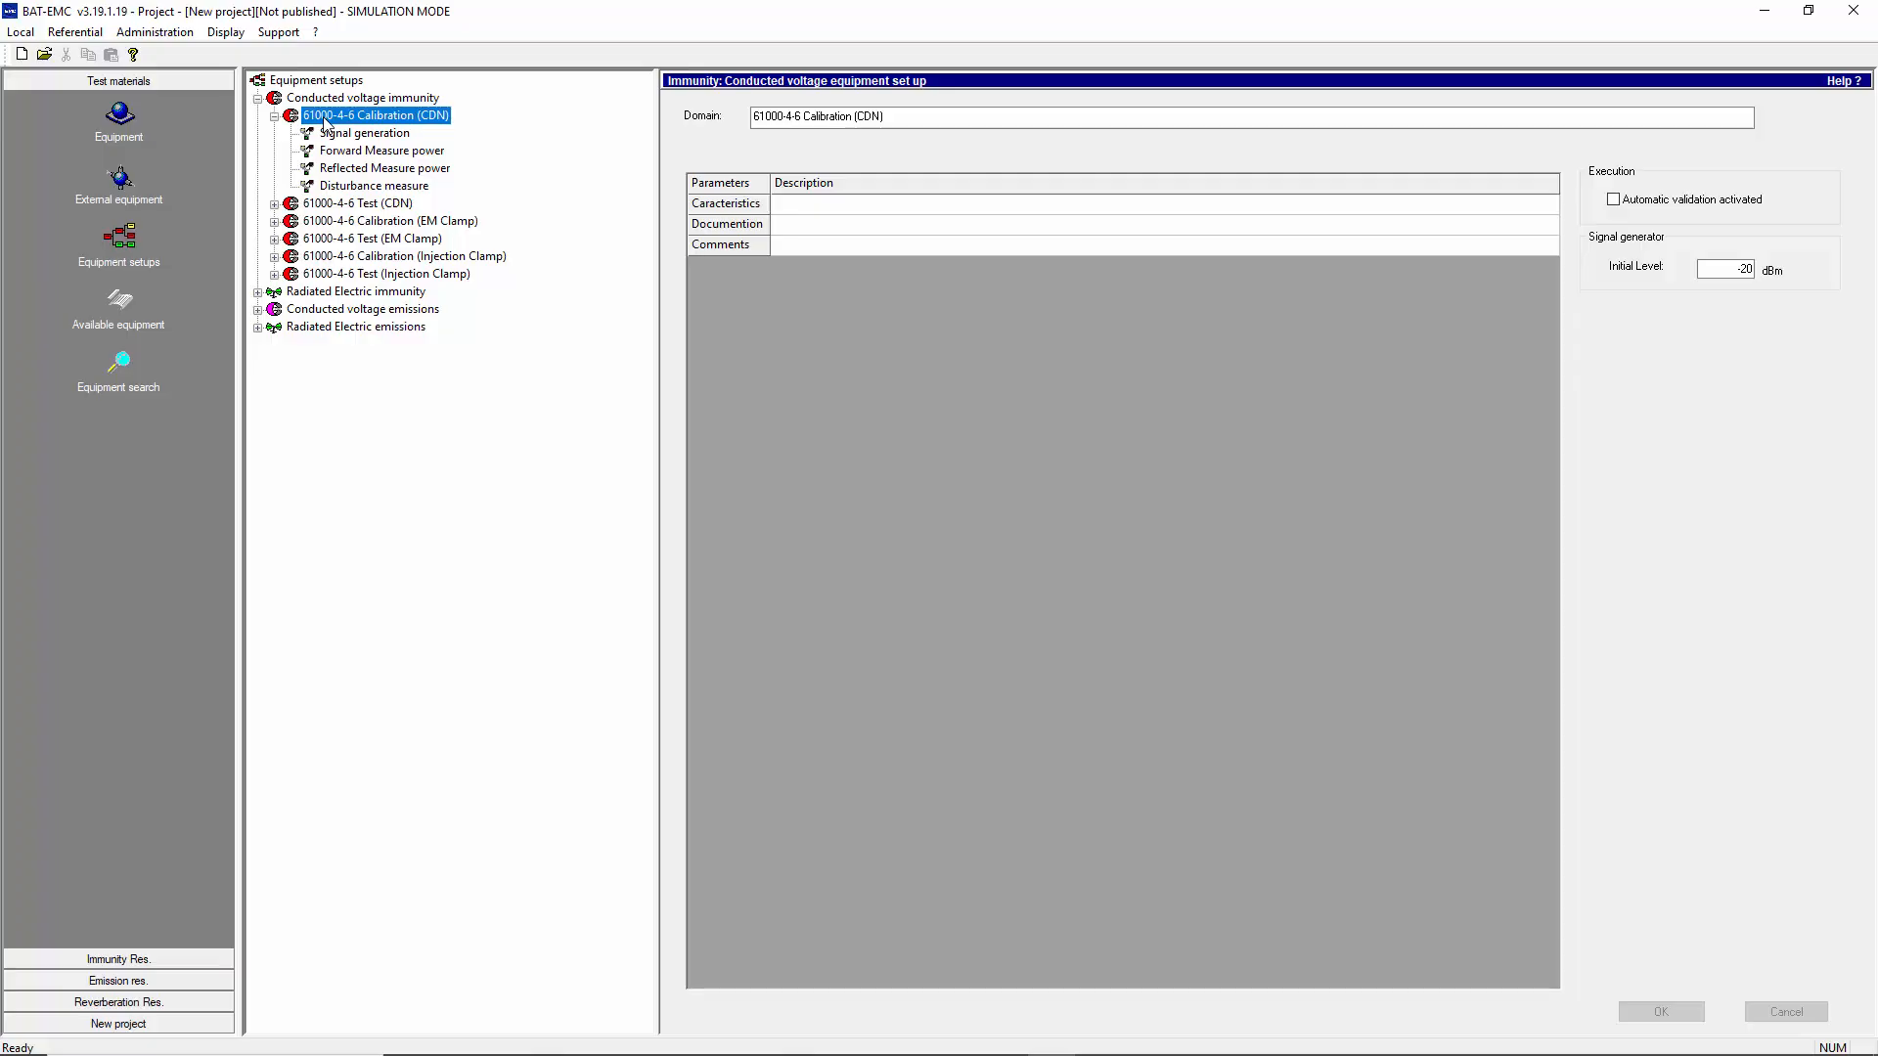
Review the signal generation and measurement chains of the 61000-4-6 Calibration (CDN) setup and the disturbance measure chain of 61000-4-6 Test (CDN)
click(333, 137)
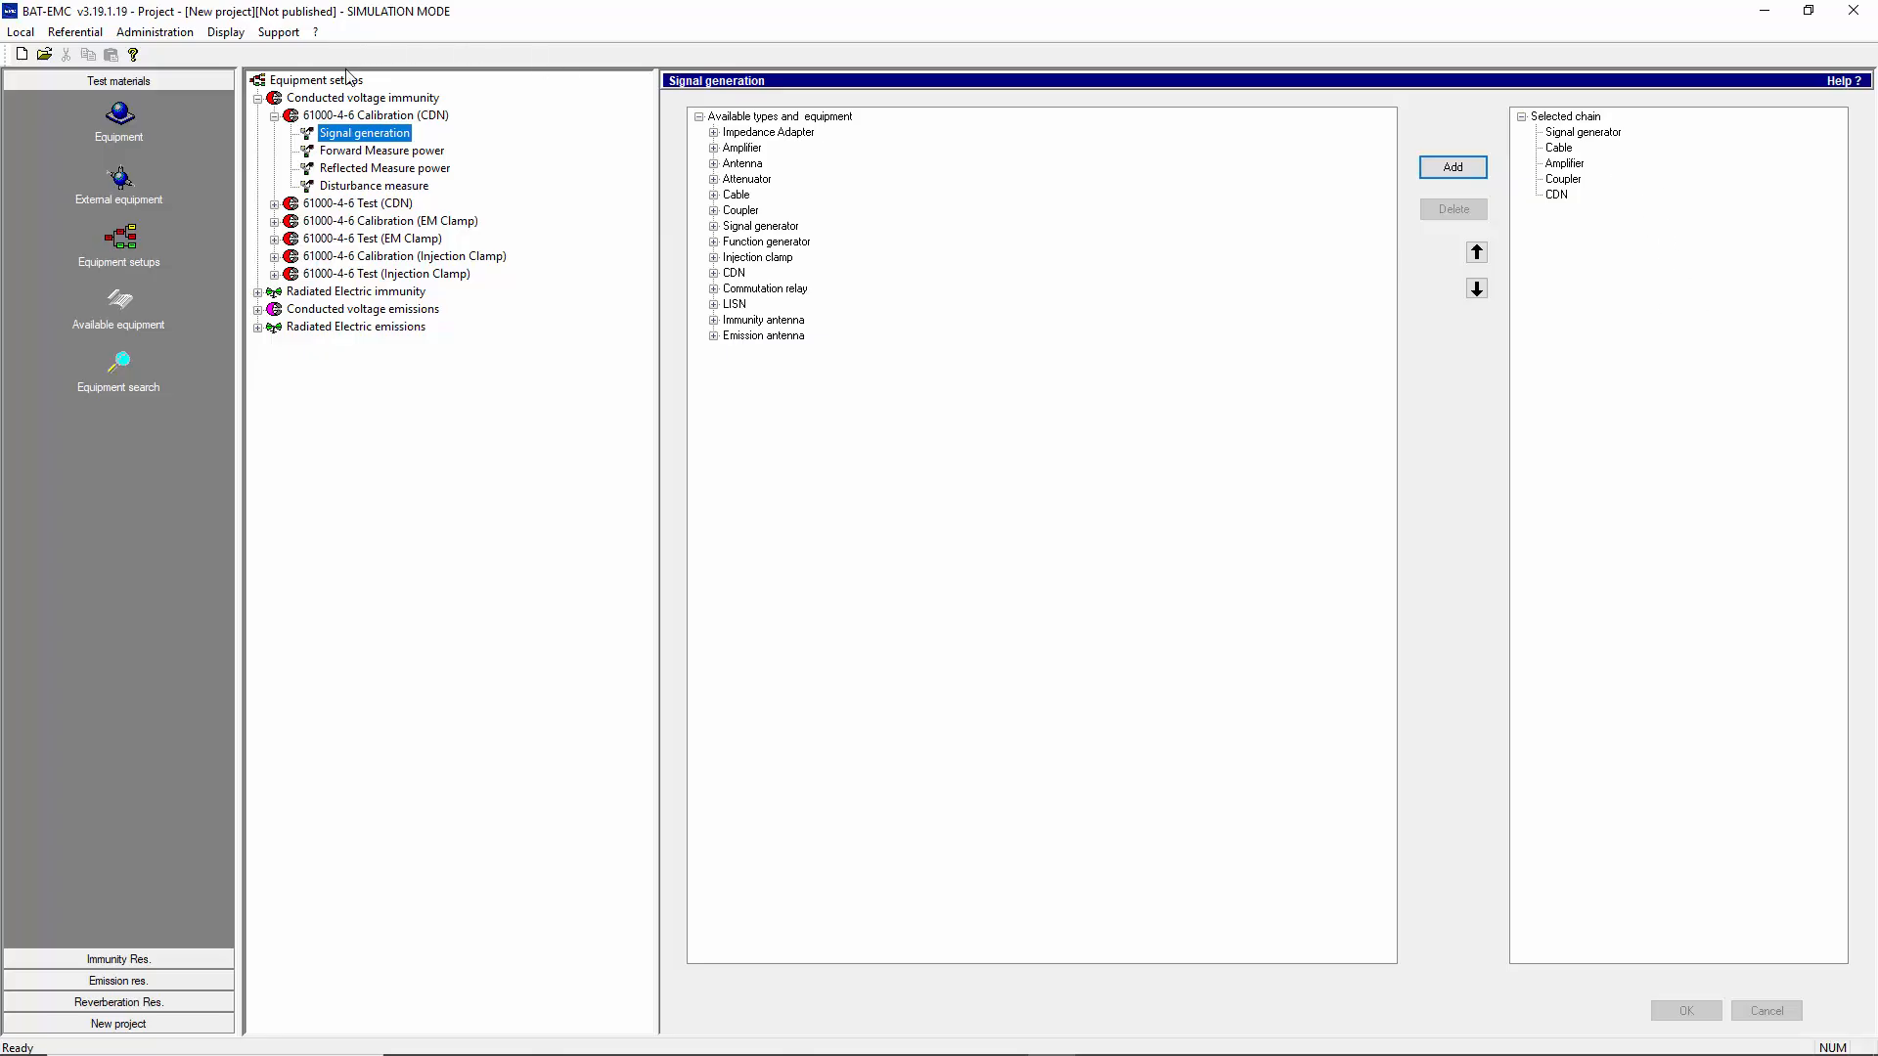
click(388, 151)
click(386, 167)
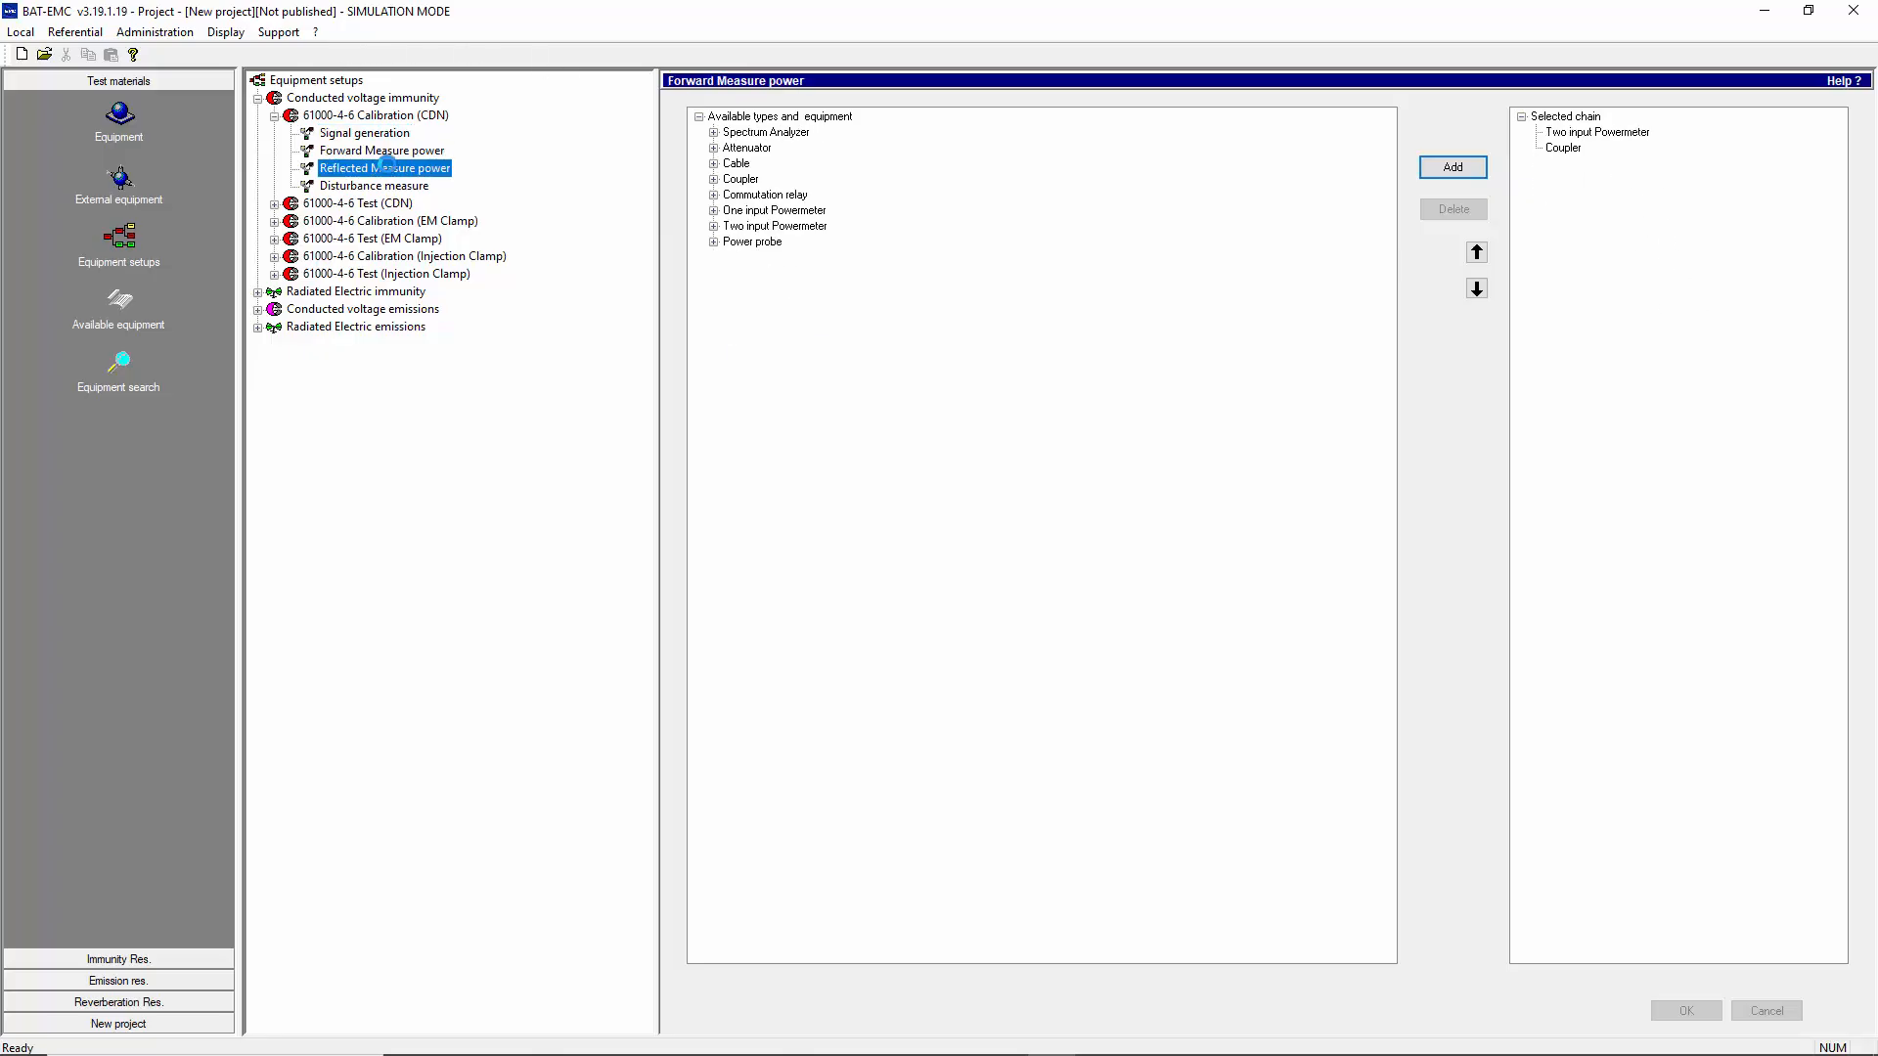
click(393, 186)
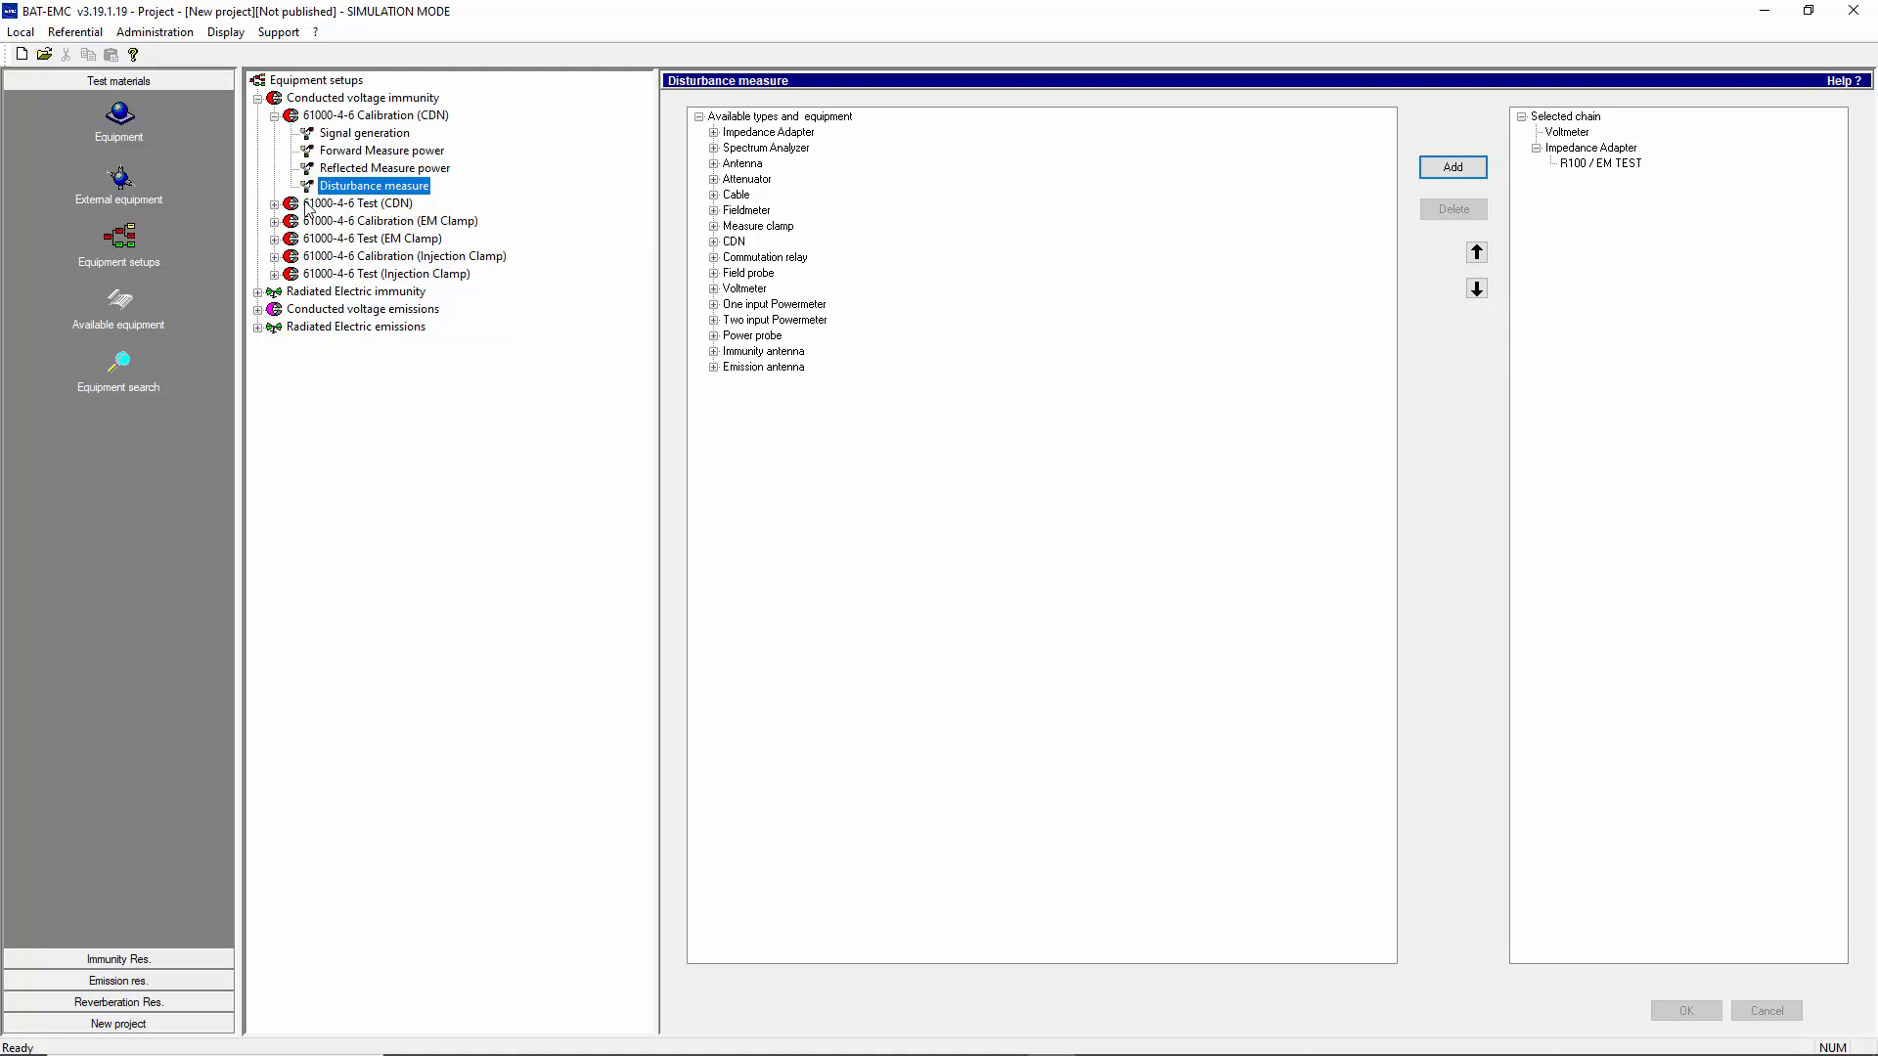
click(275, 204)
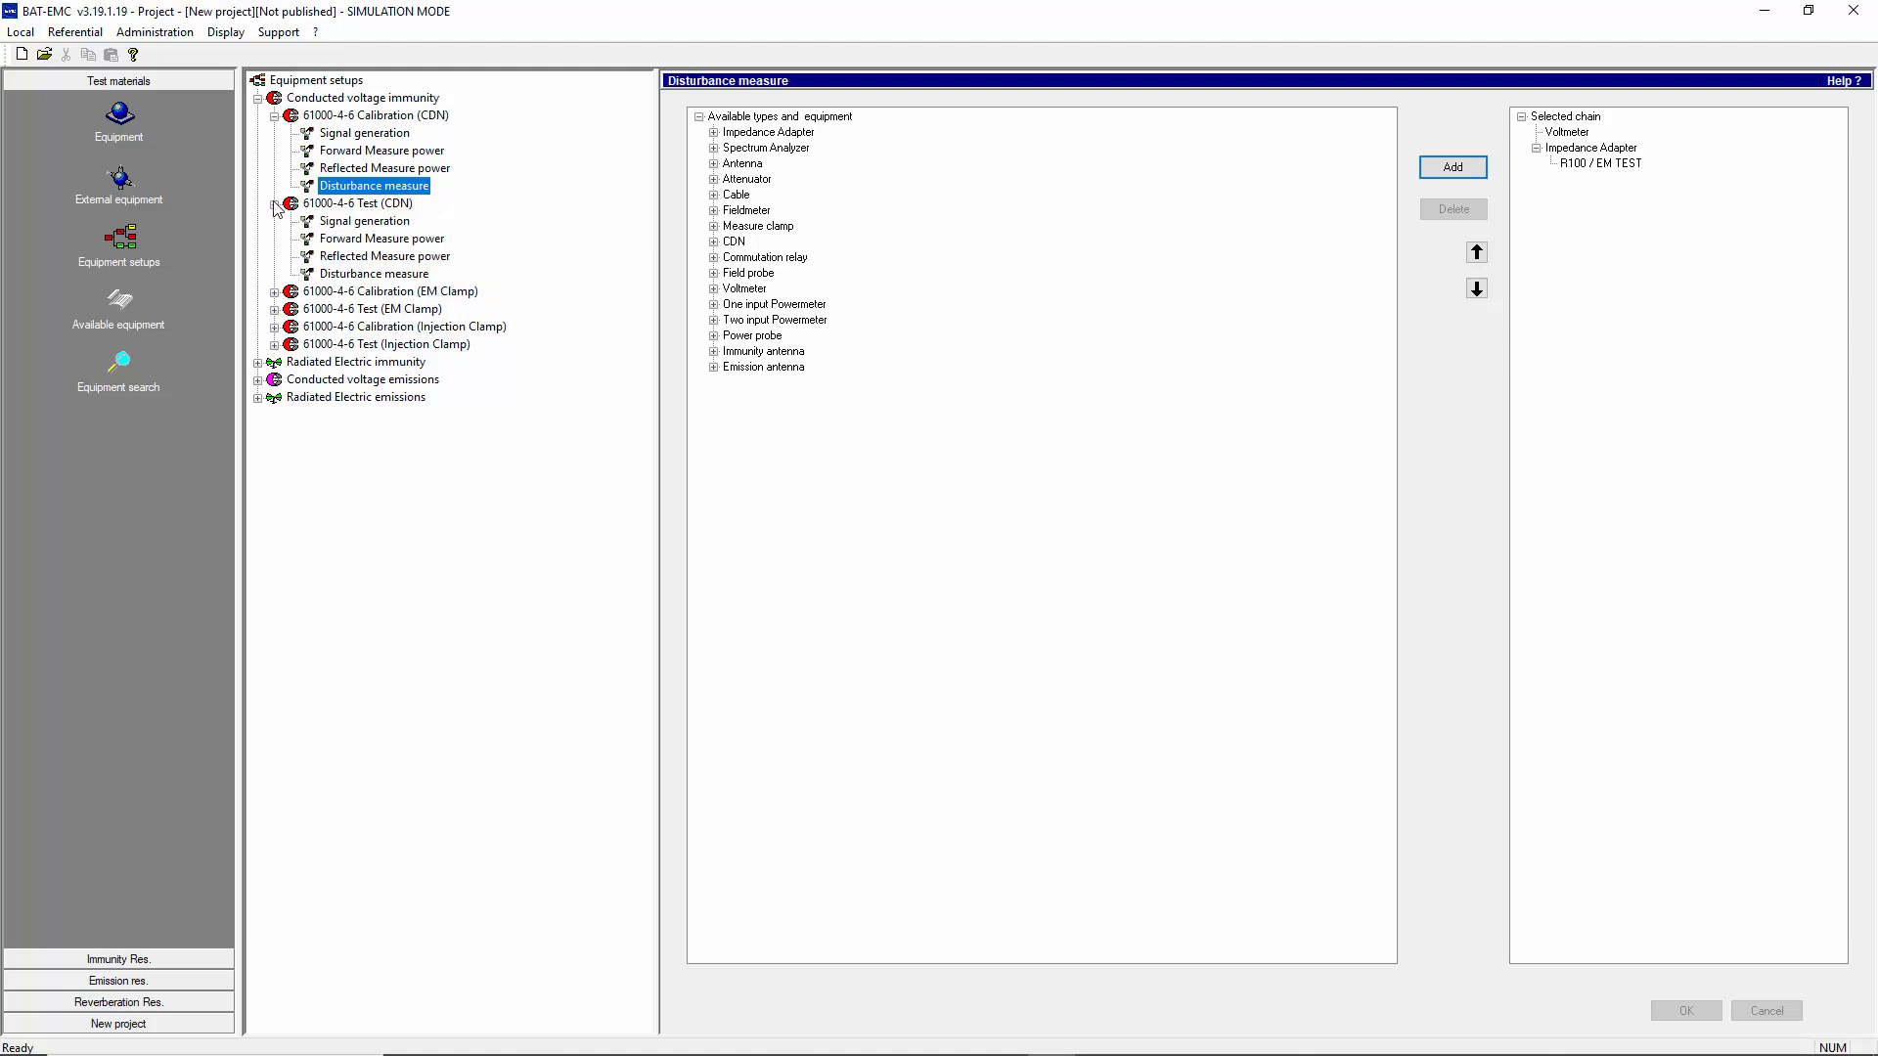
click(369, 275)
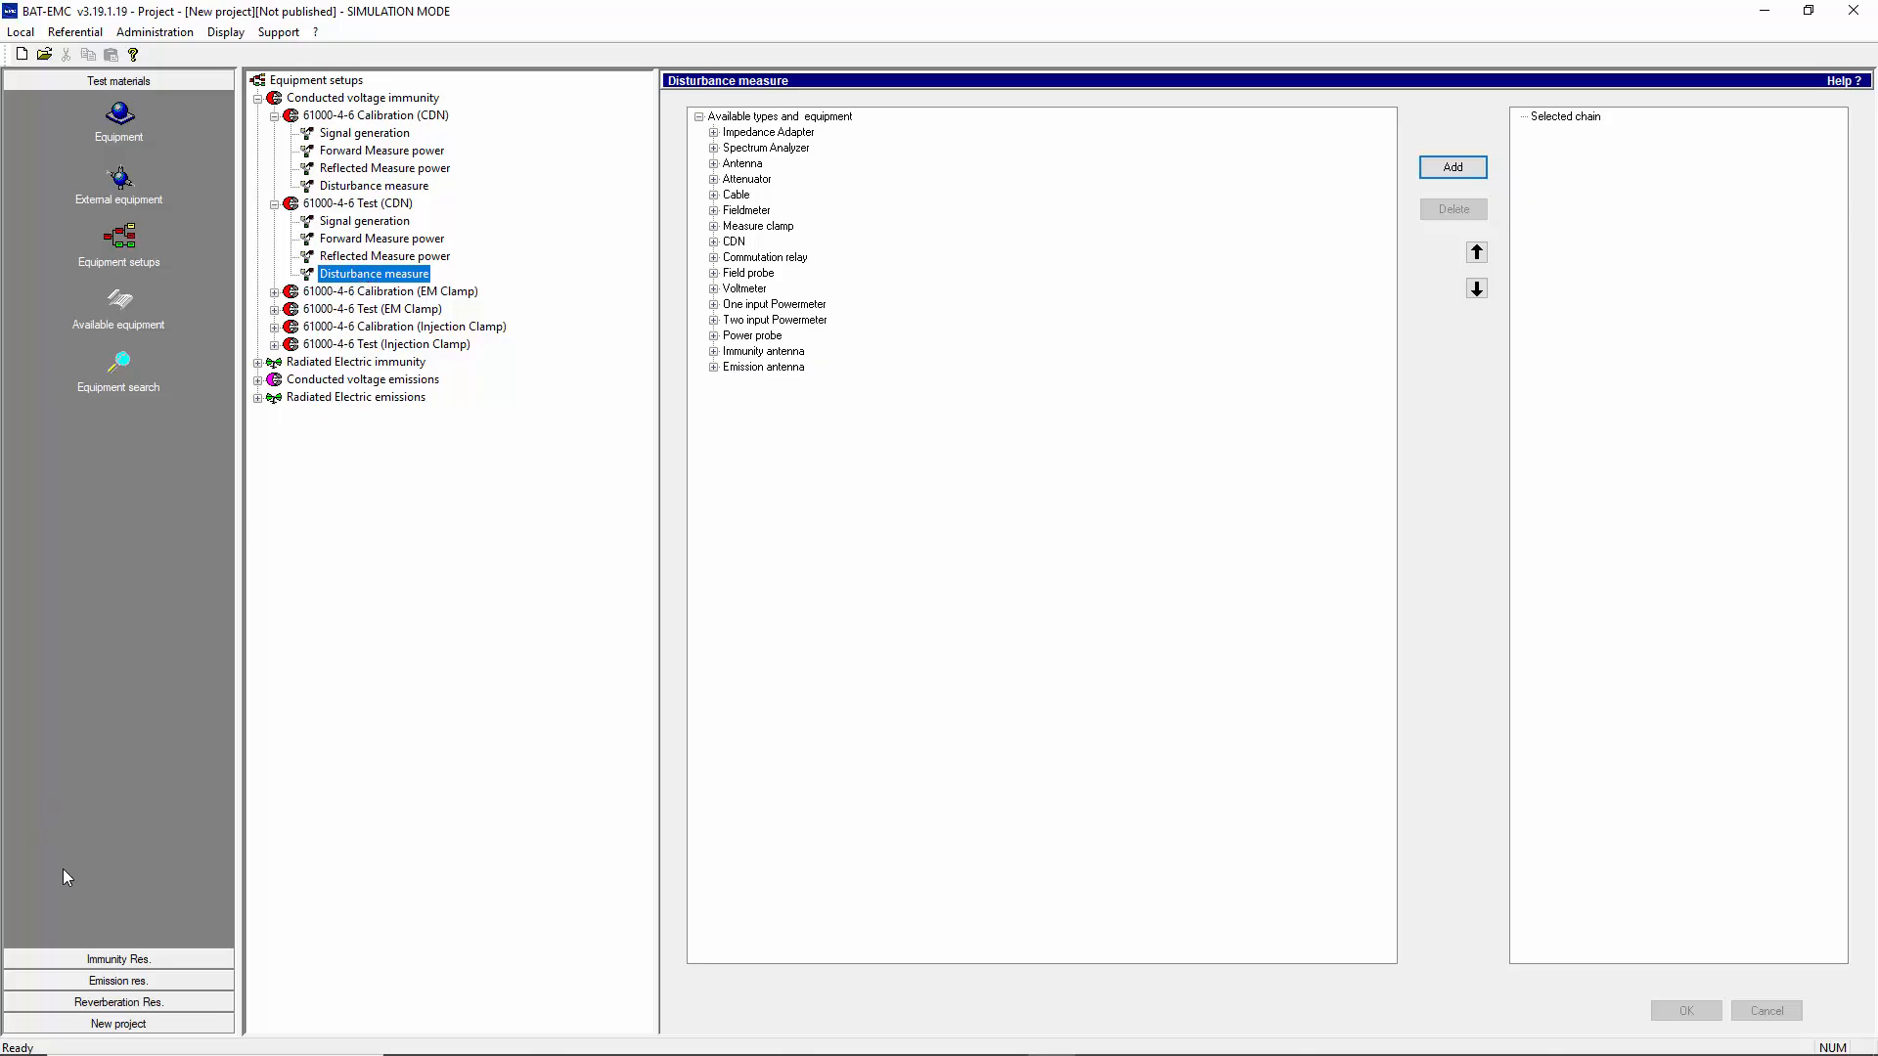
Look over the immunity targets, and examine the Calibration and Fast regulation parameters
click(91, 959)
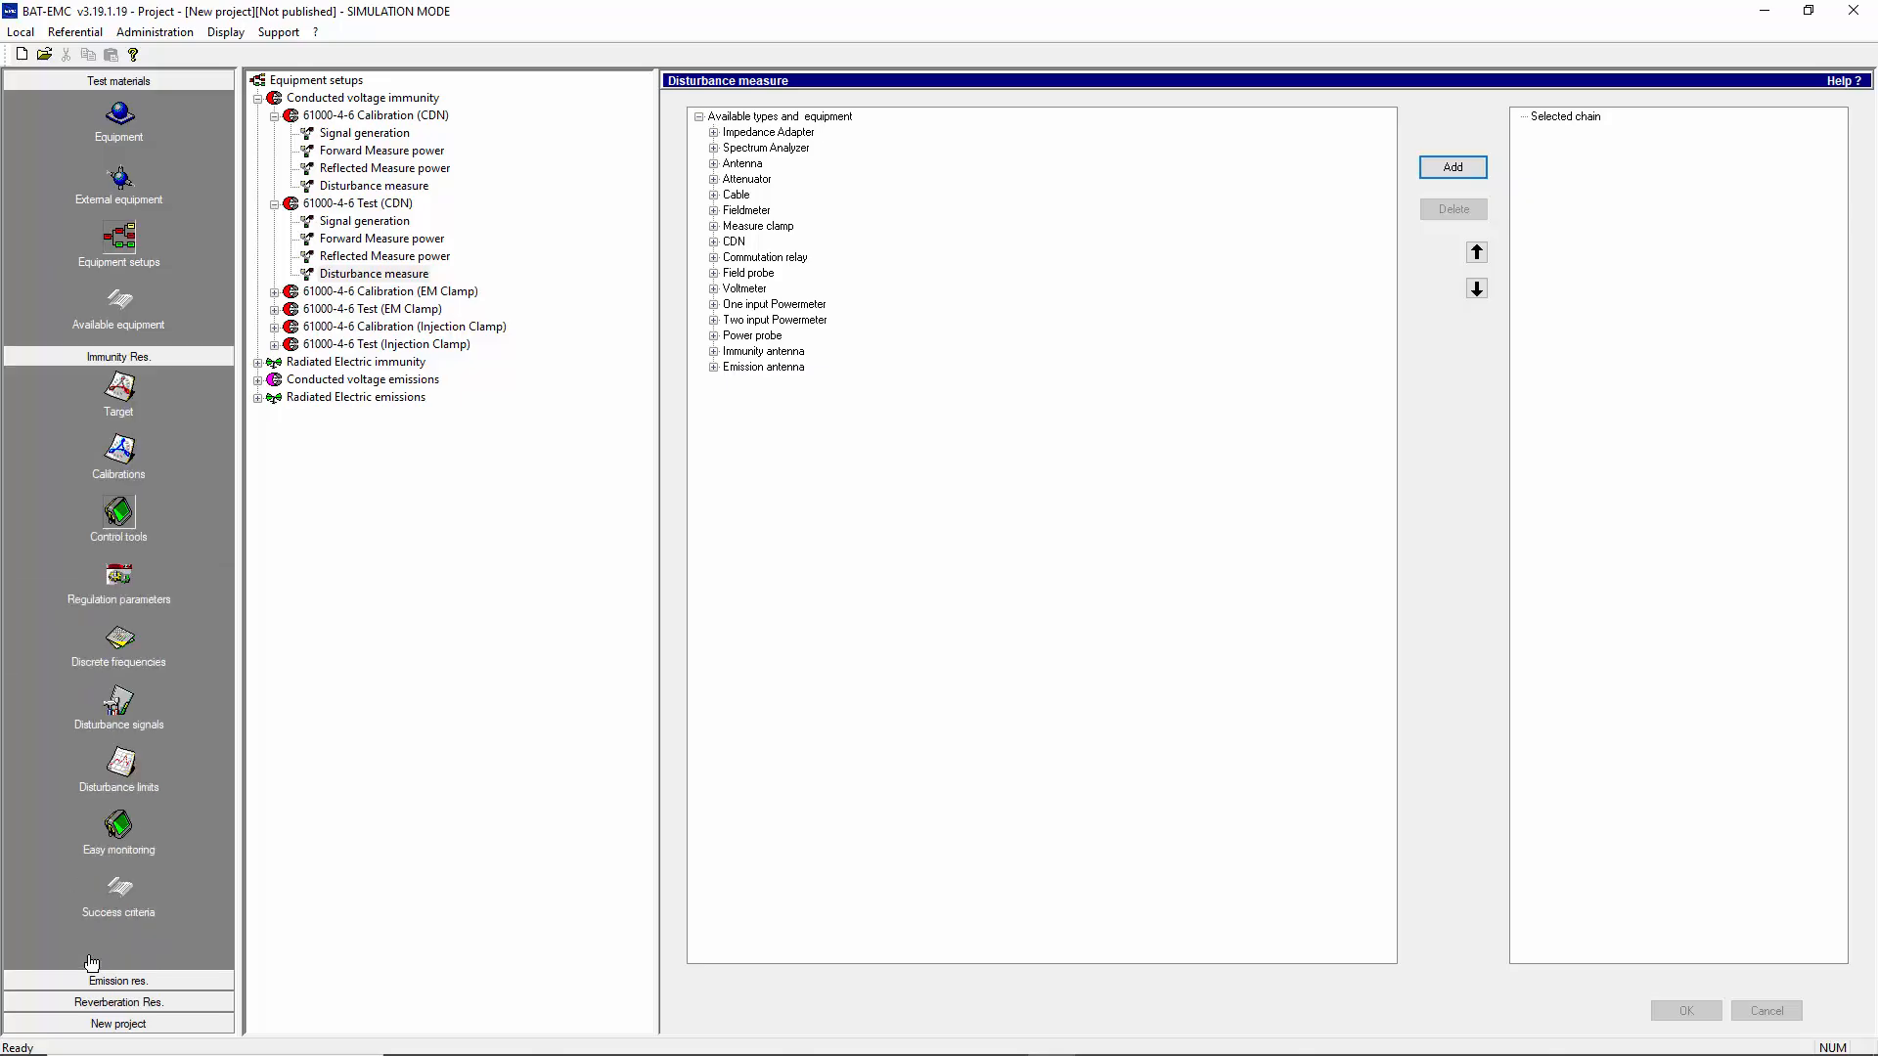
click(126, 144)
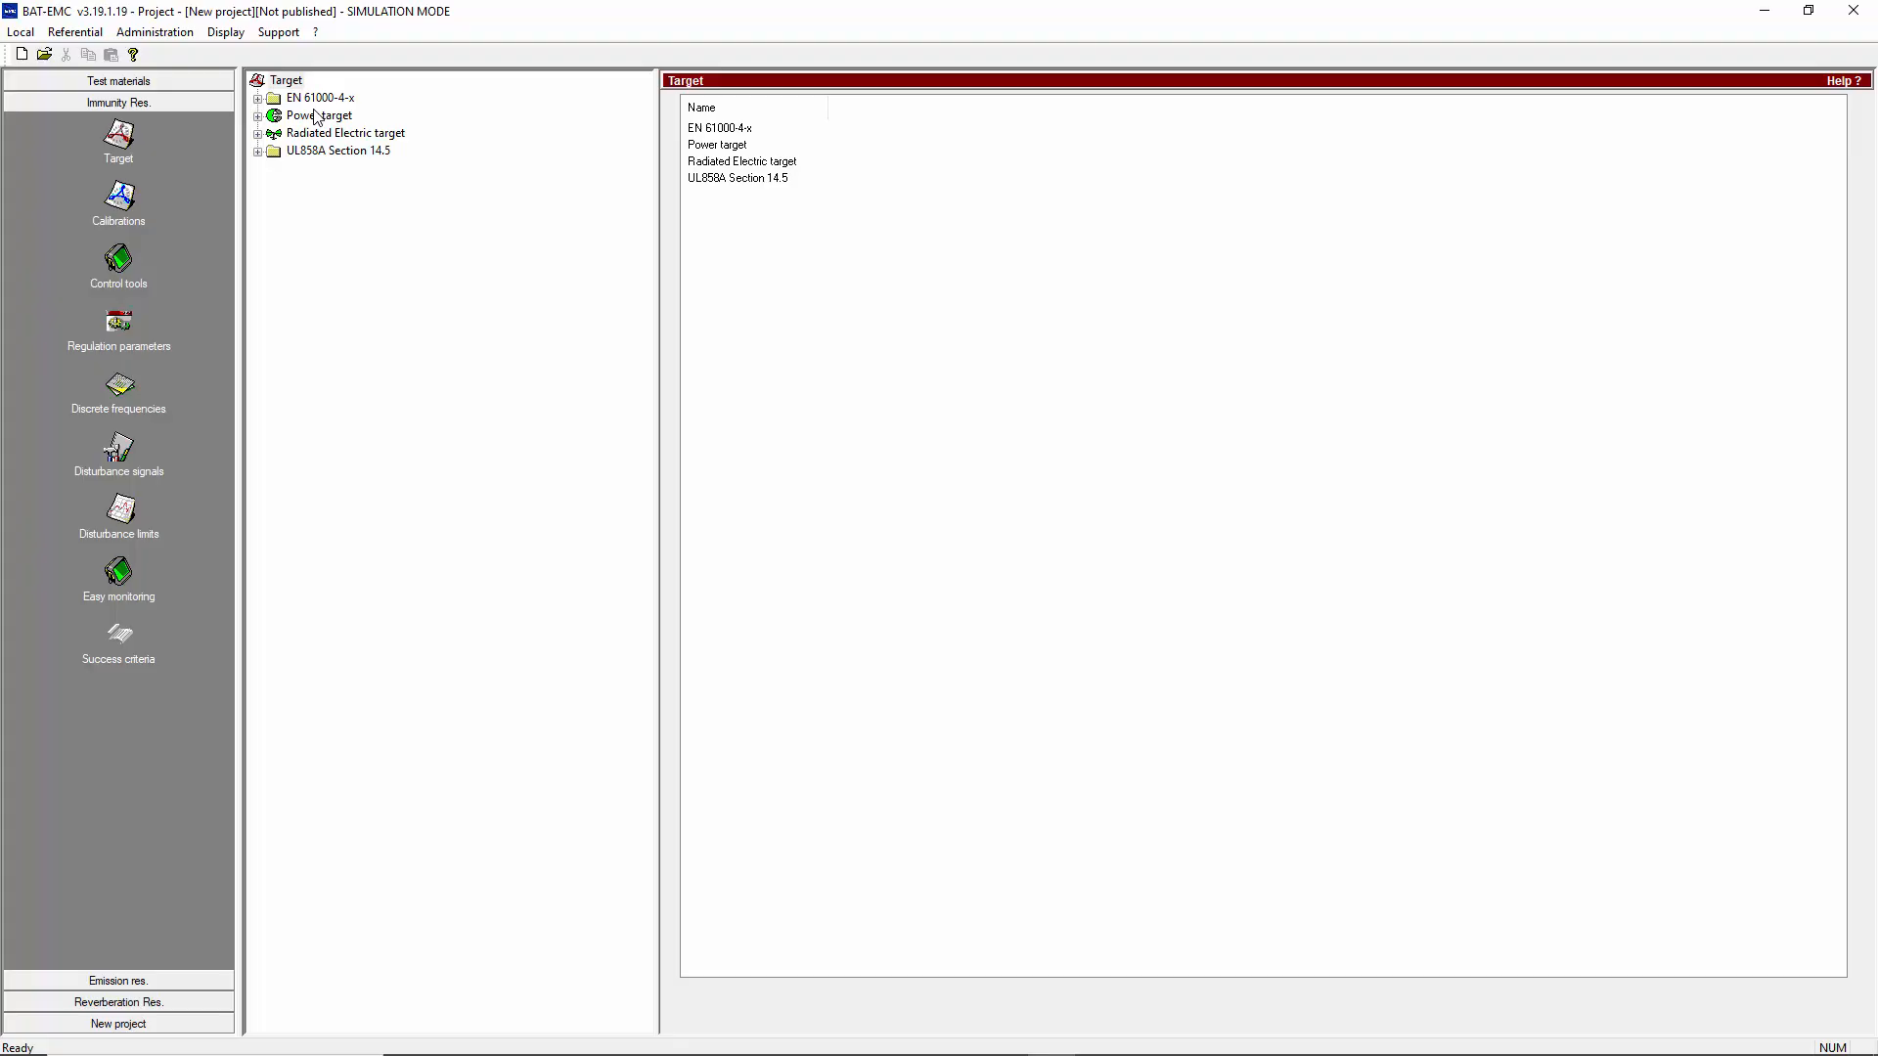
click(127, 337)
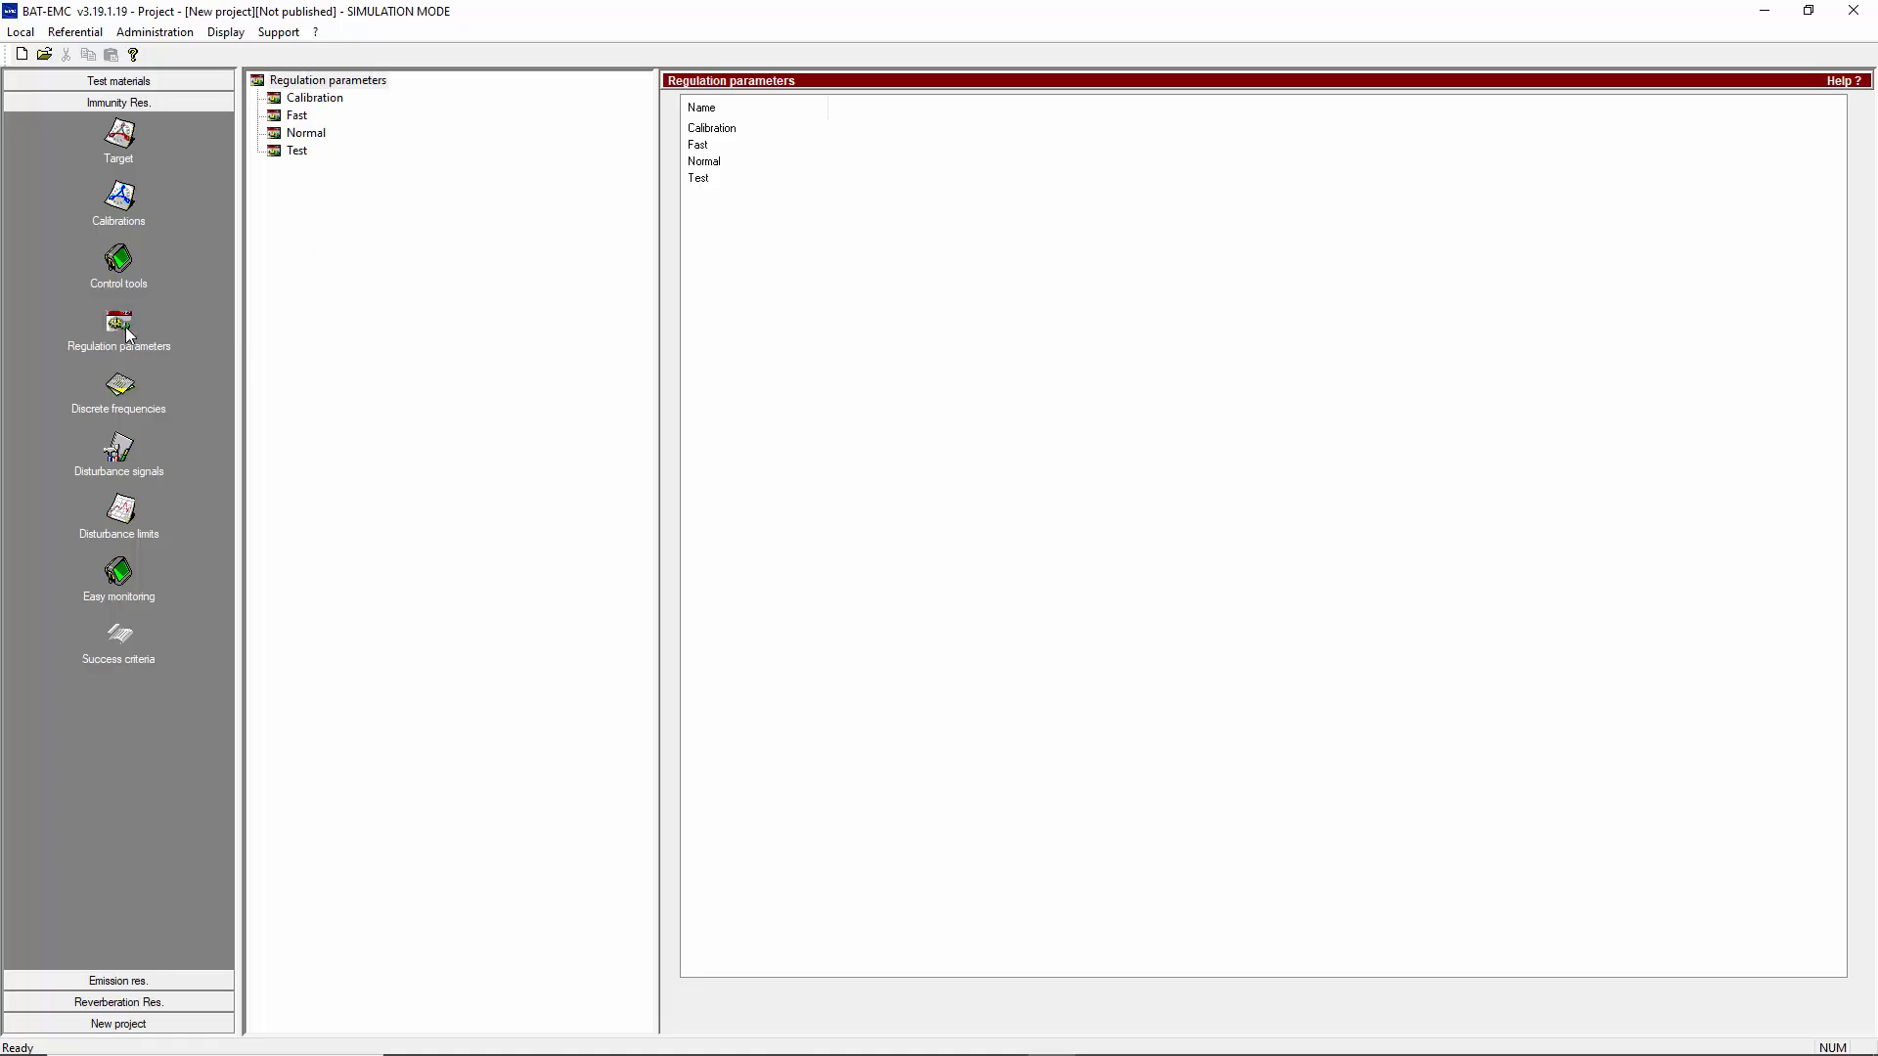
click(319, 101)
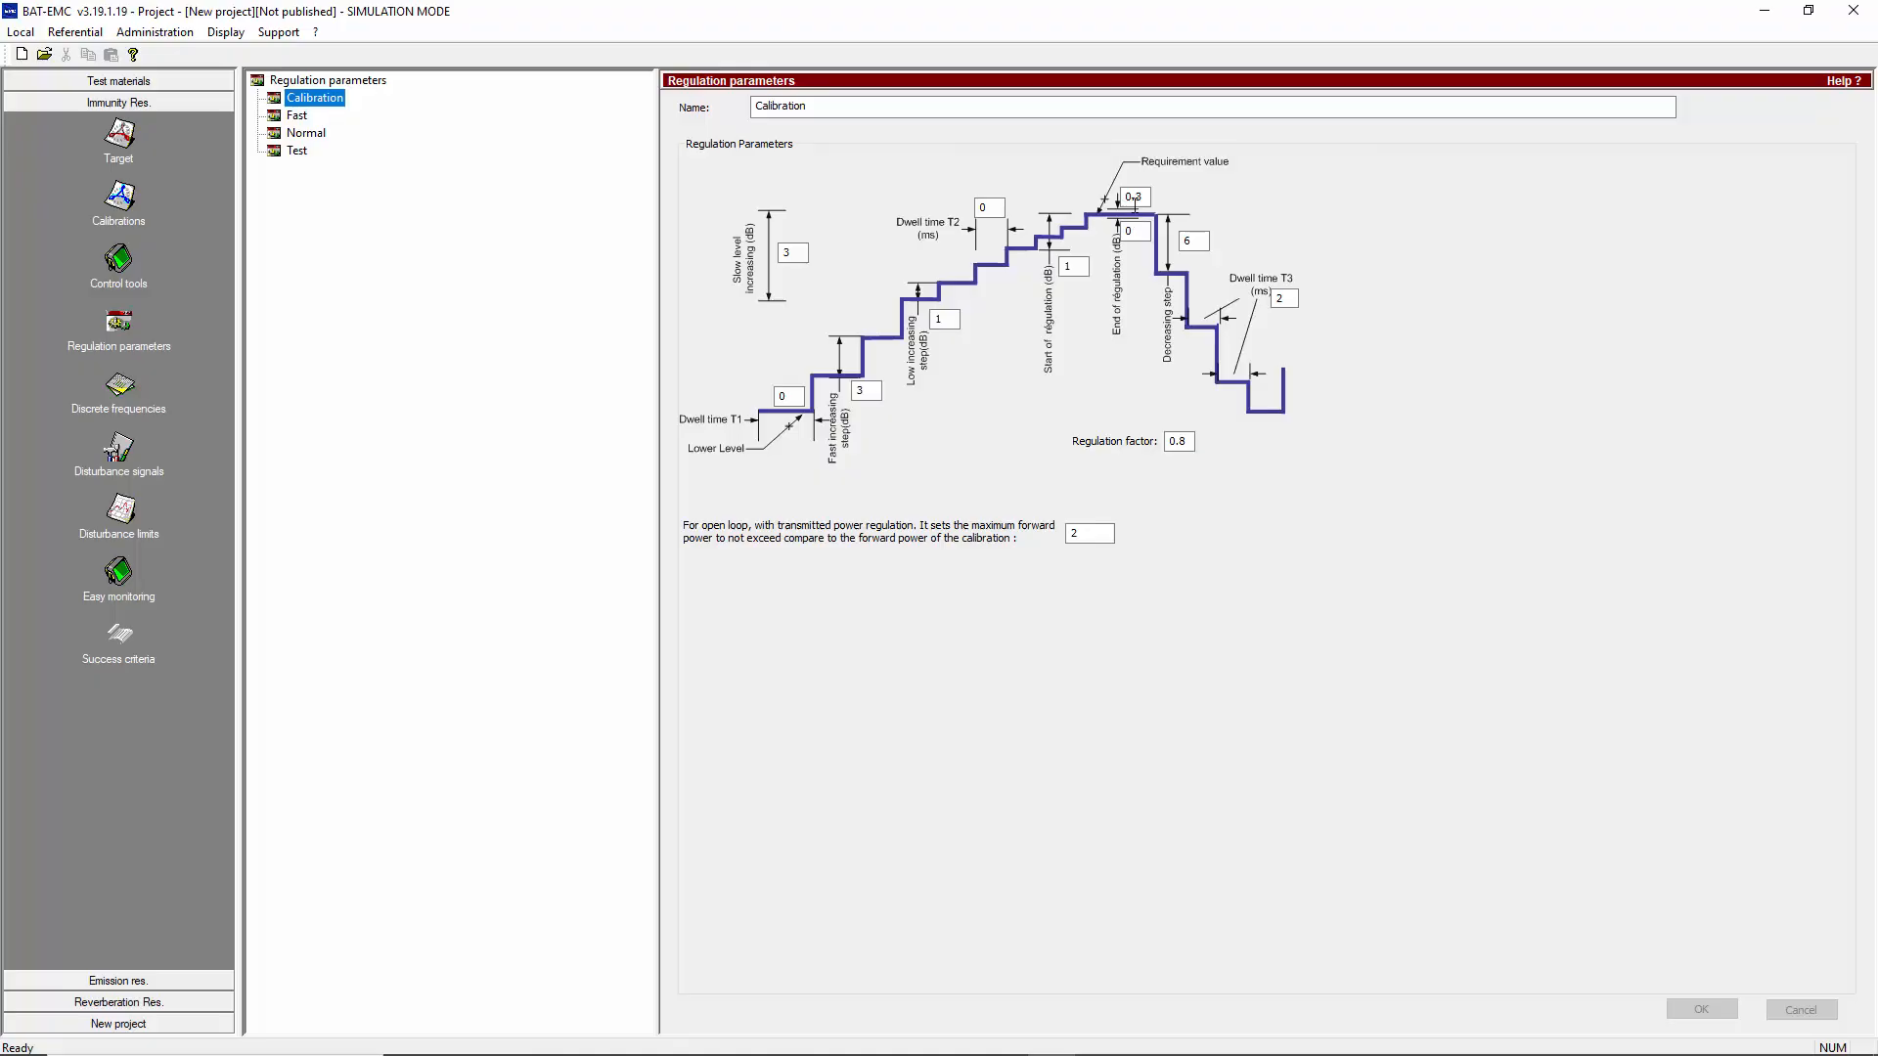
click(1142, 198)
click(1137, 232)
click(1192, 238)
click(293, 115)
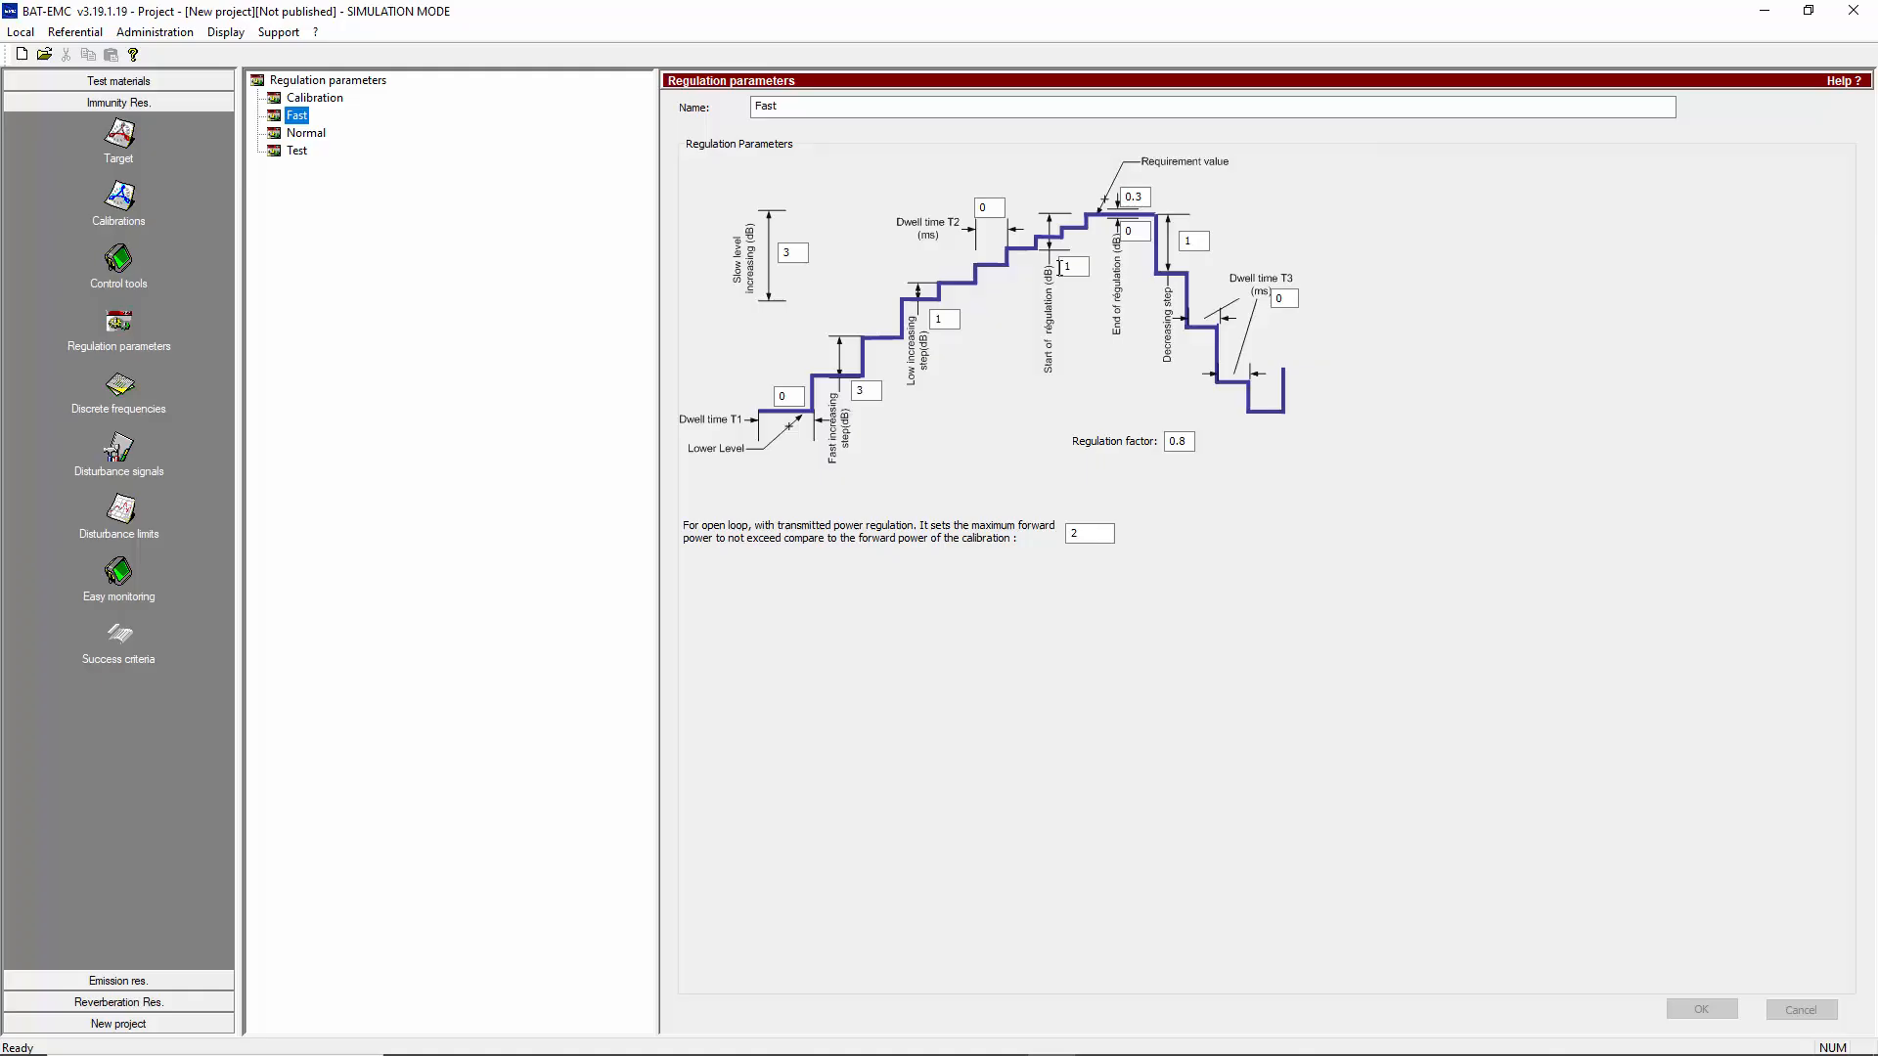
Visualize the results of the conducted voltage calibration Cal 61000-4.6 18V (CDN) 1.1.2019, and close the results window
click(120, 200)
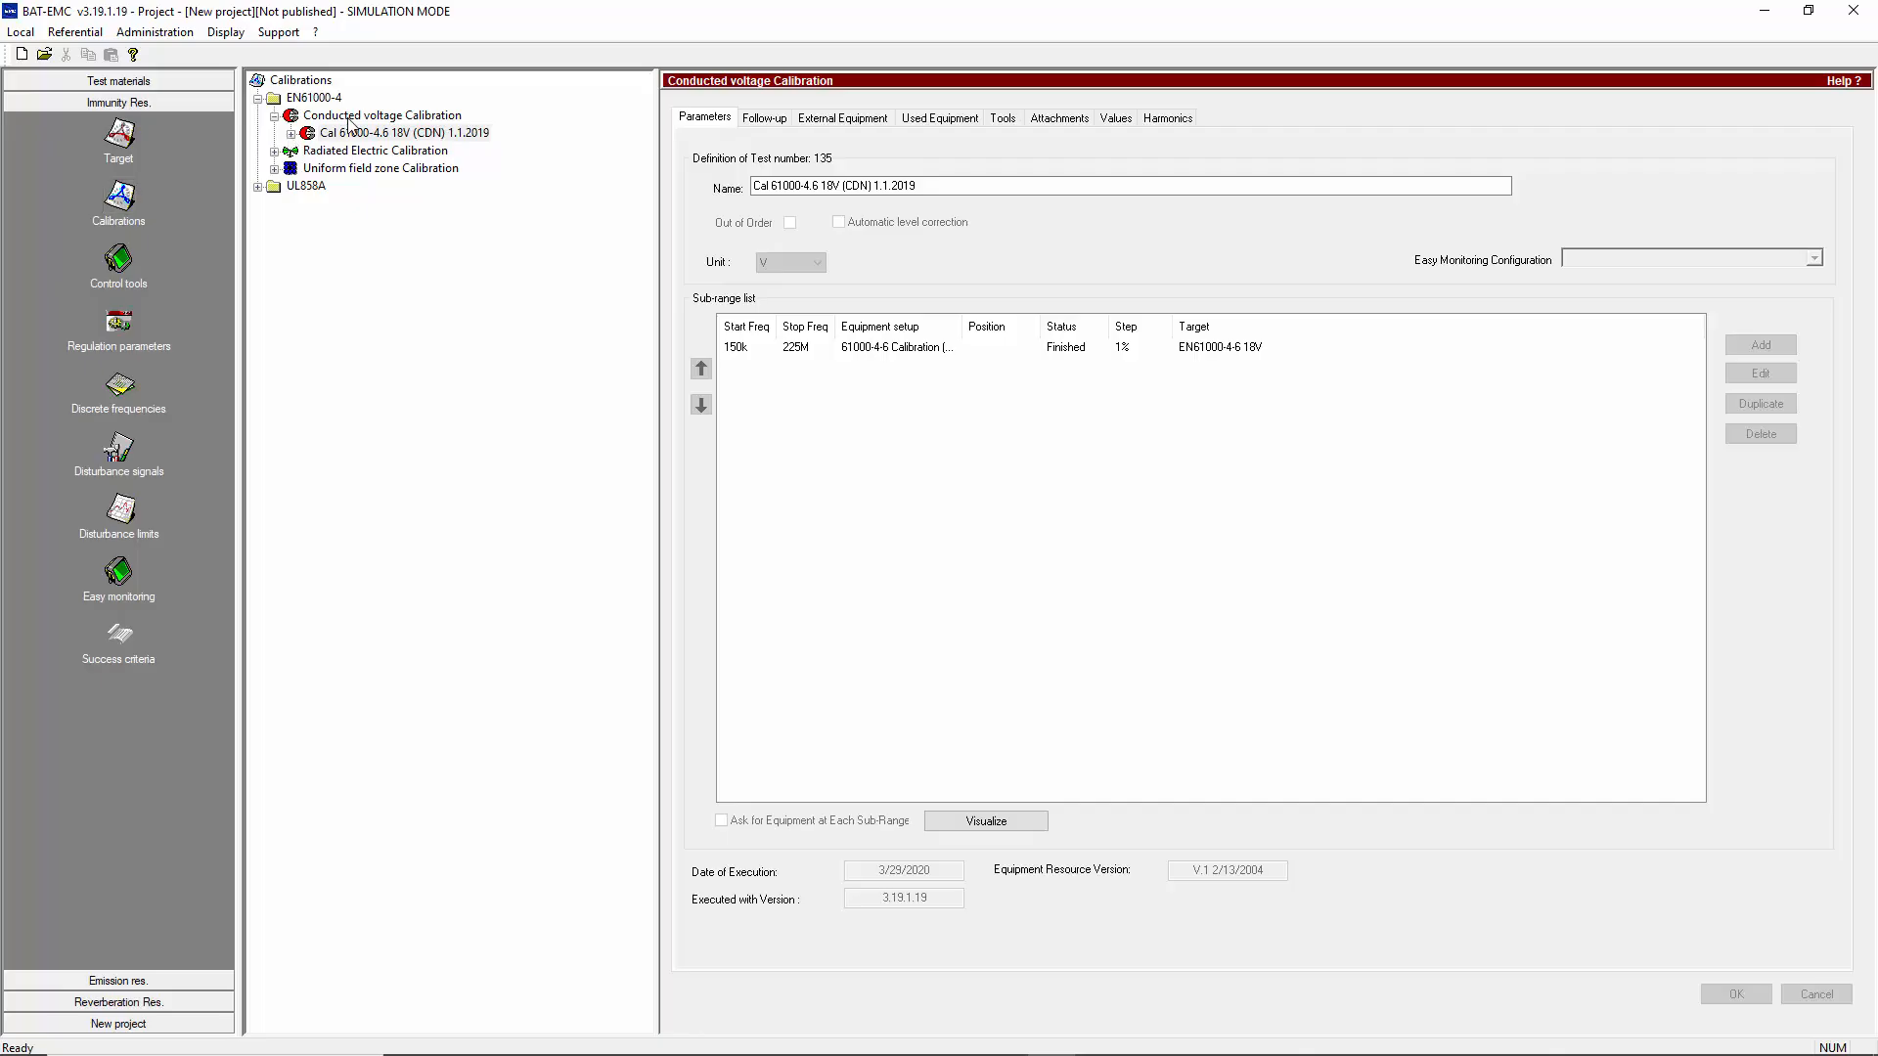
click(349, 118)
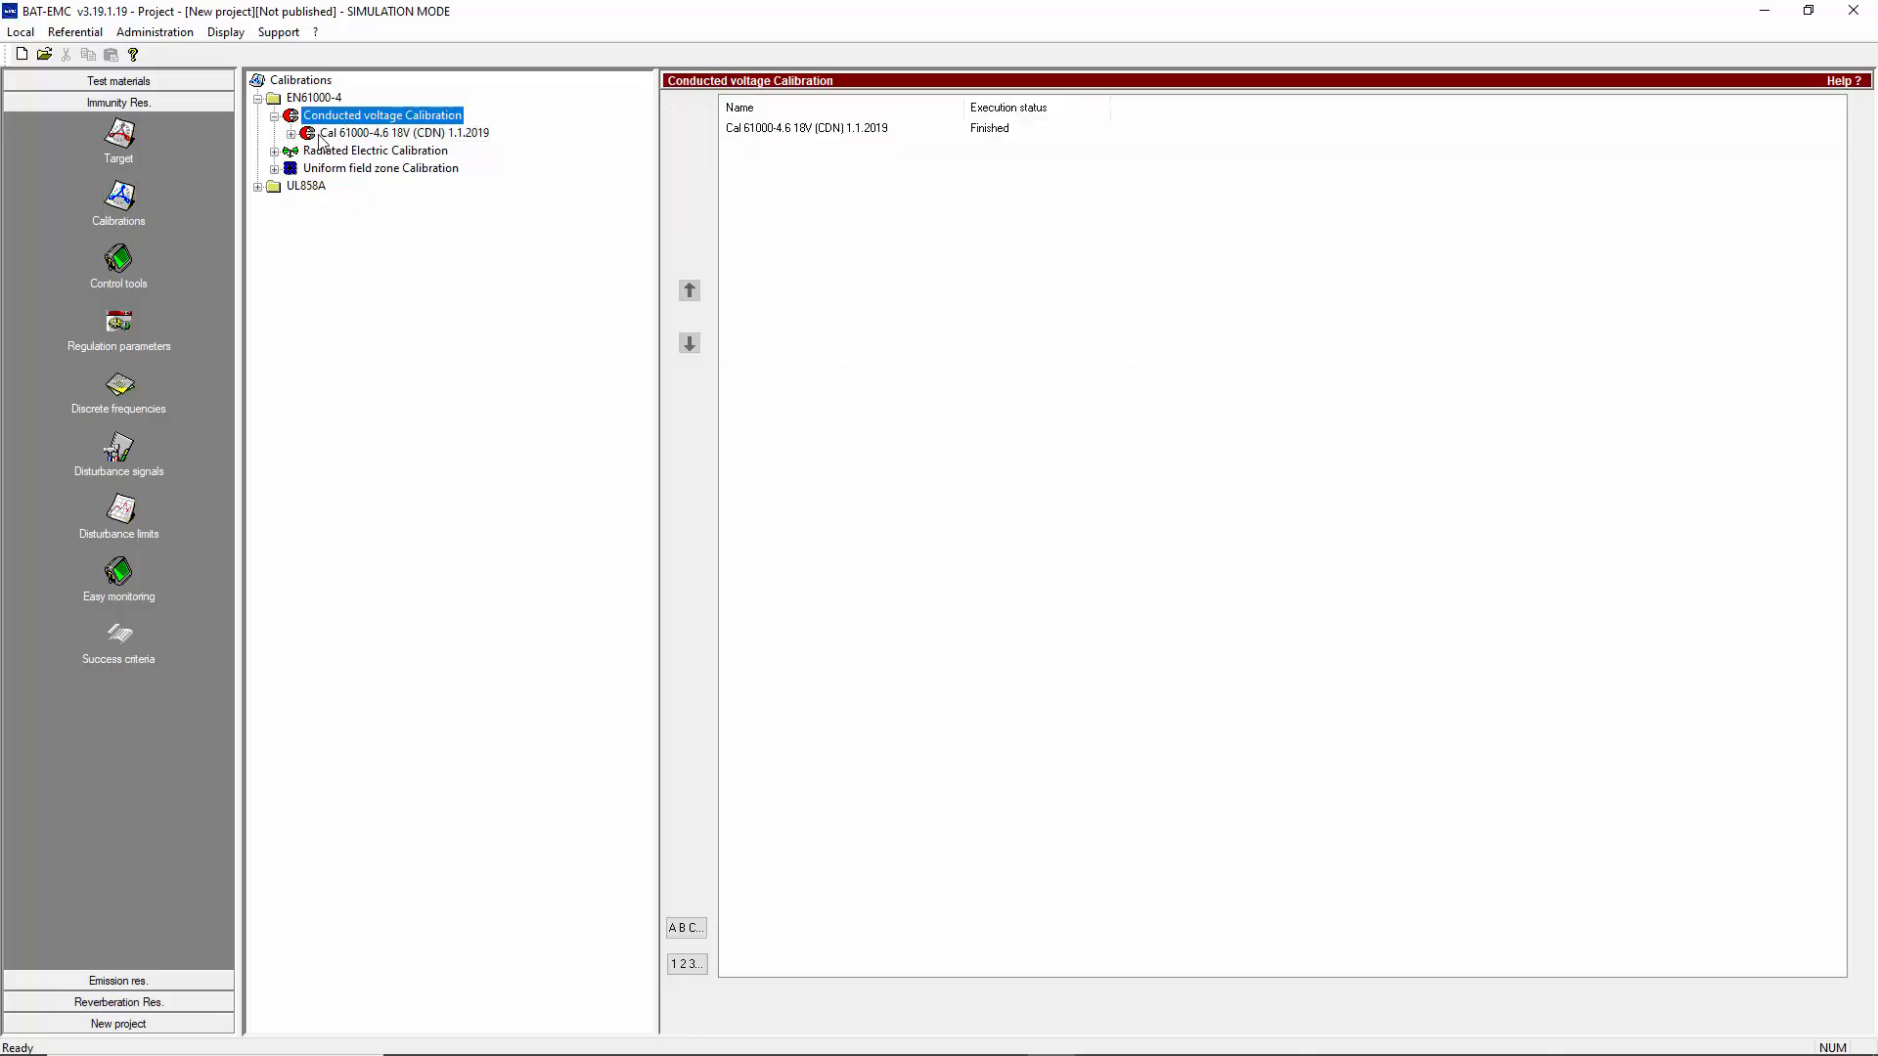
click(291, 133)
click(347, 137)
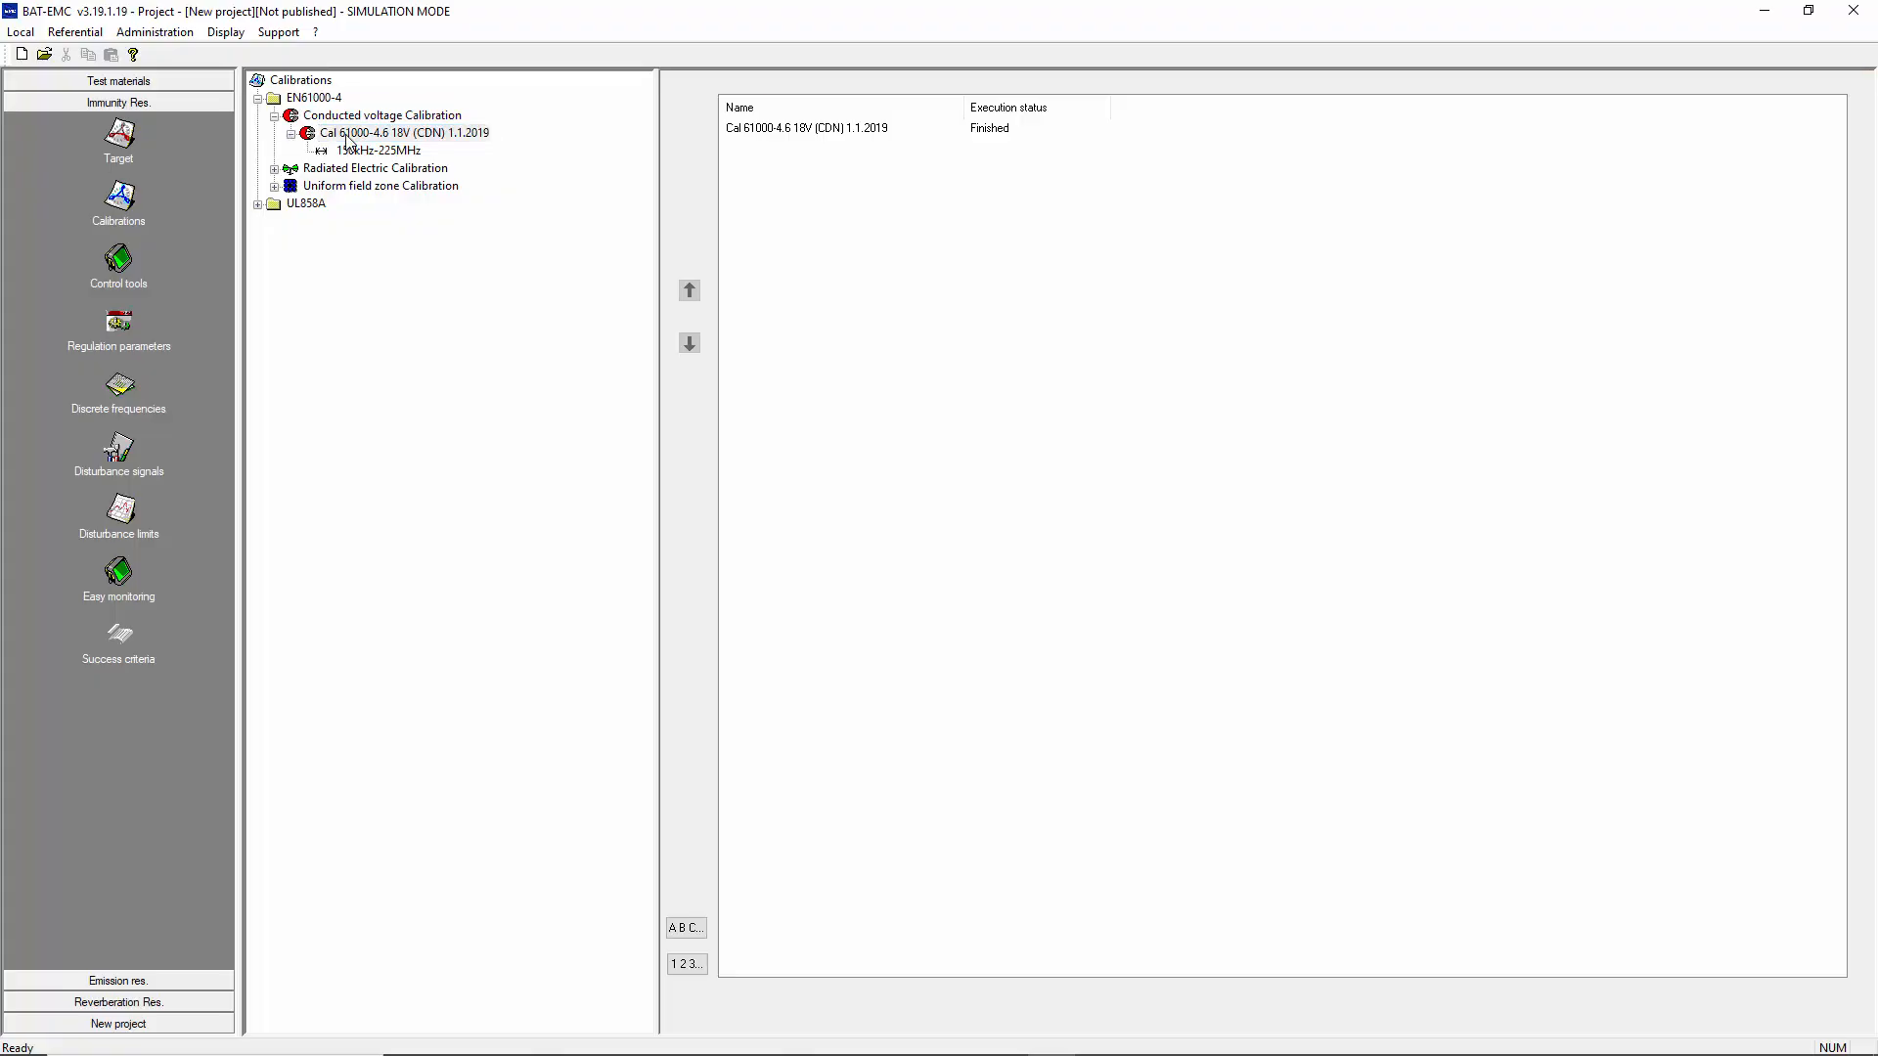
click(347, 136)
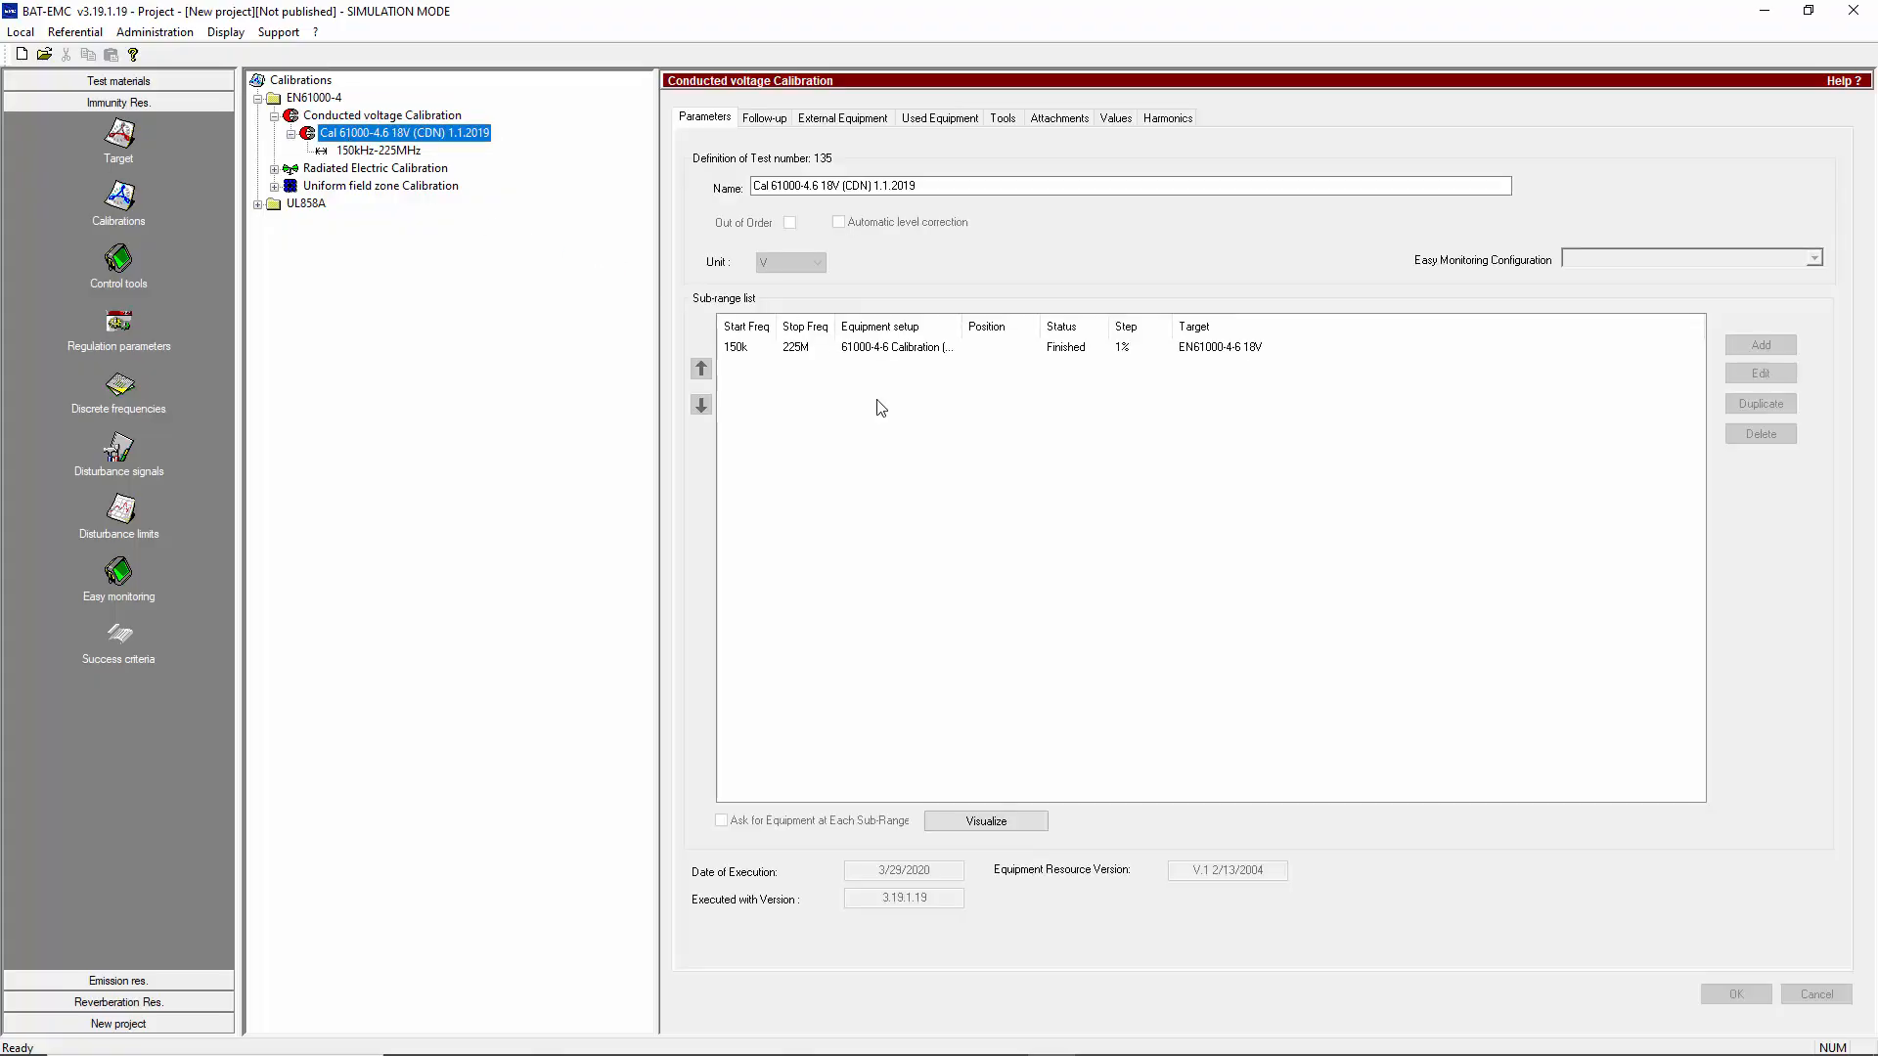
click(976, 823)
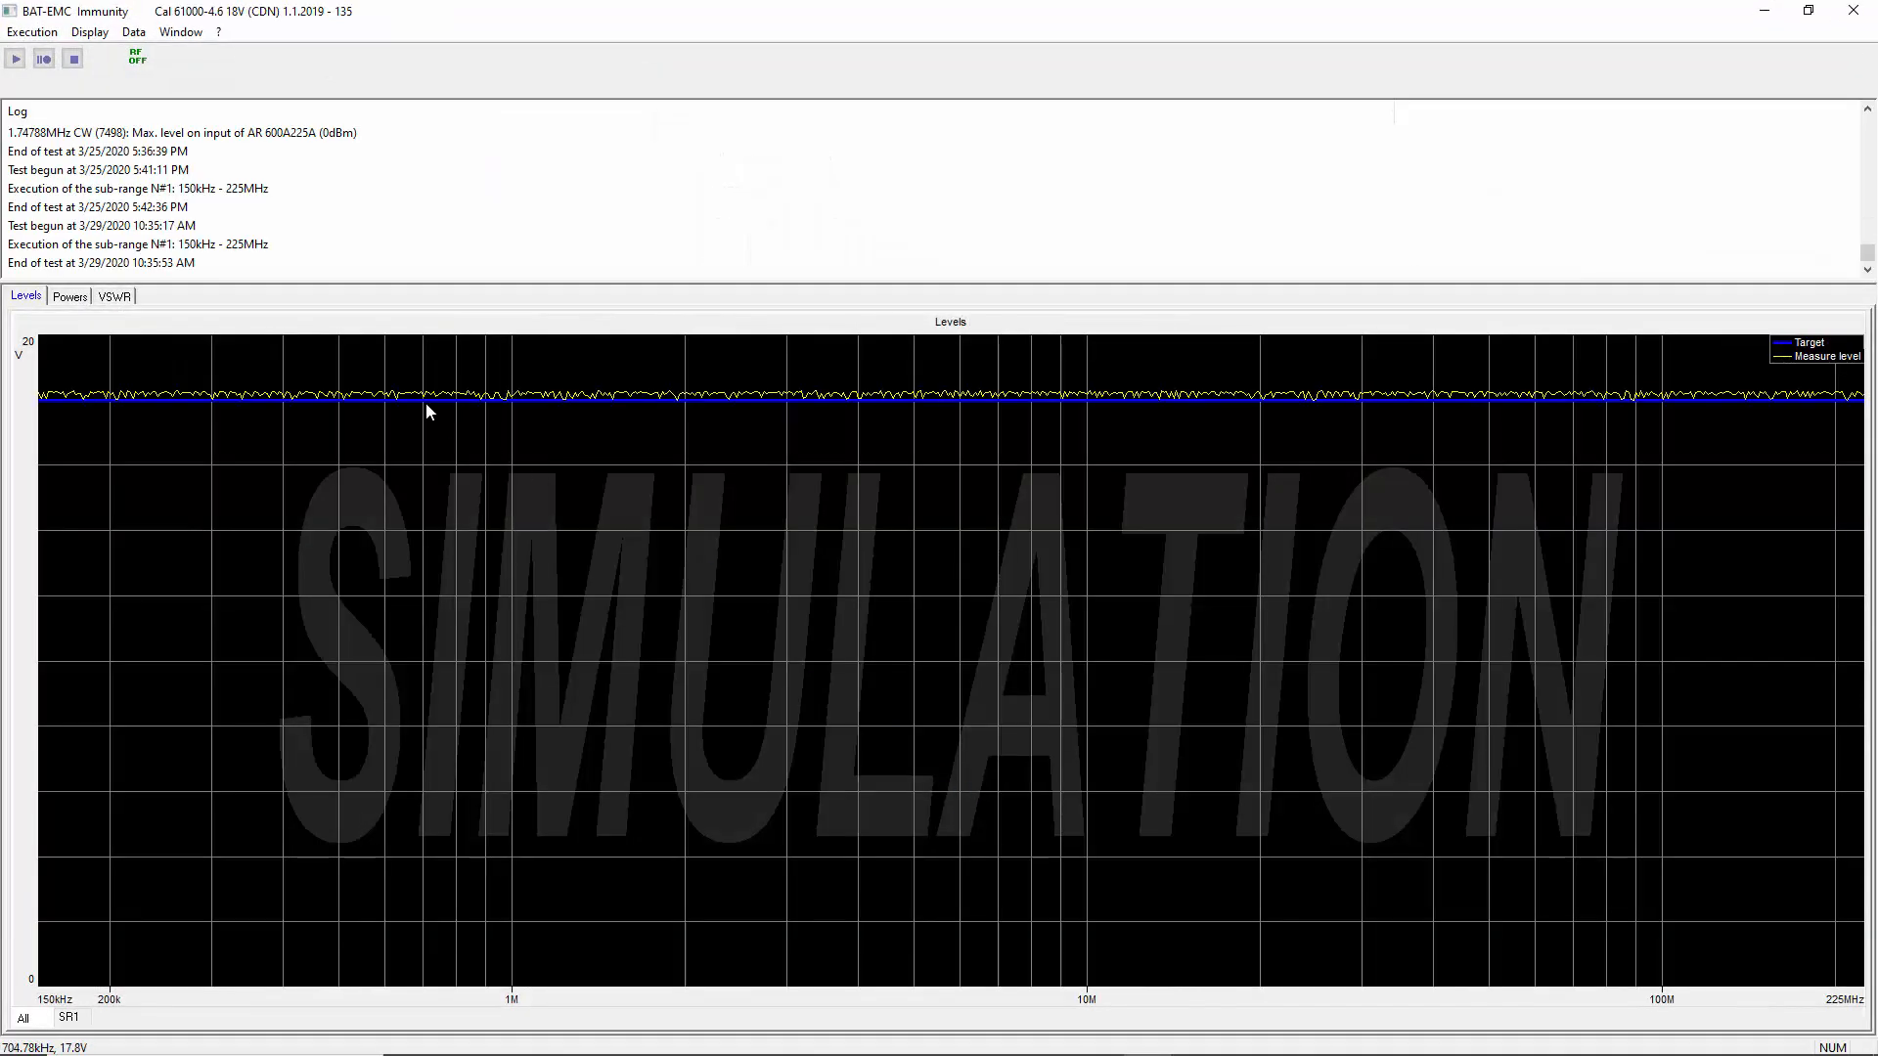
click(1853, 10)
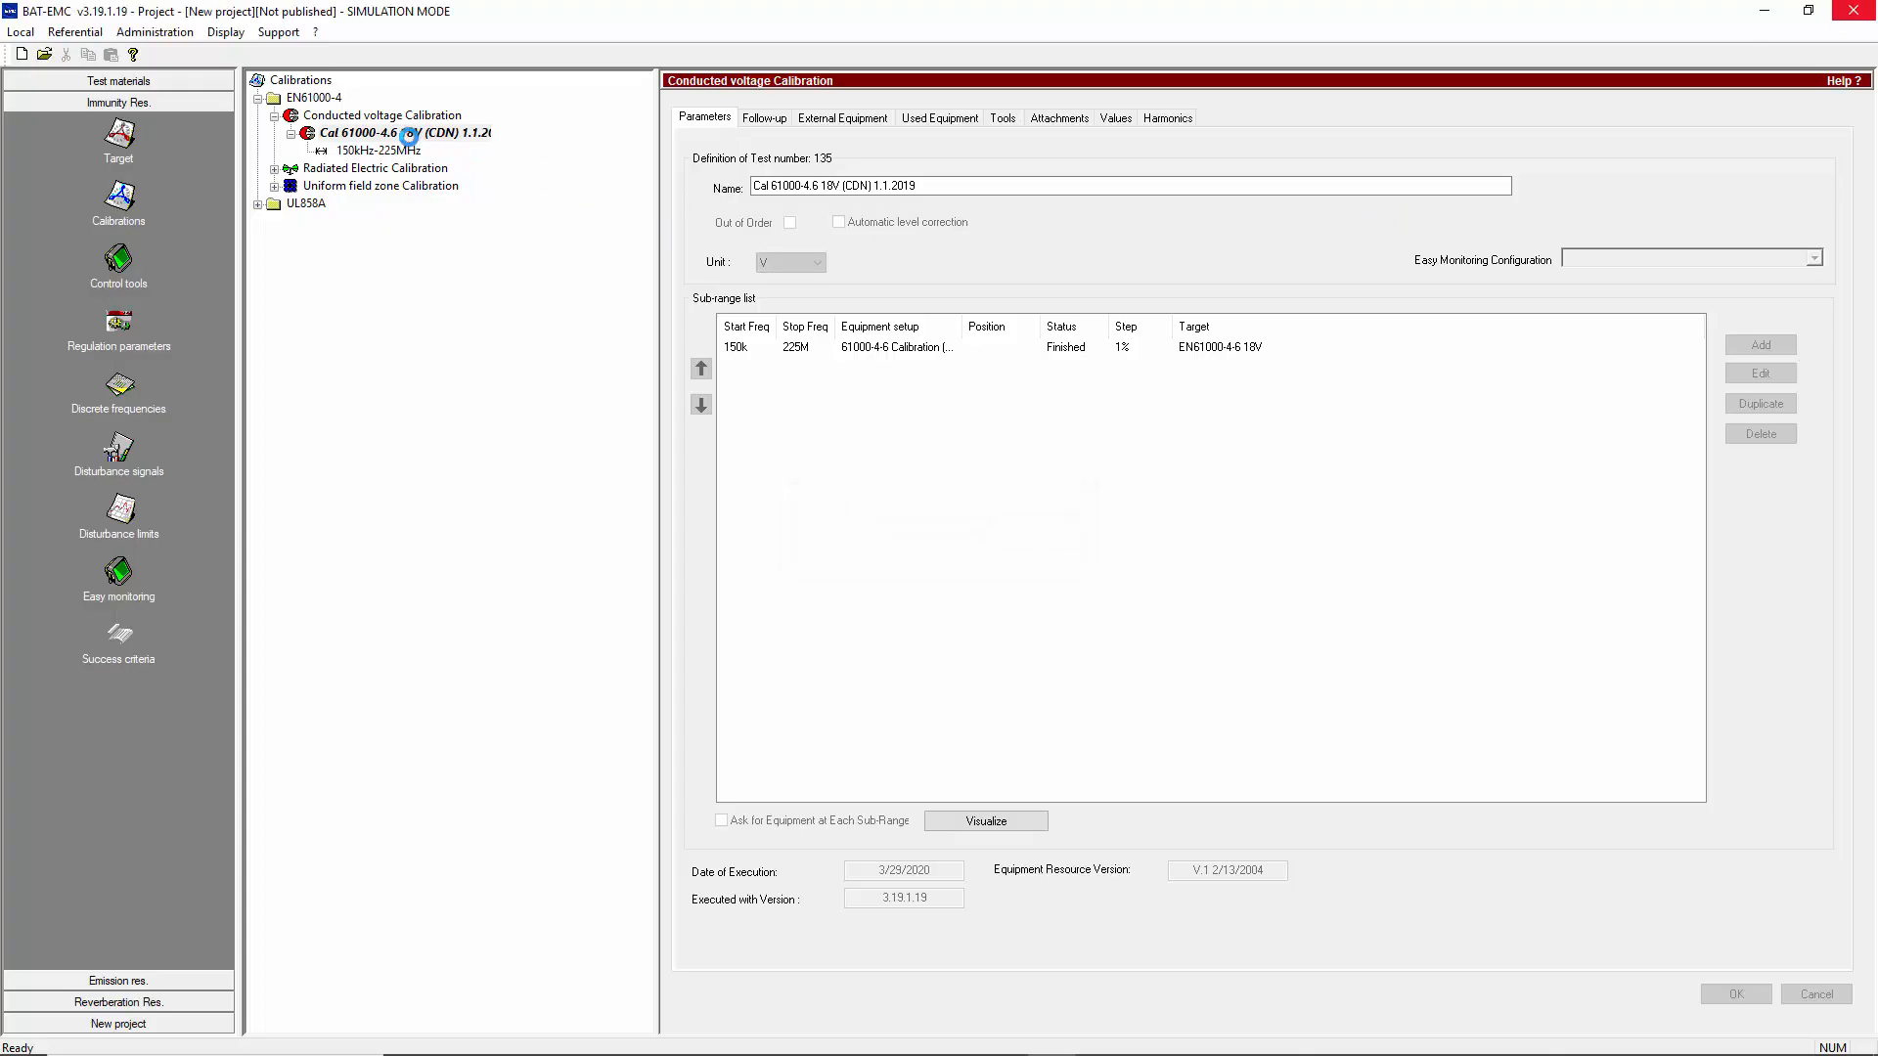
Duplicate the conducted voltage calibration Cal 61000-4.6 18V (CDN) 1.1.2019
click(404, 137)
right_click(405, 138)
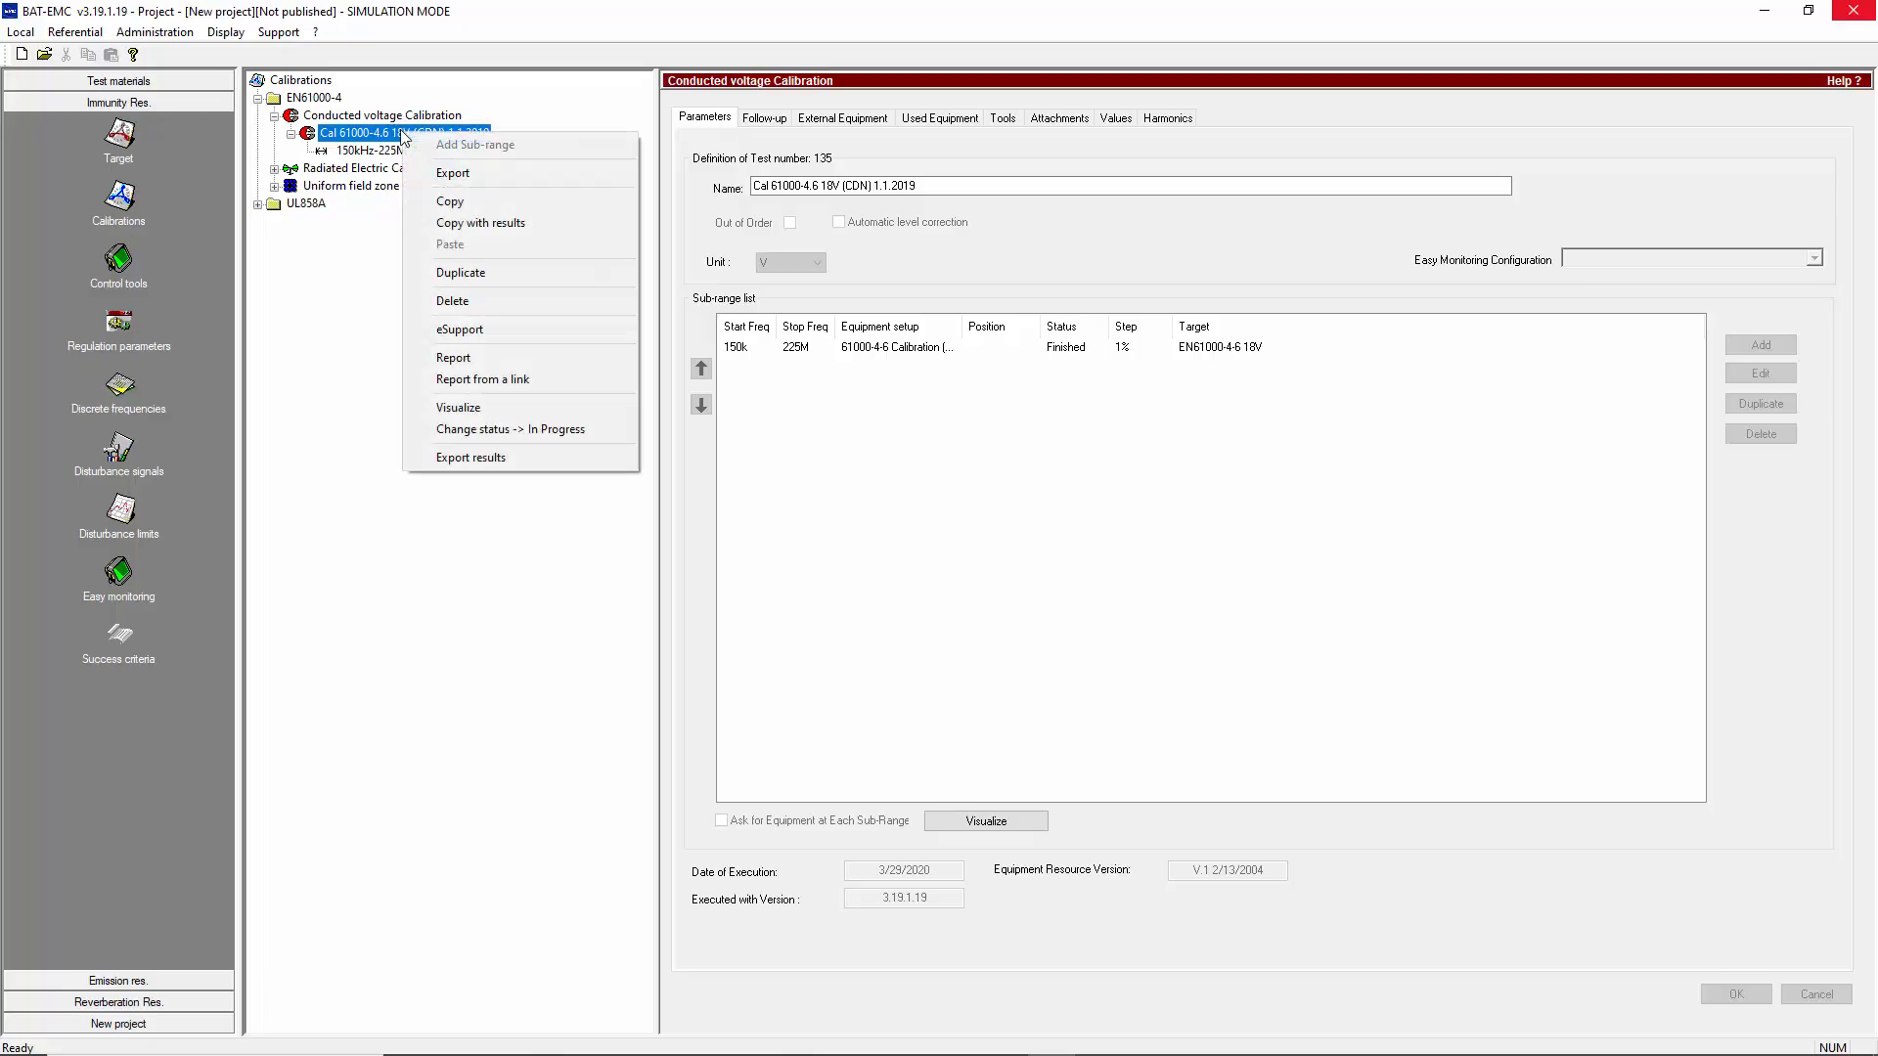
click(468, 274)
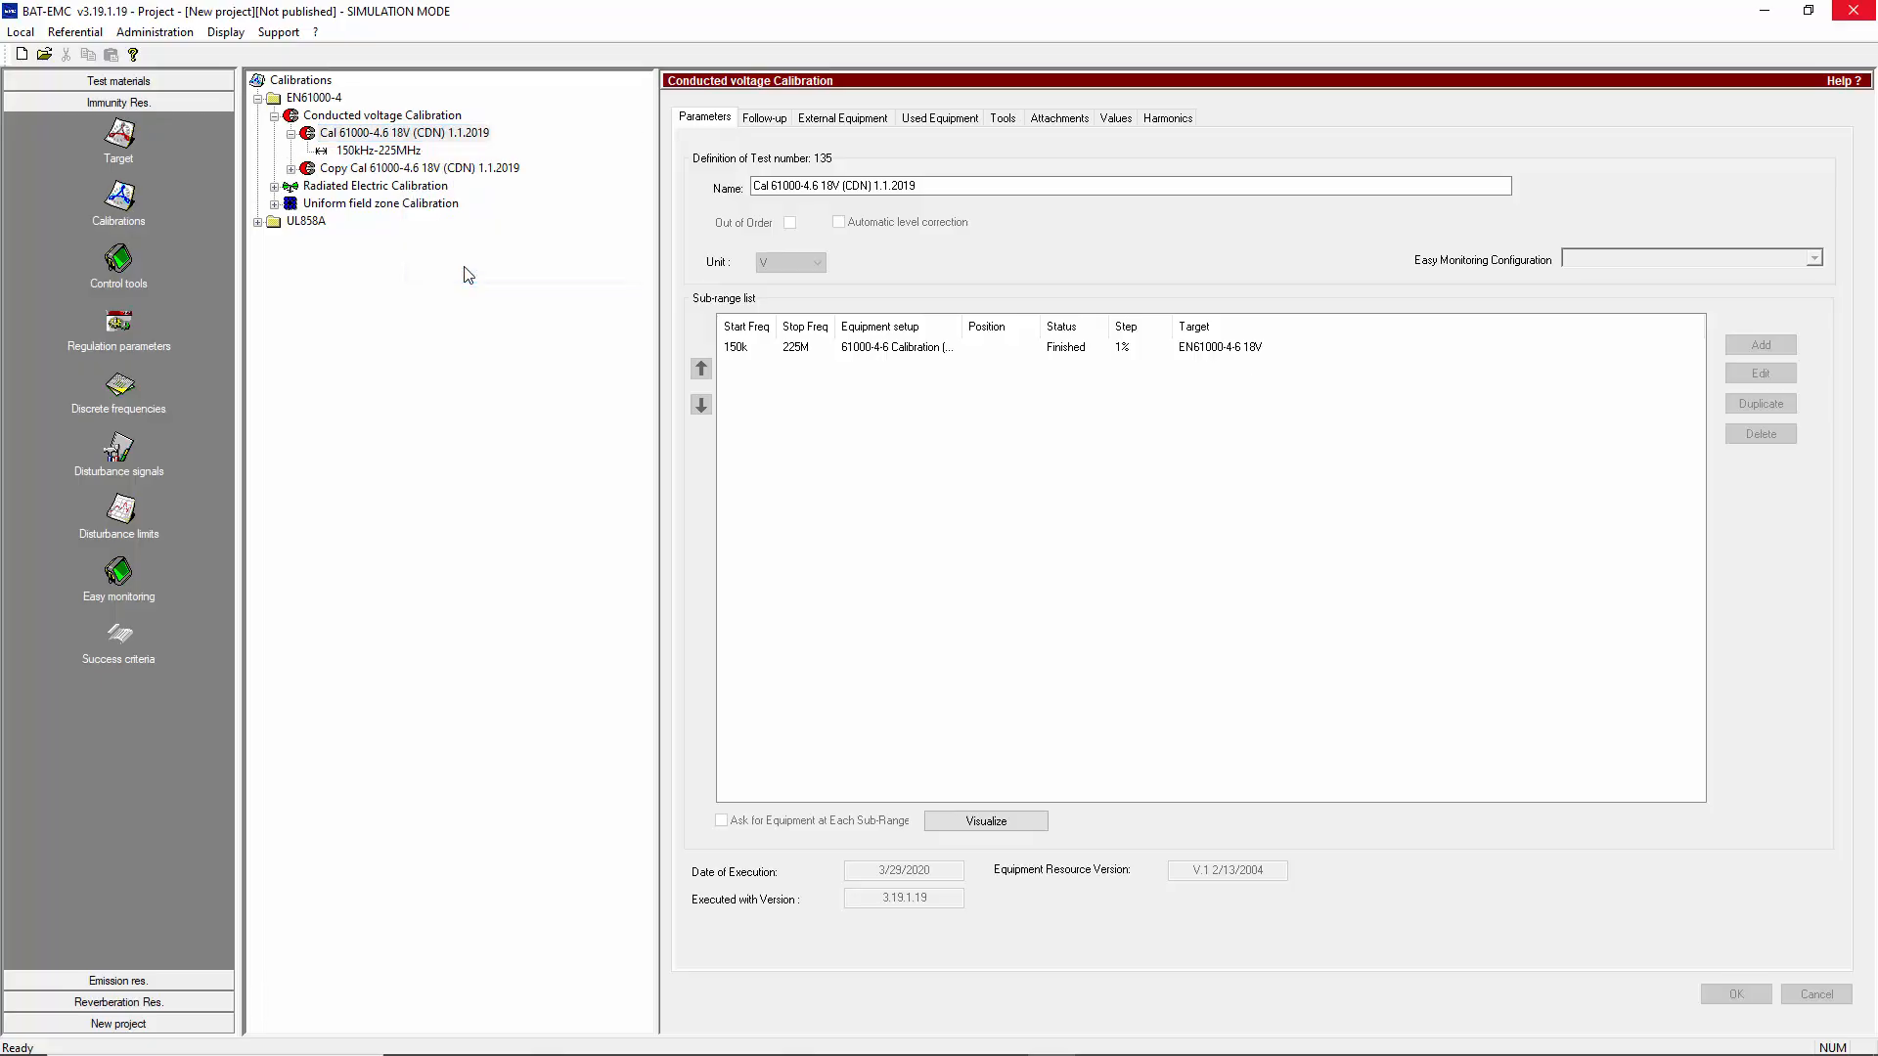
Rename the duplicated calibration as Cal 61000-4.6 18V (CDN) 1.1.2020 and save the change
click(947, 185)
key(BackSpace)
key(BackSpace)
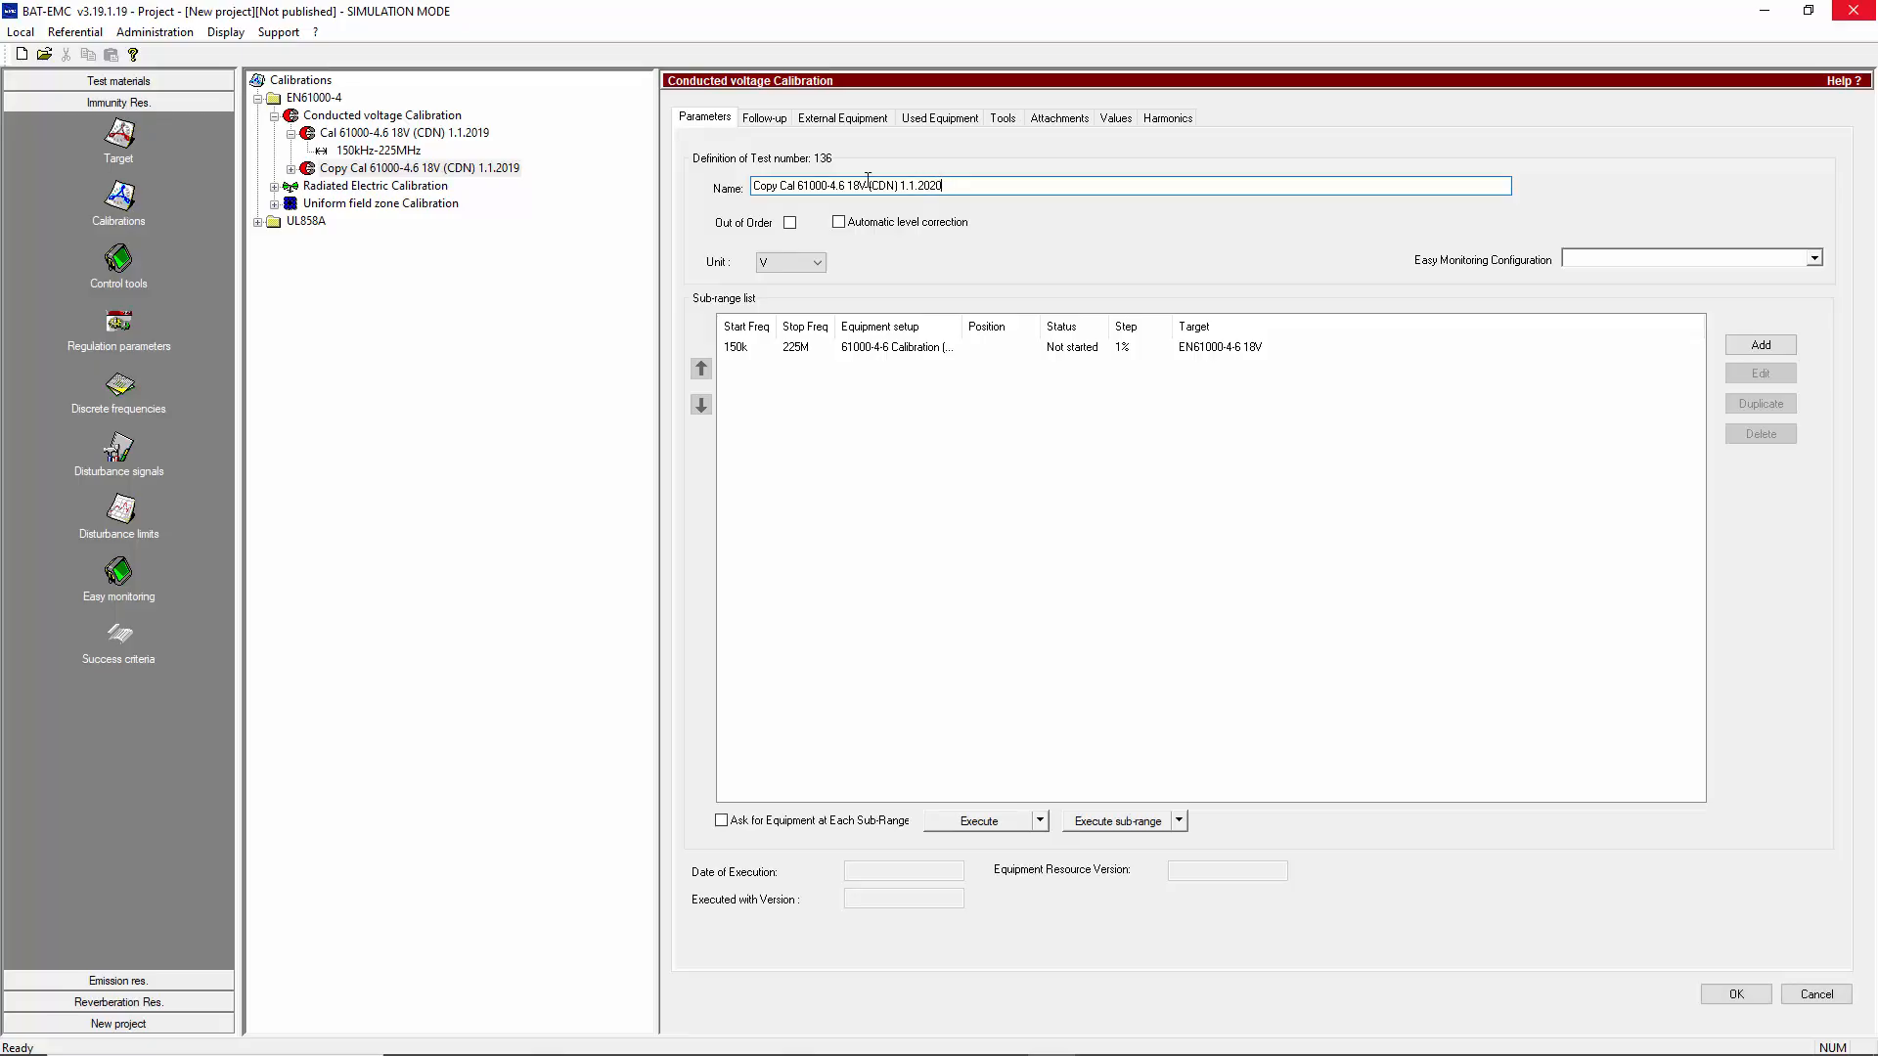
key(shift+Home)
key(BackSpace)
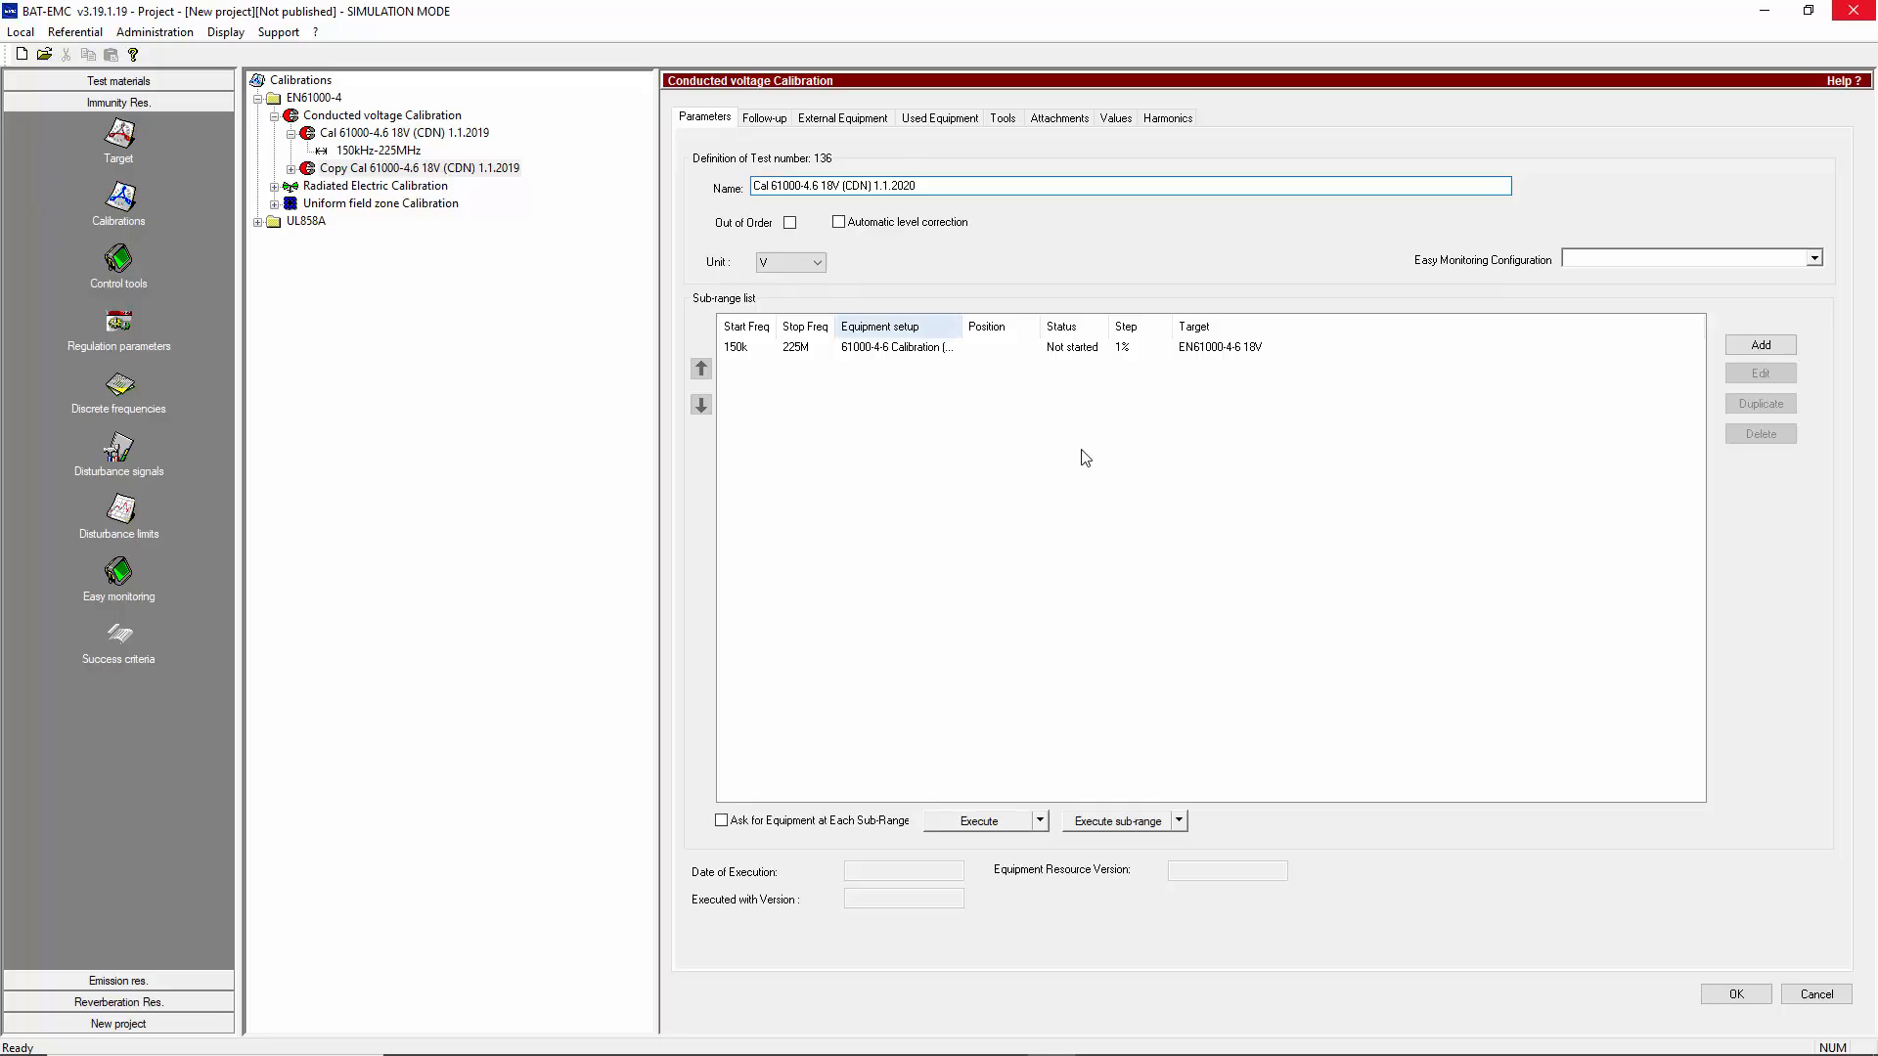
click(1736, 994)
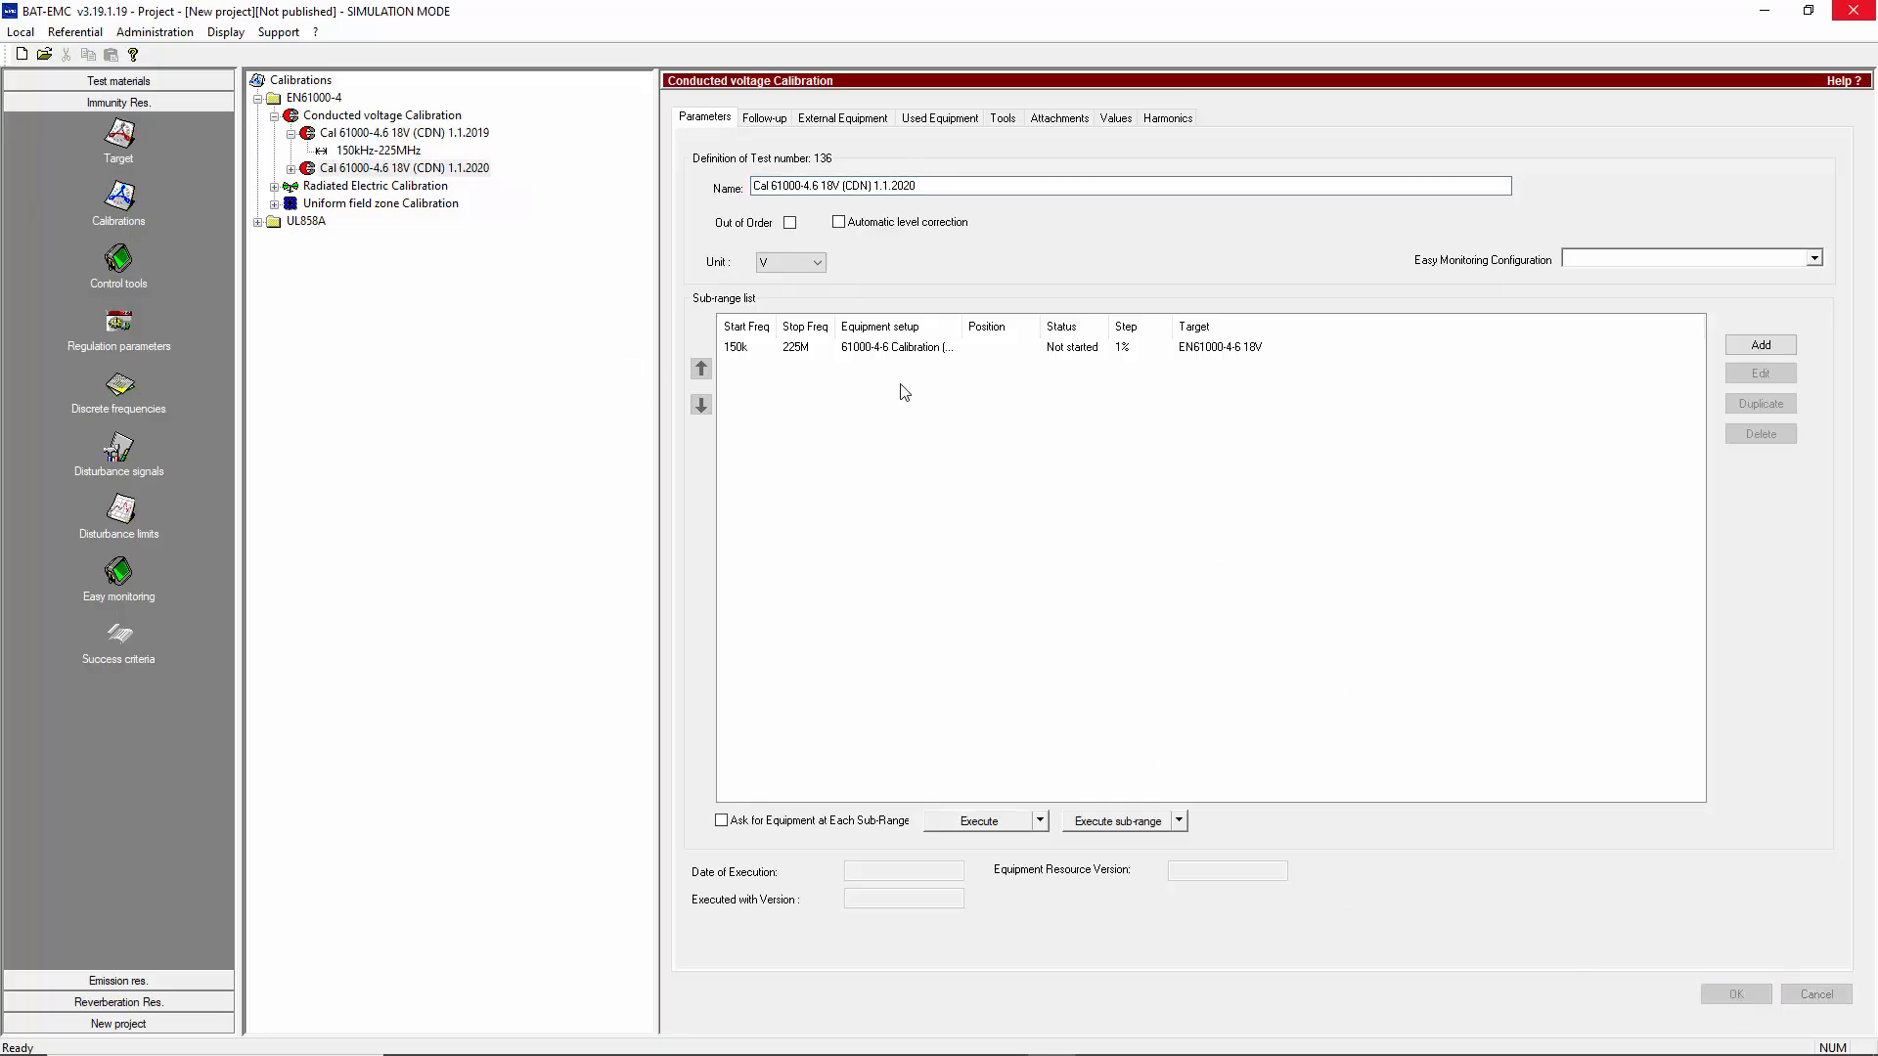
Open the 150kHz-225MHz sub-range of the 1.1.2020 calibration, and check its available progression types and regulation levels
double_click(886, 348)
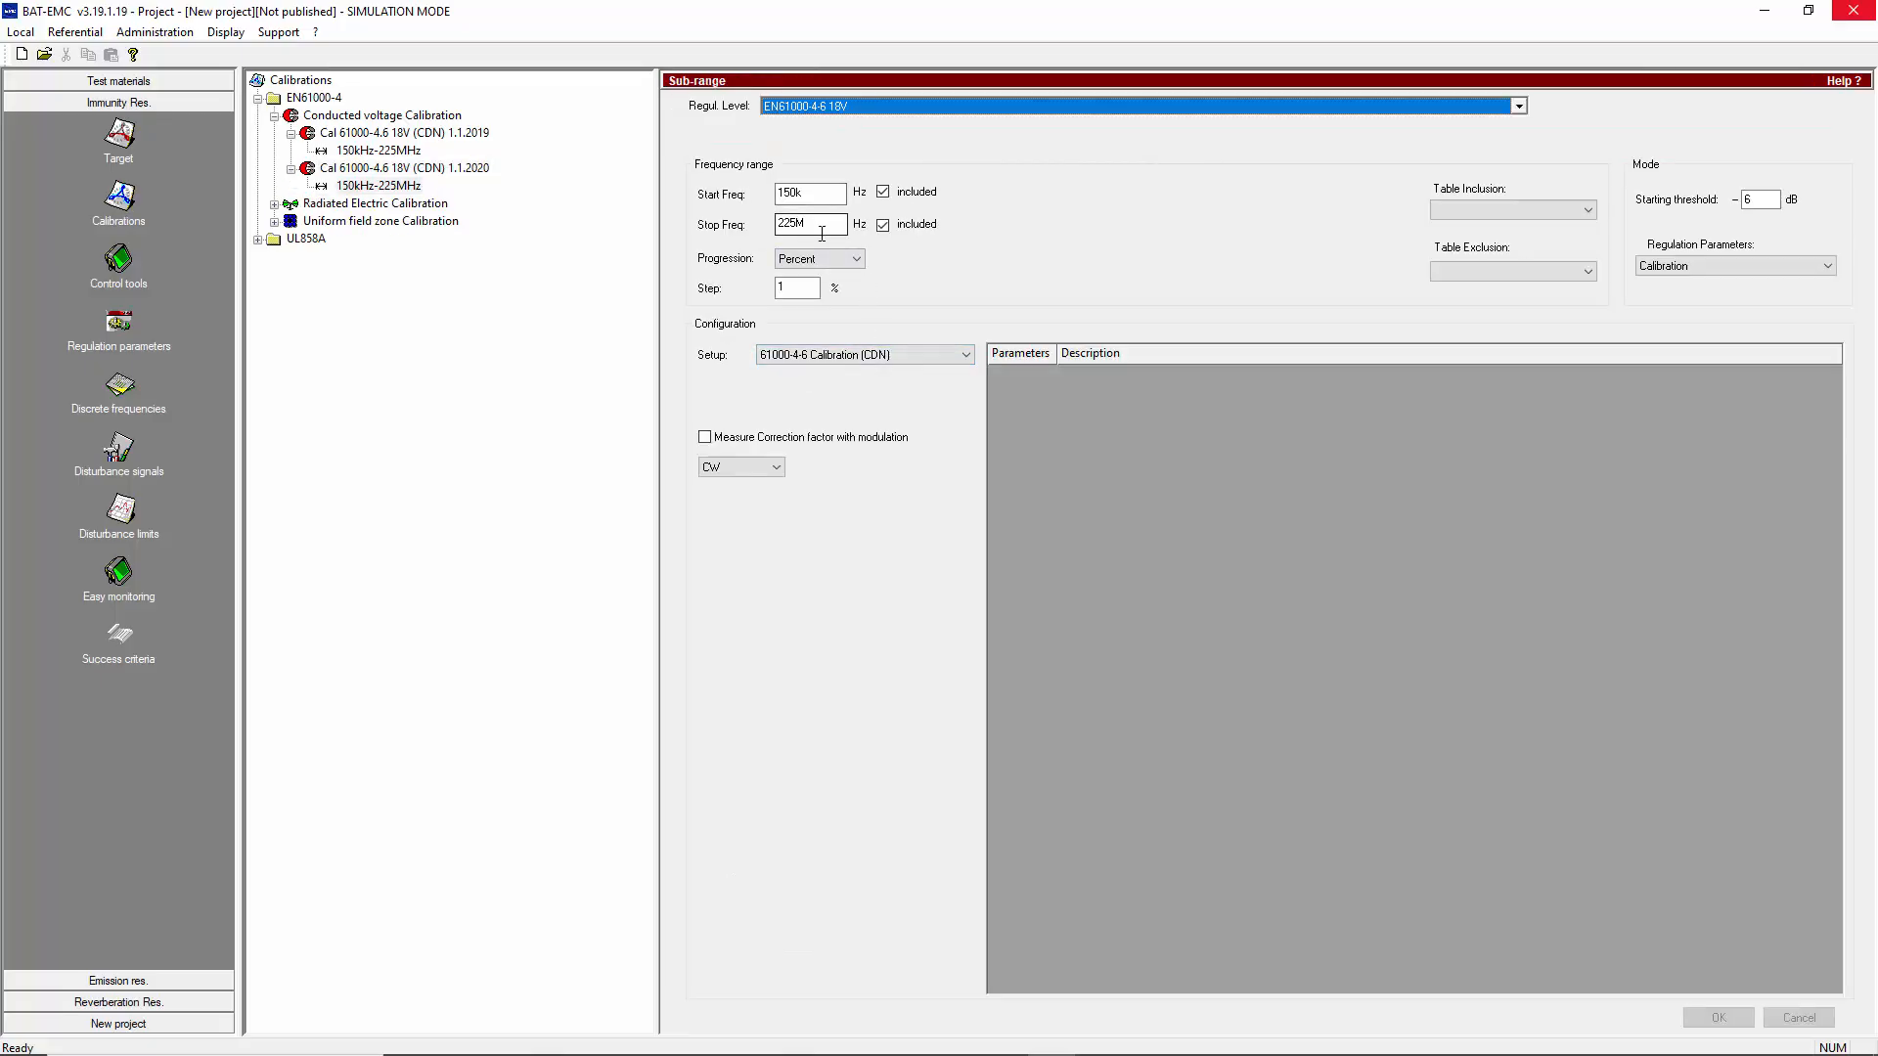
click(859, 258)
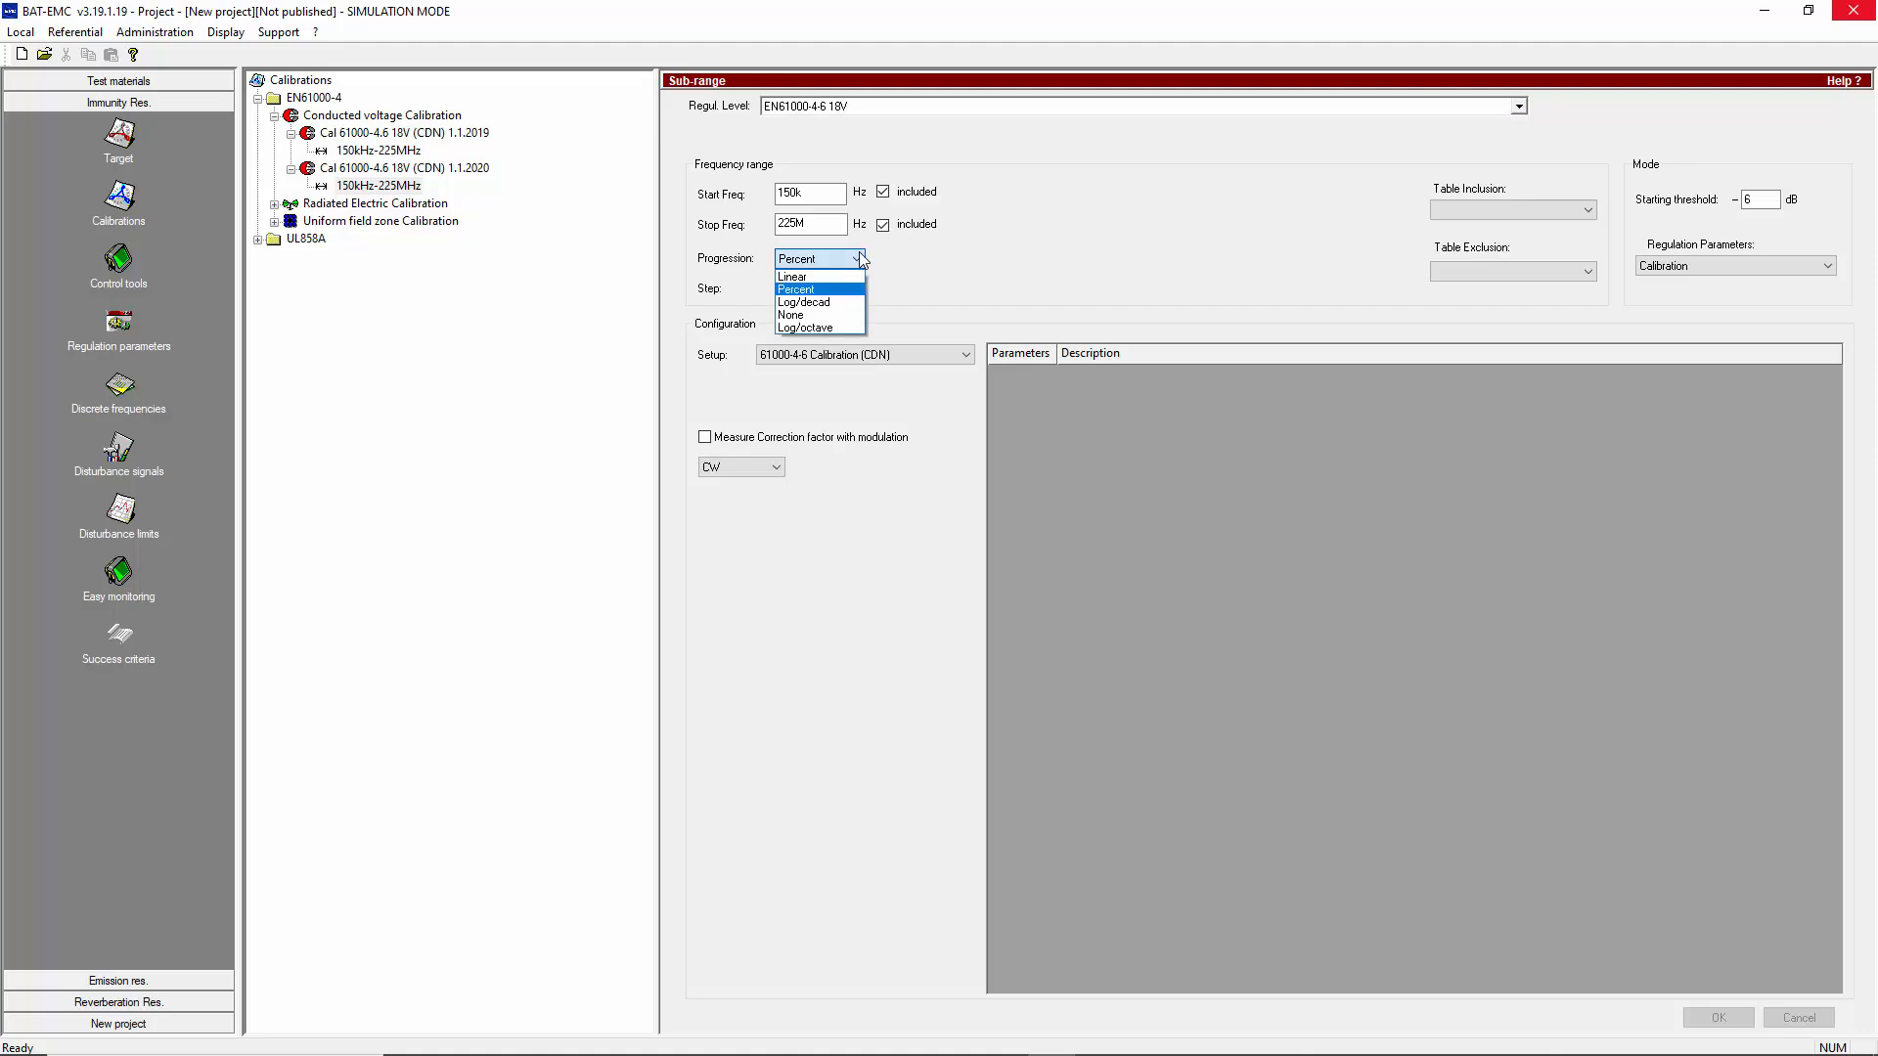
click(937, 276)
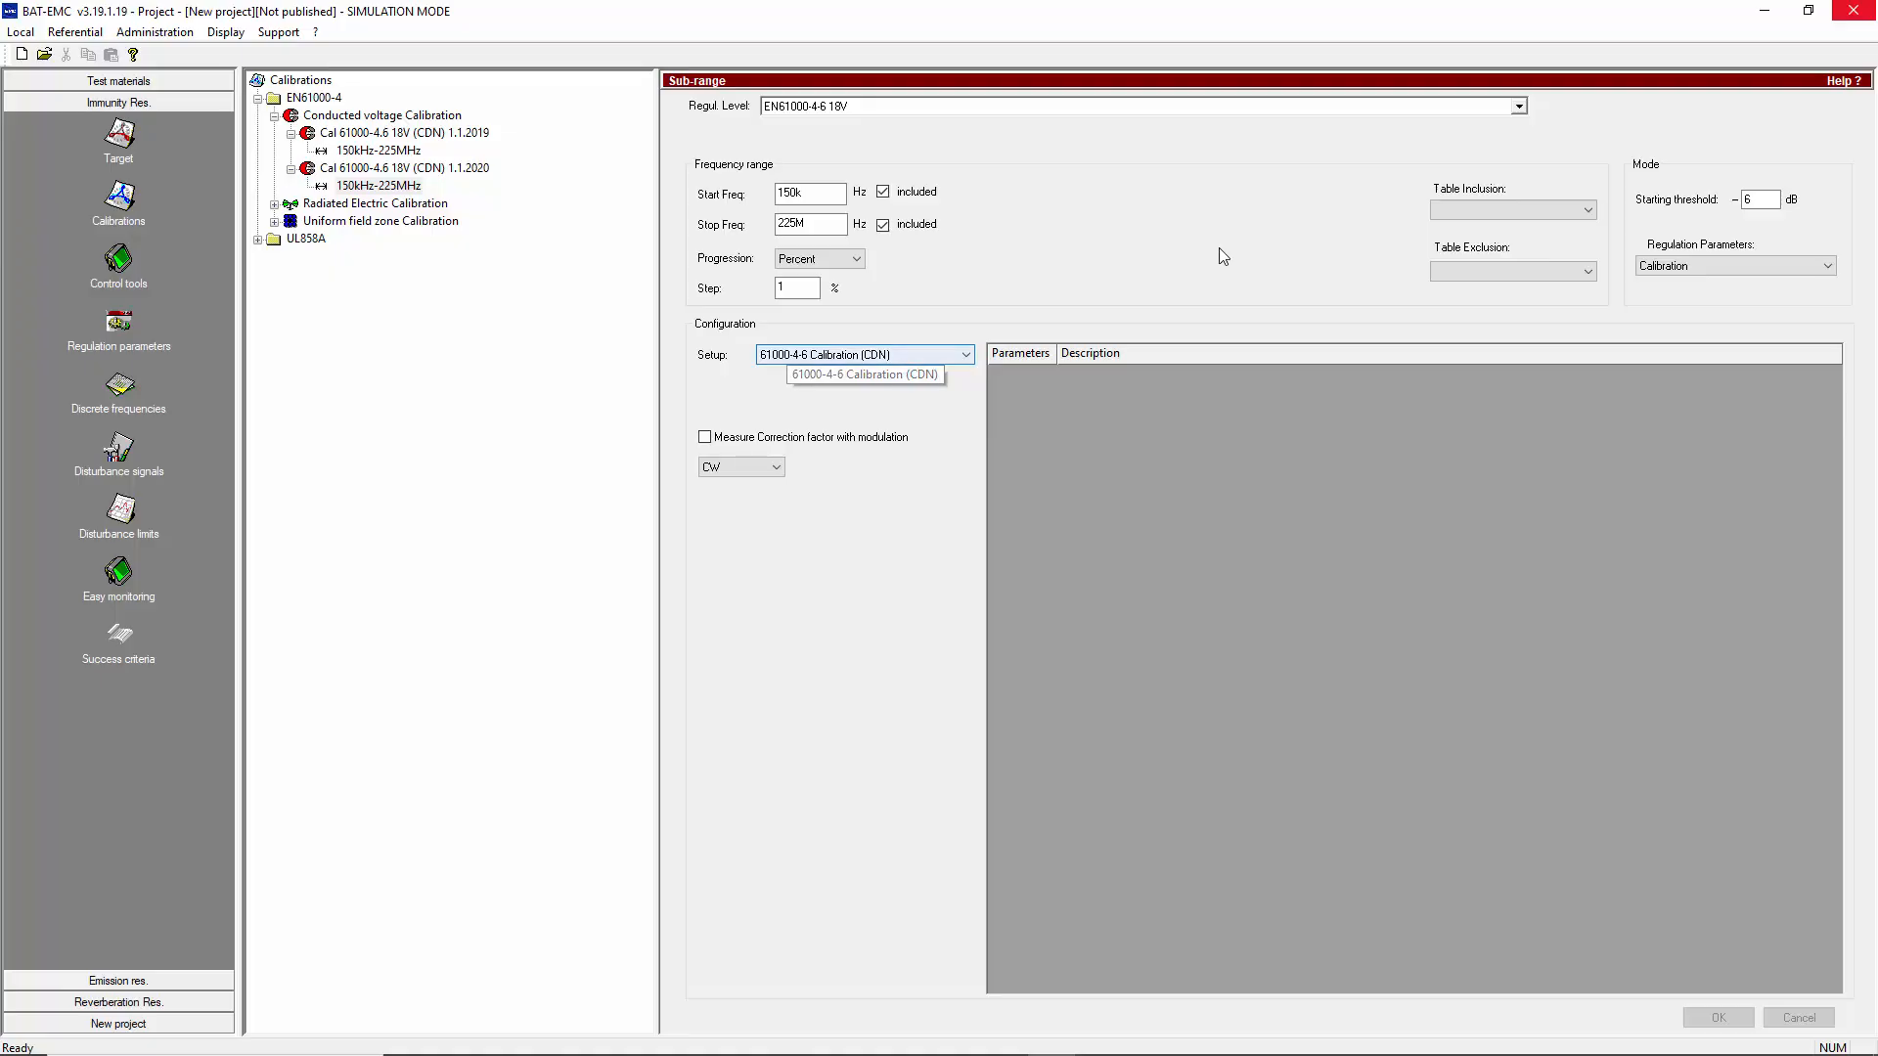
click(1518, 106)
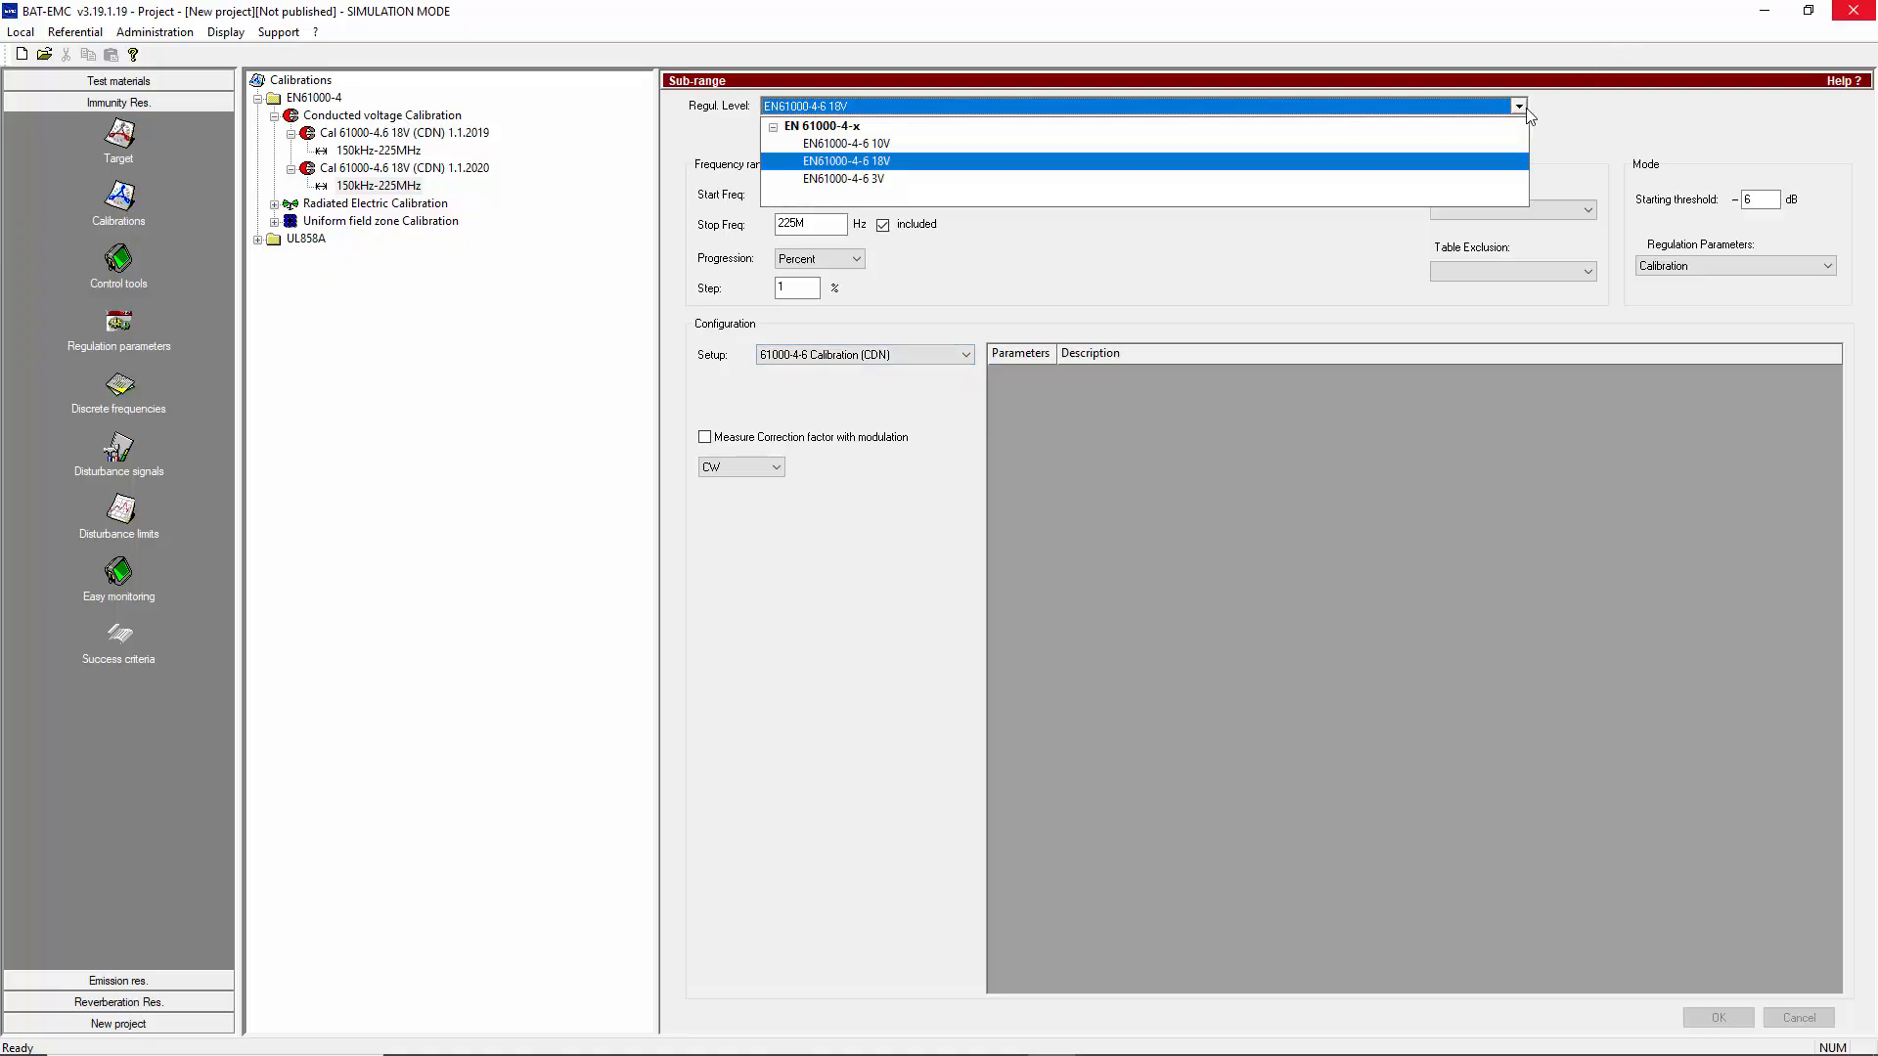
click(1573, 117)
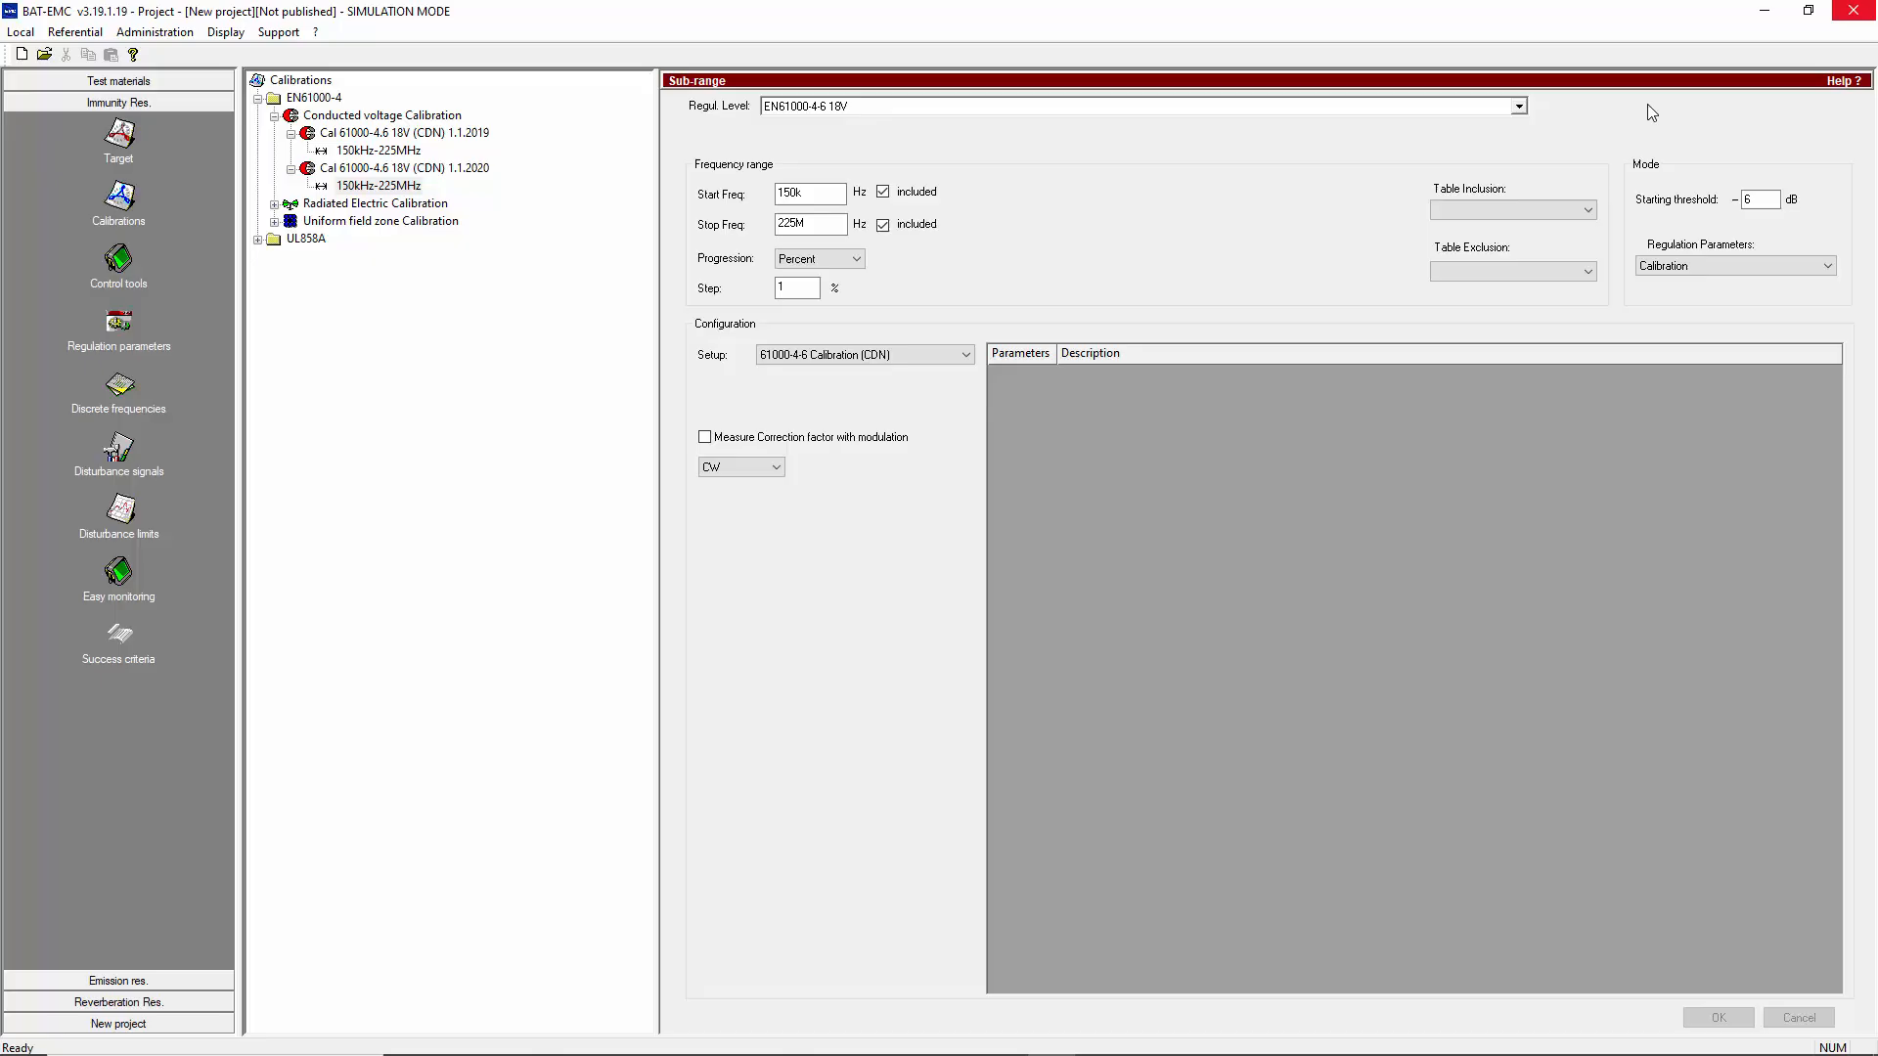
Execute the Cal 61000-4.6 18V (CDN) 1.1.2020 calibration, staying in simulation
click(428, 170)
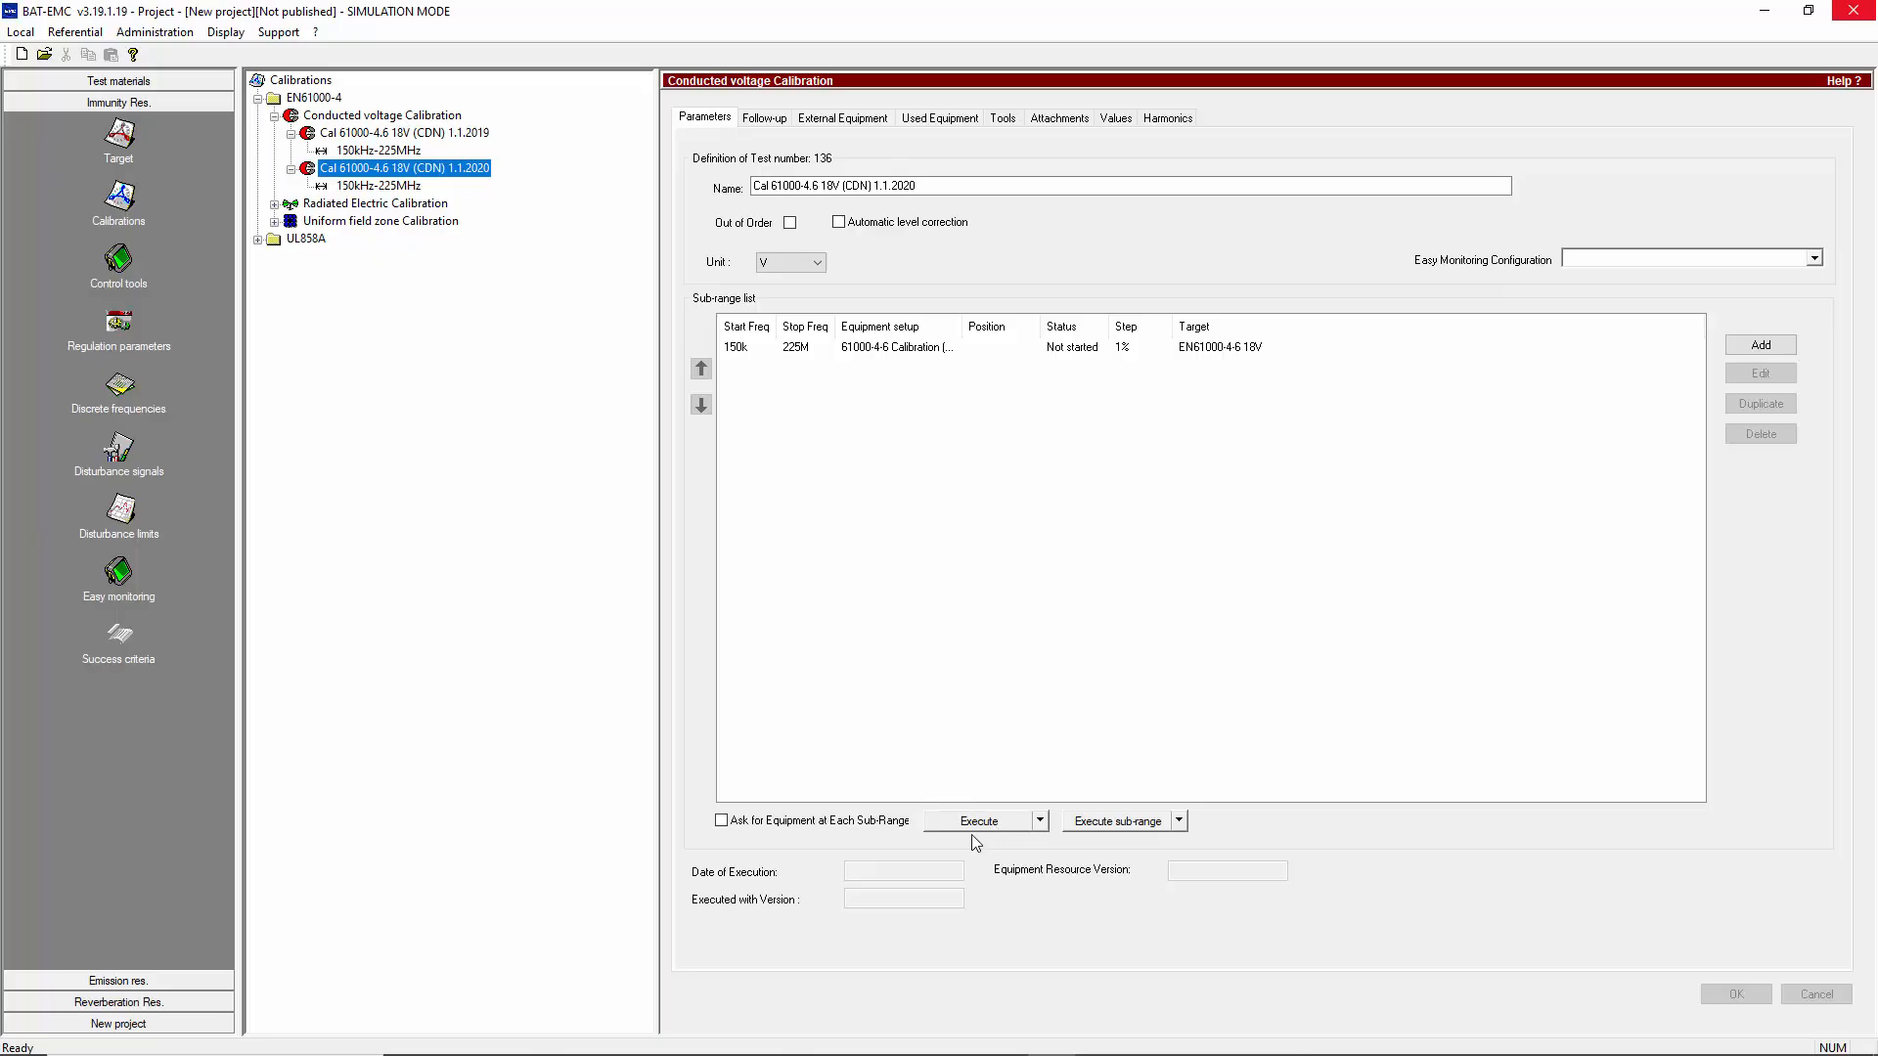
click(976, 824)
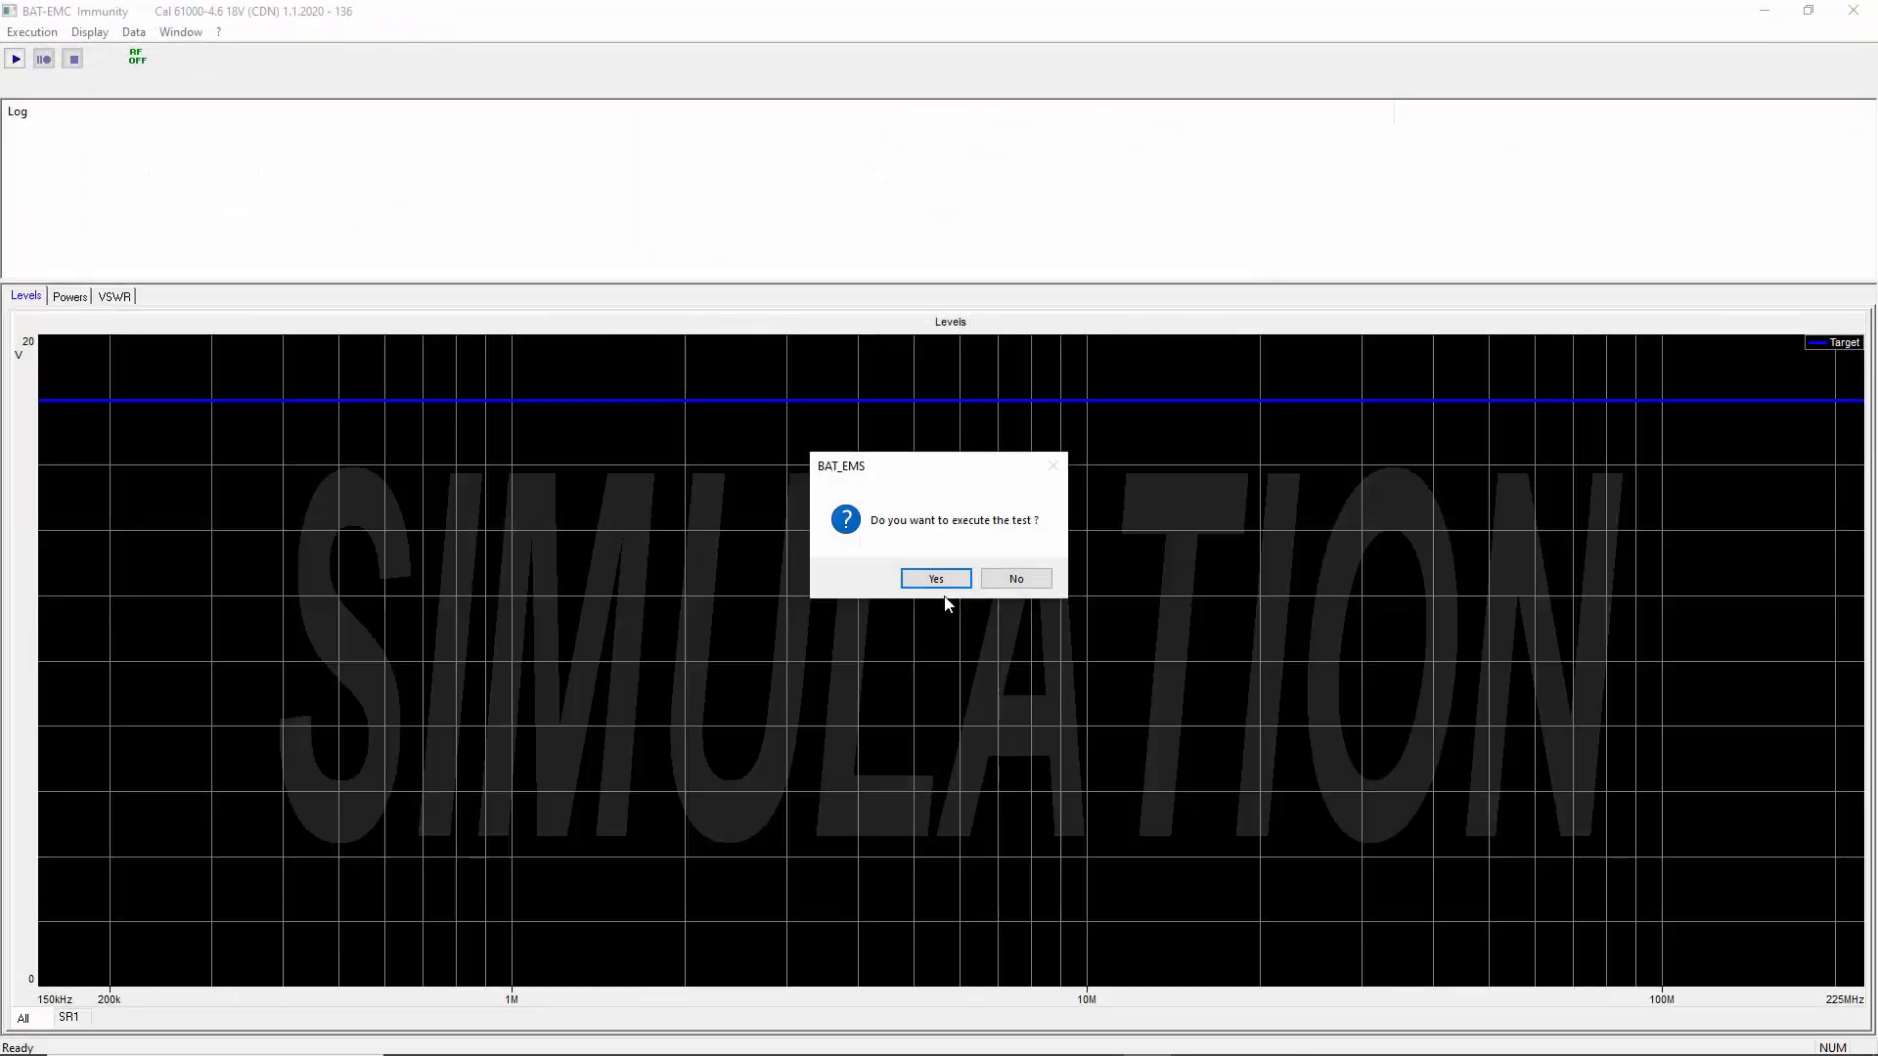
click(936, 579)
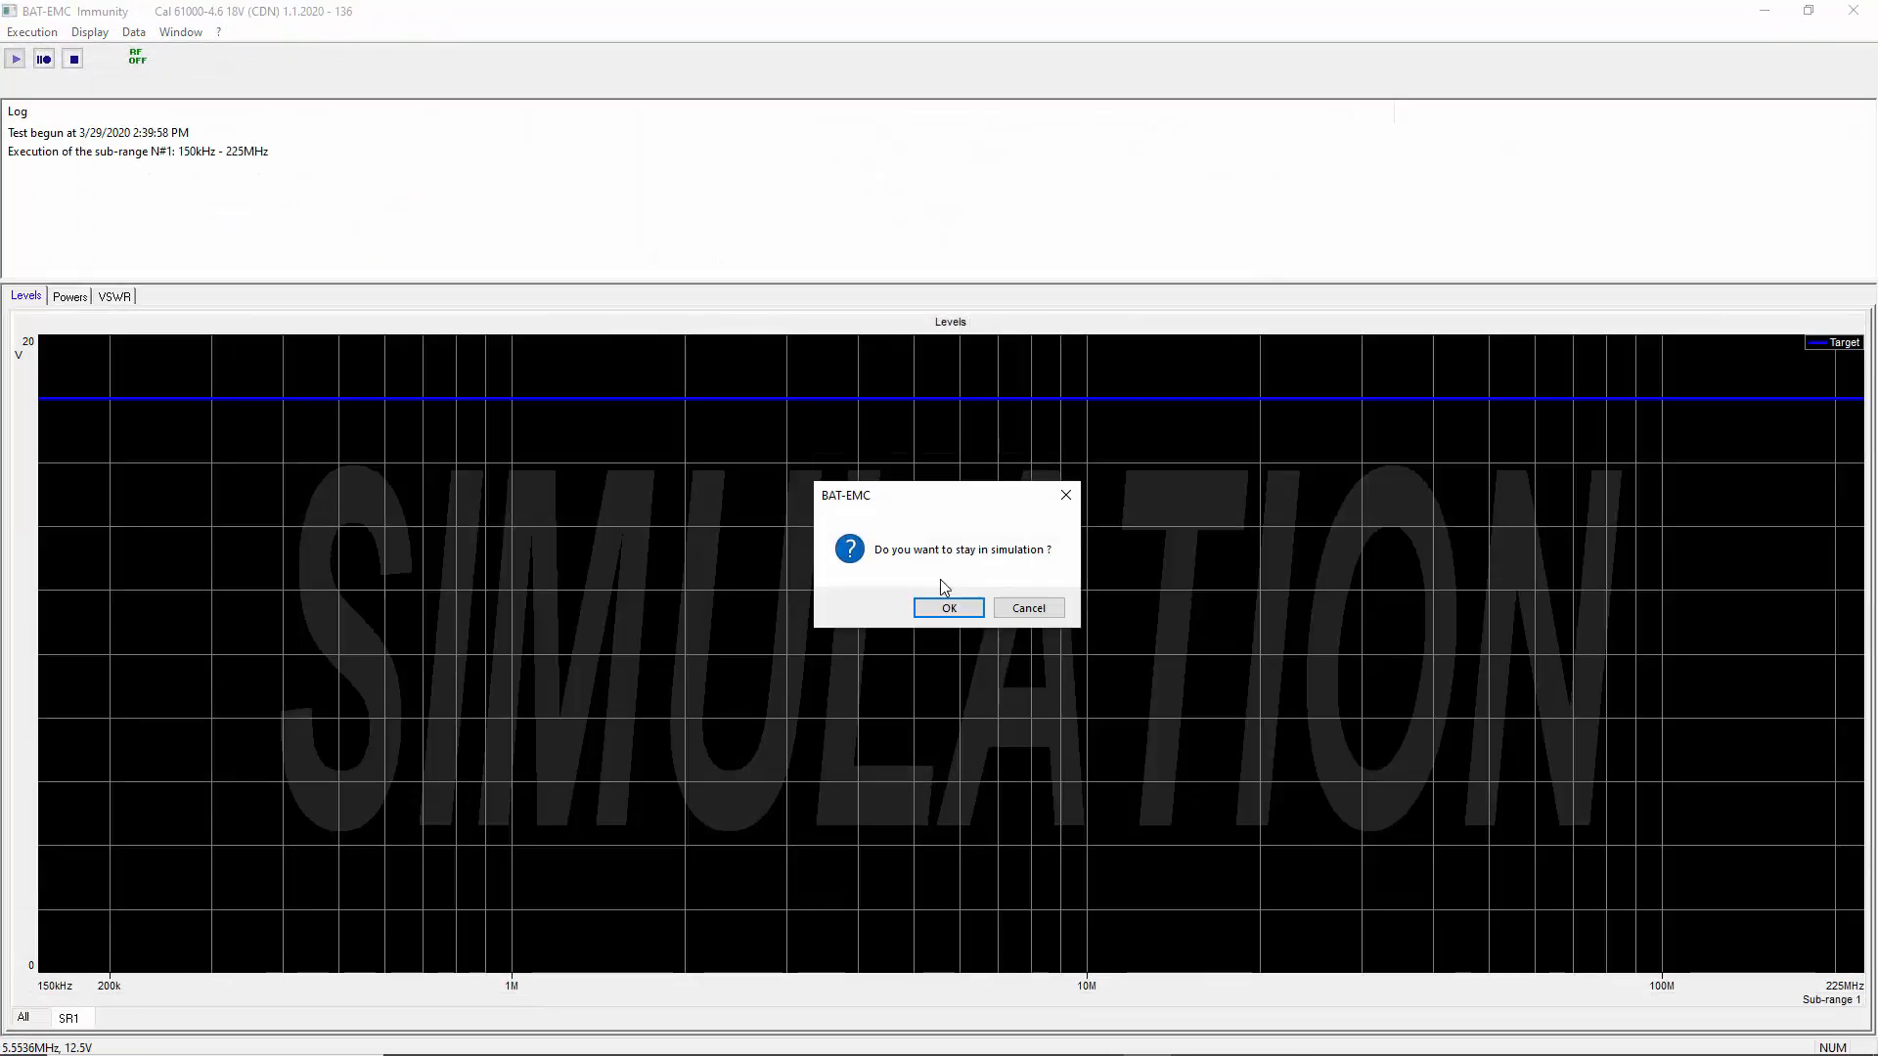
click(945, 605)
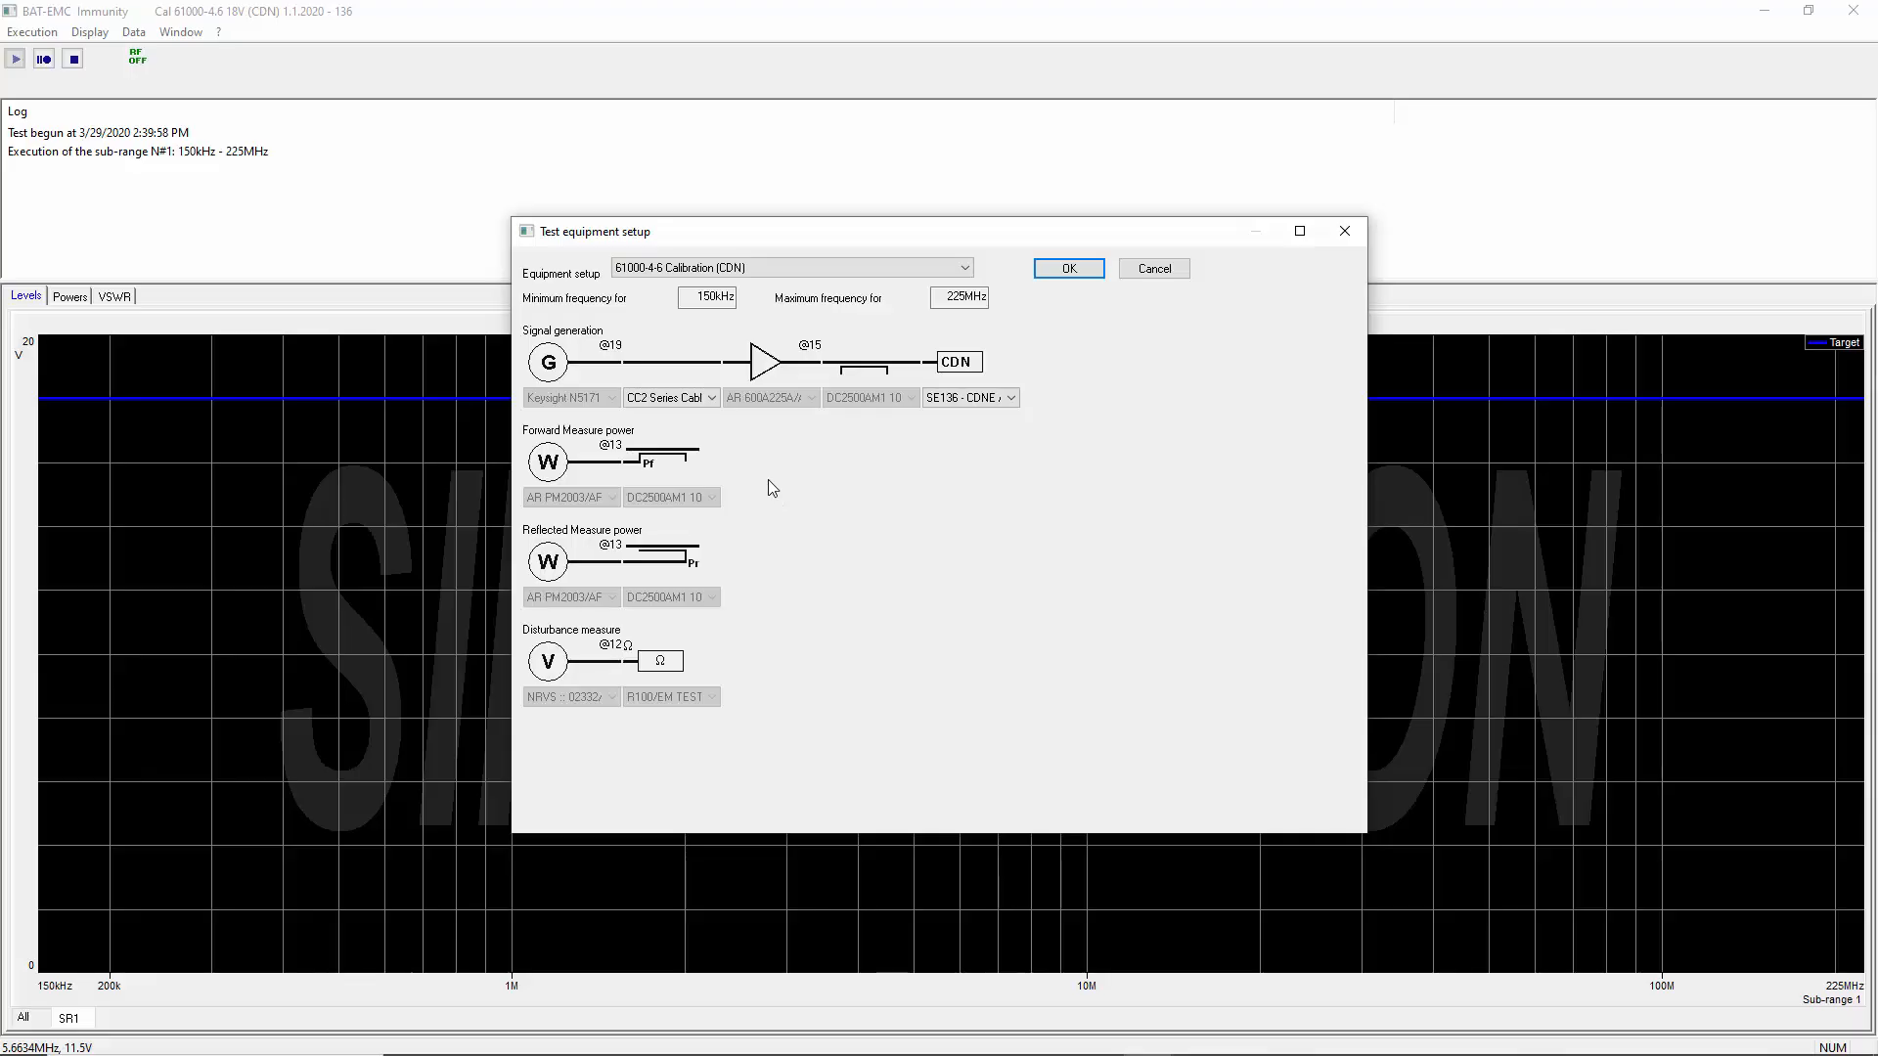
Check the available signal generation cables and CDNs, and accept the 61000-4-6 Calibration (CDN) test equipment setup with its current selections
click(711, 398)
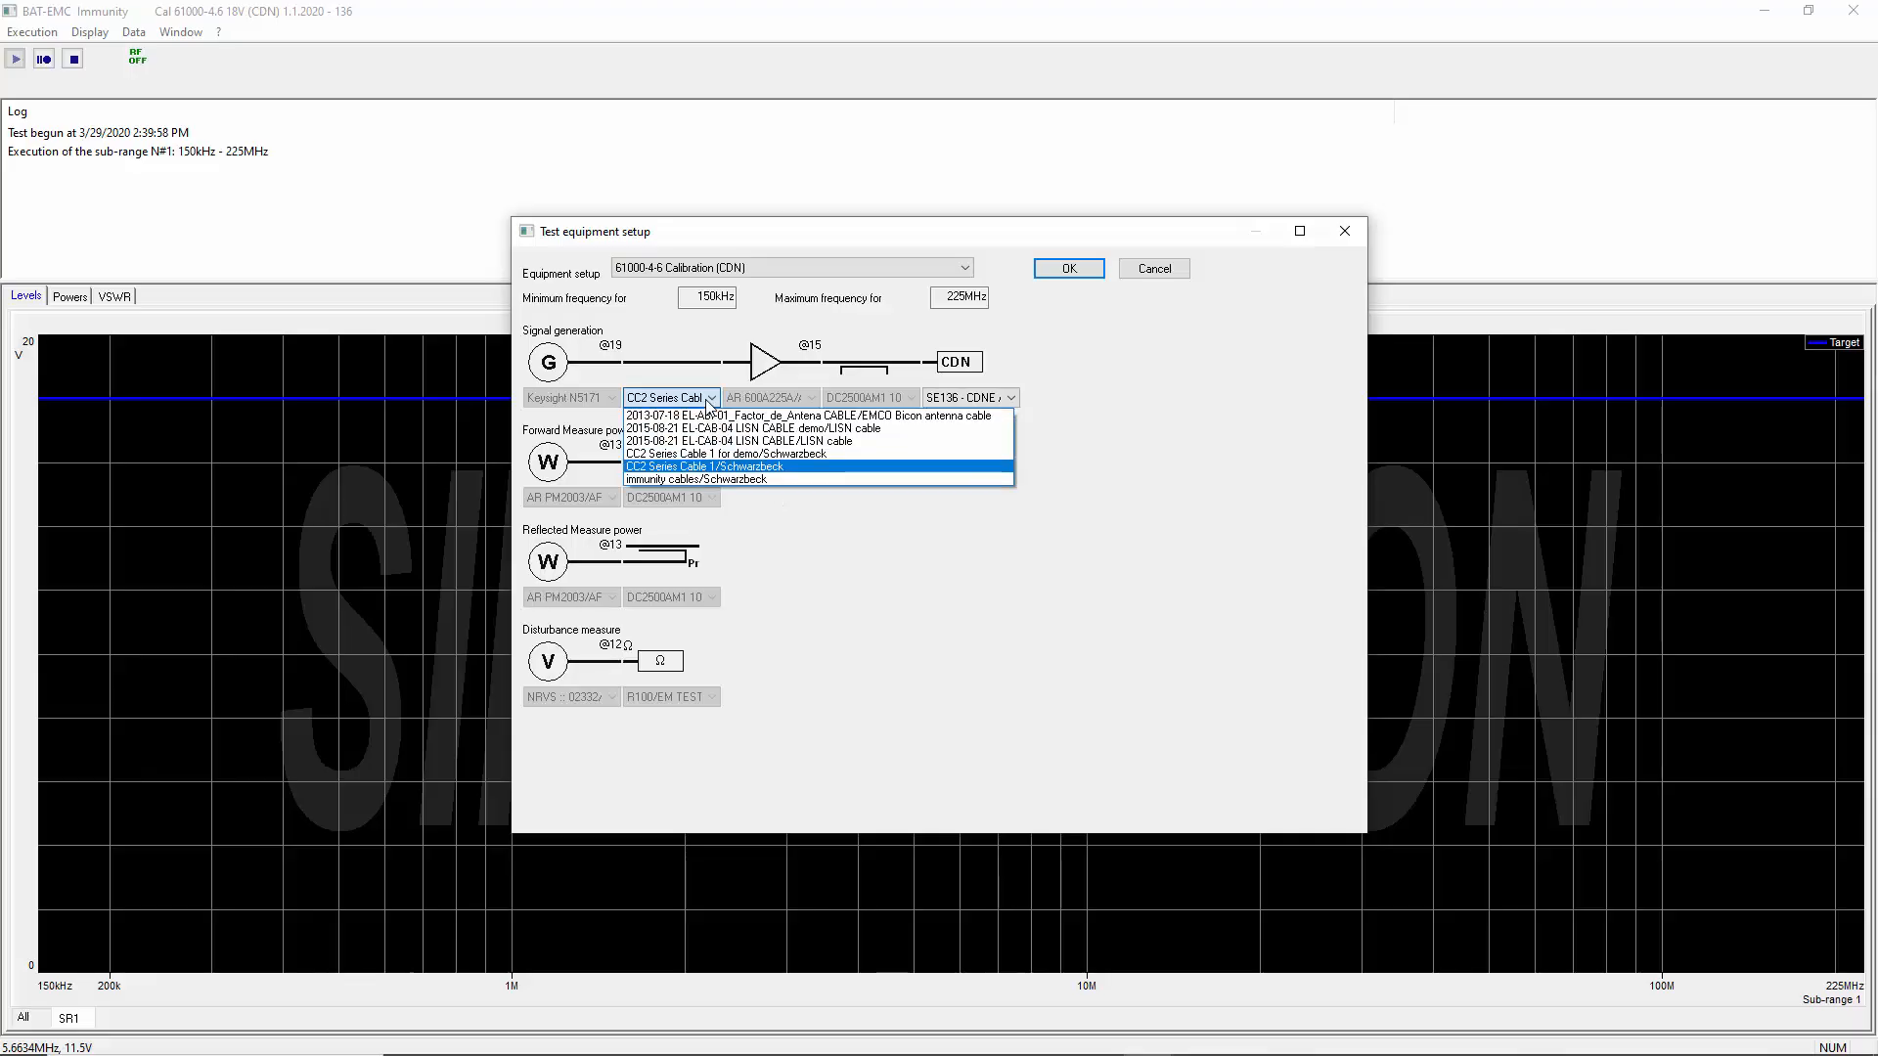
click(937, 656)
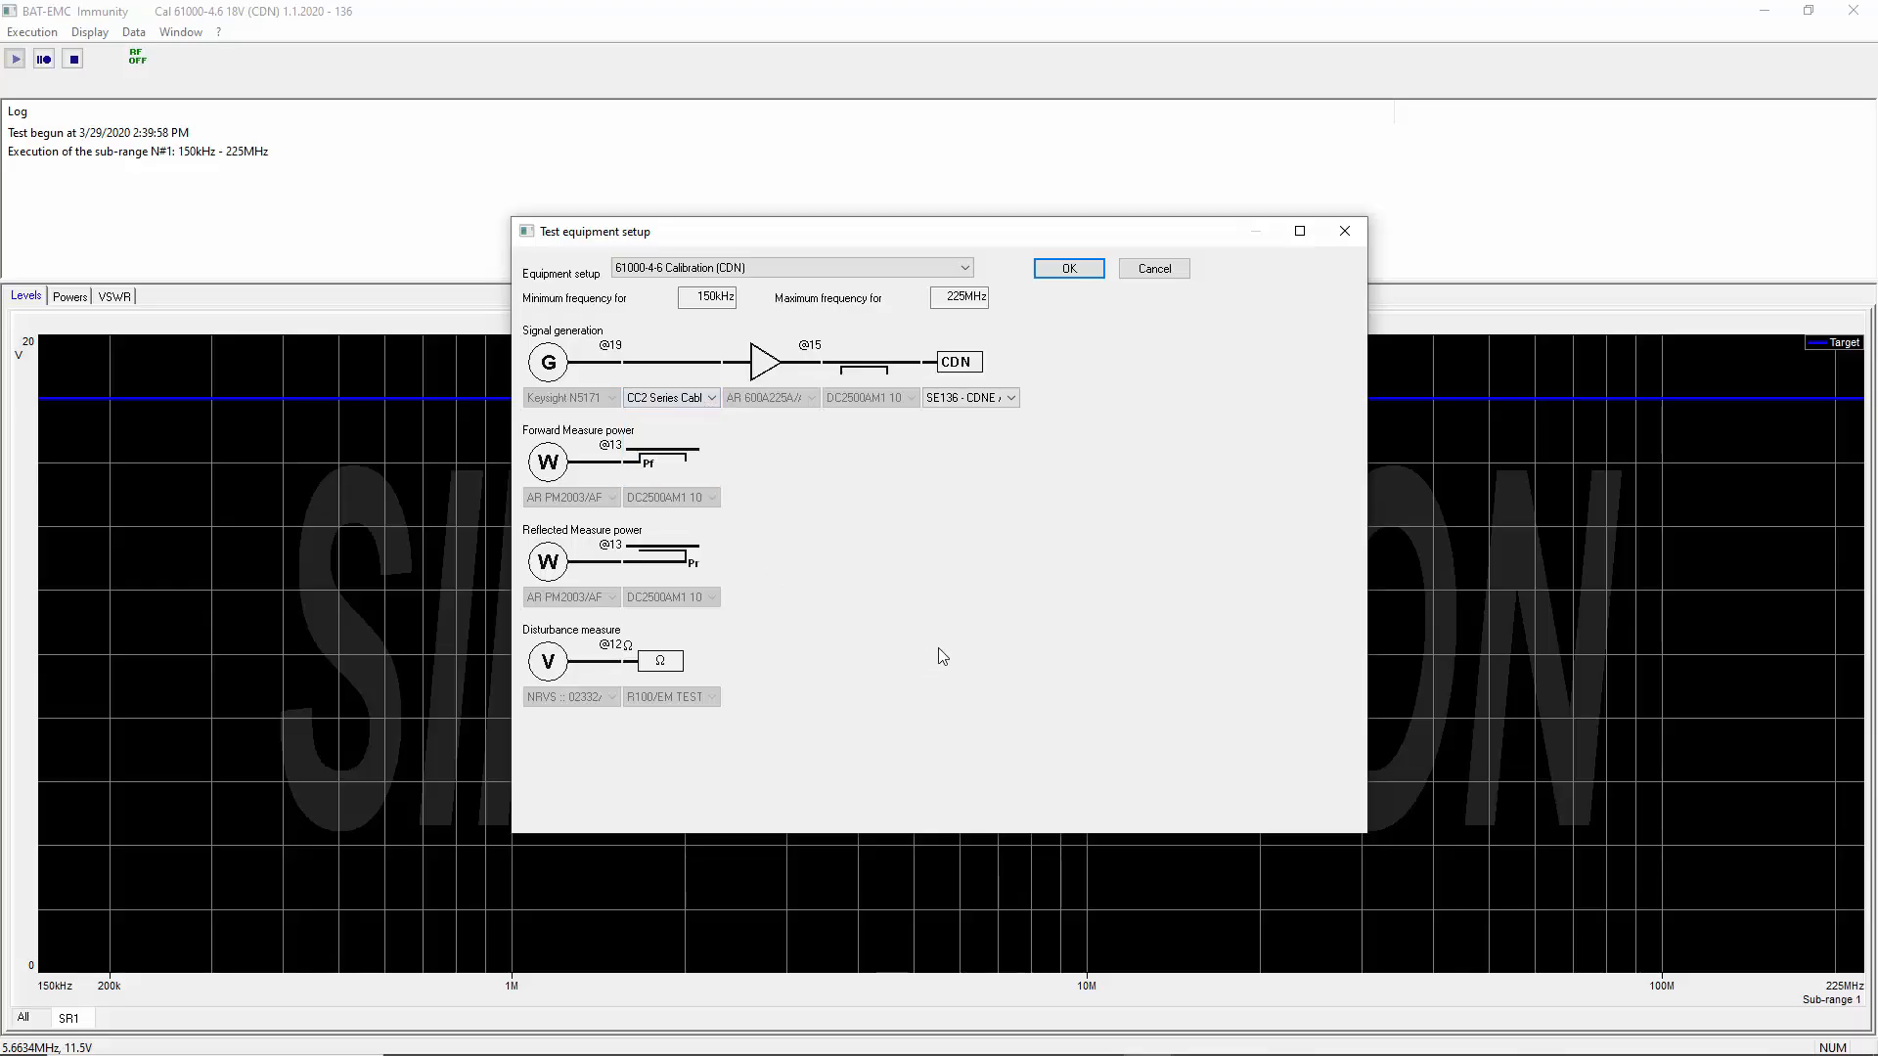
click(982, 401)
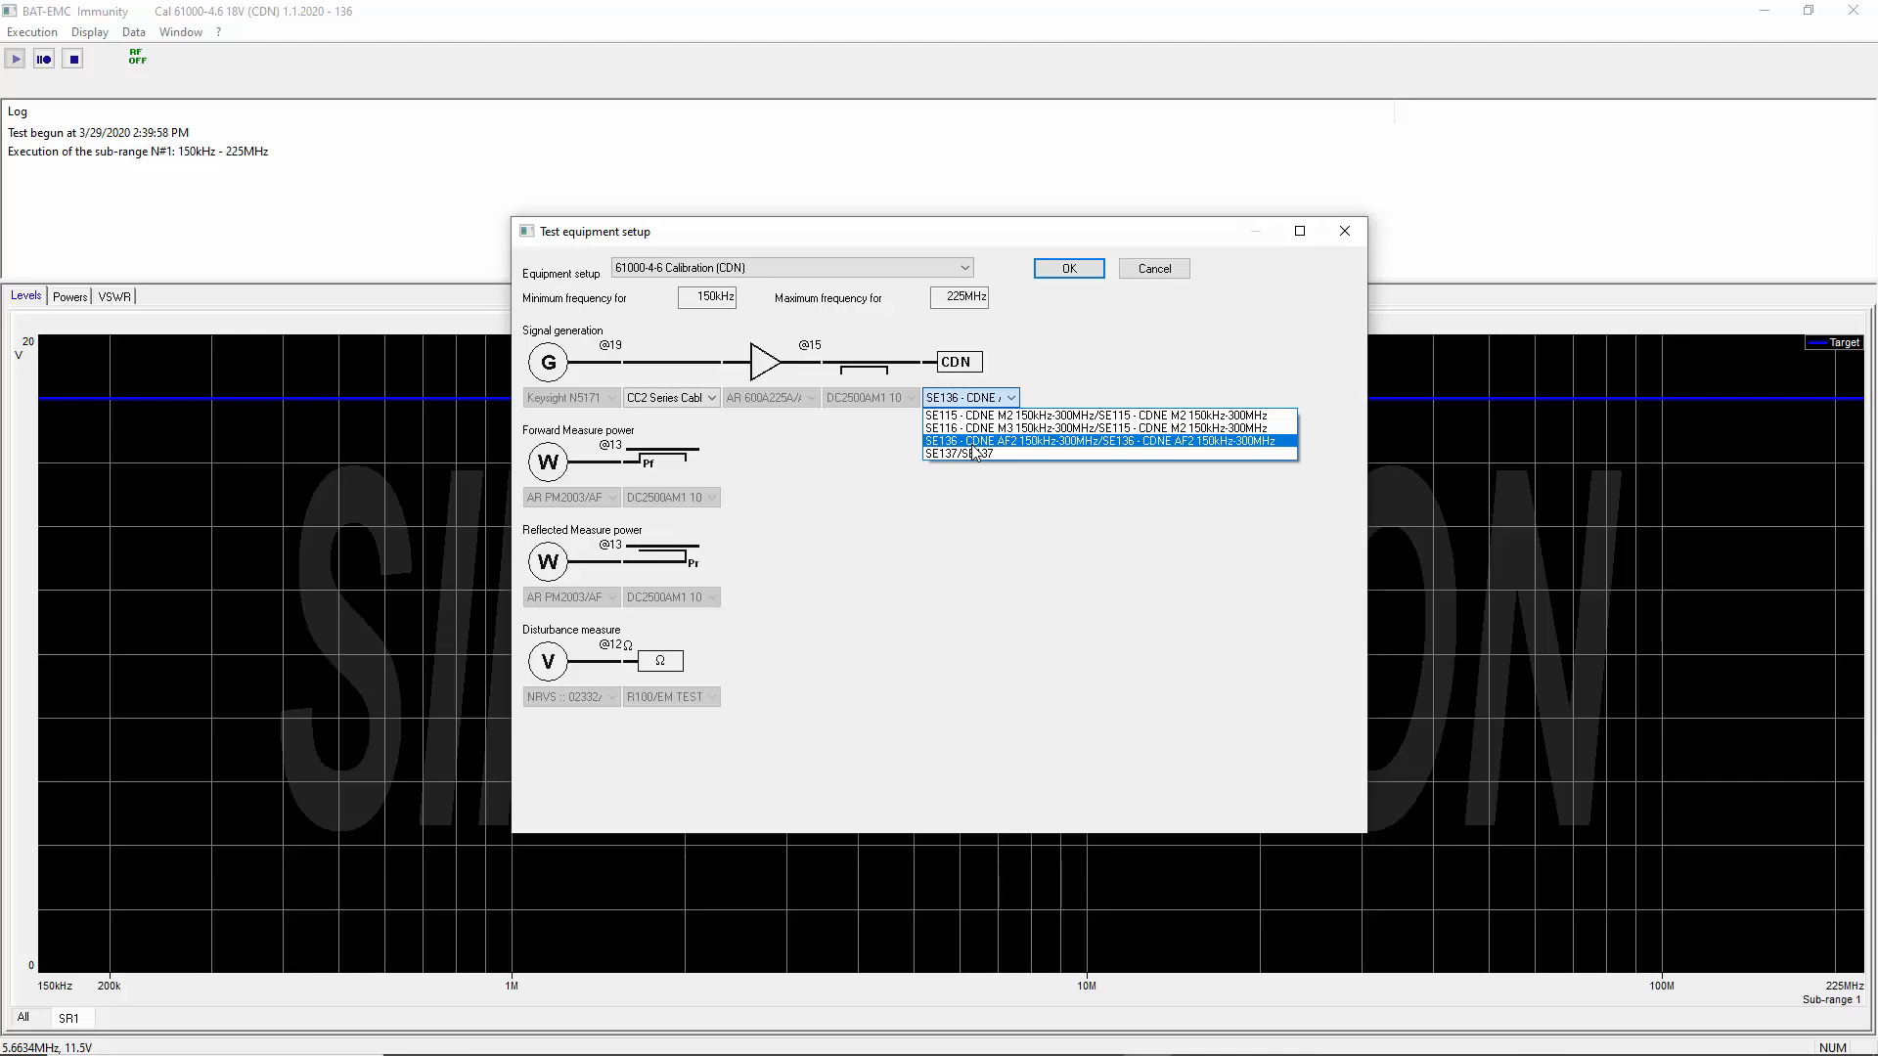
click(1037, 702)
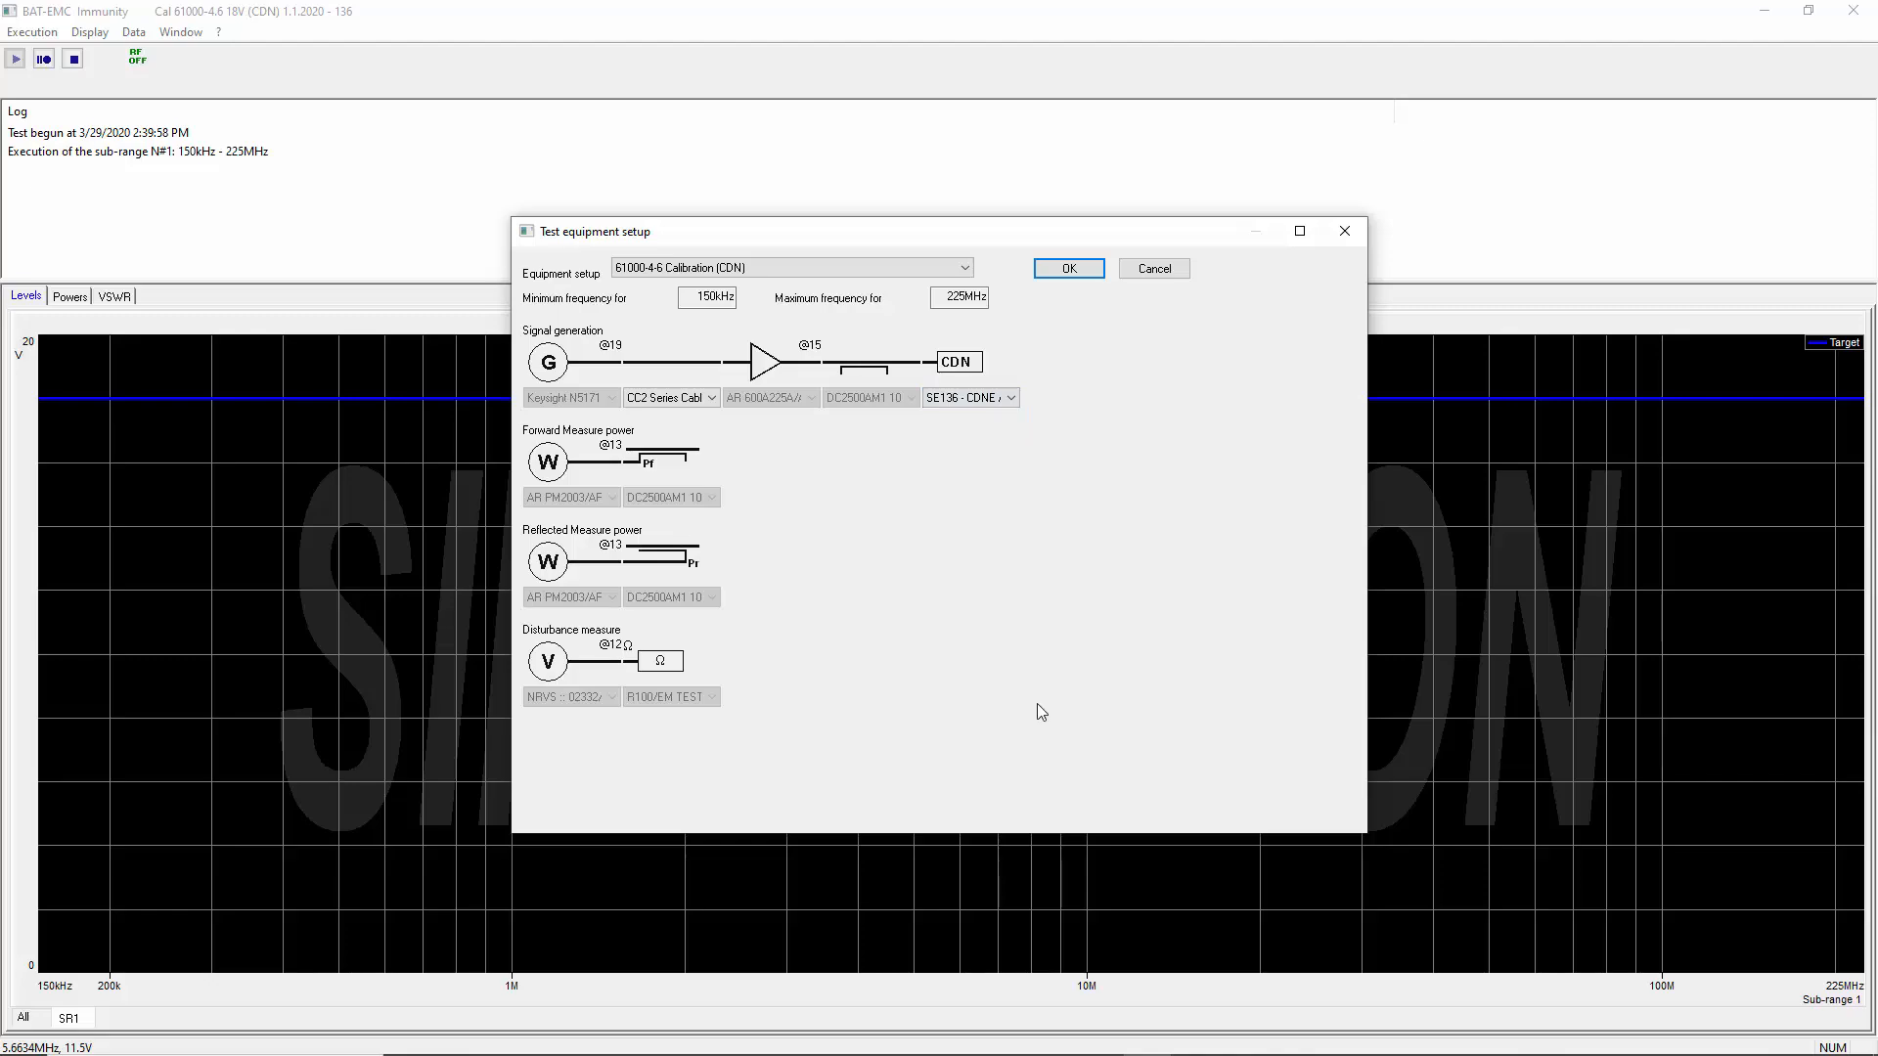
click(1064, 276)
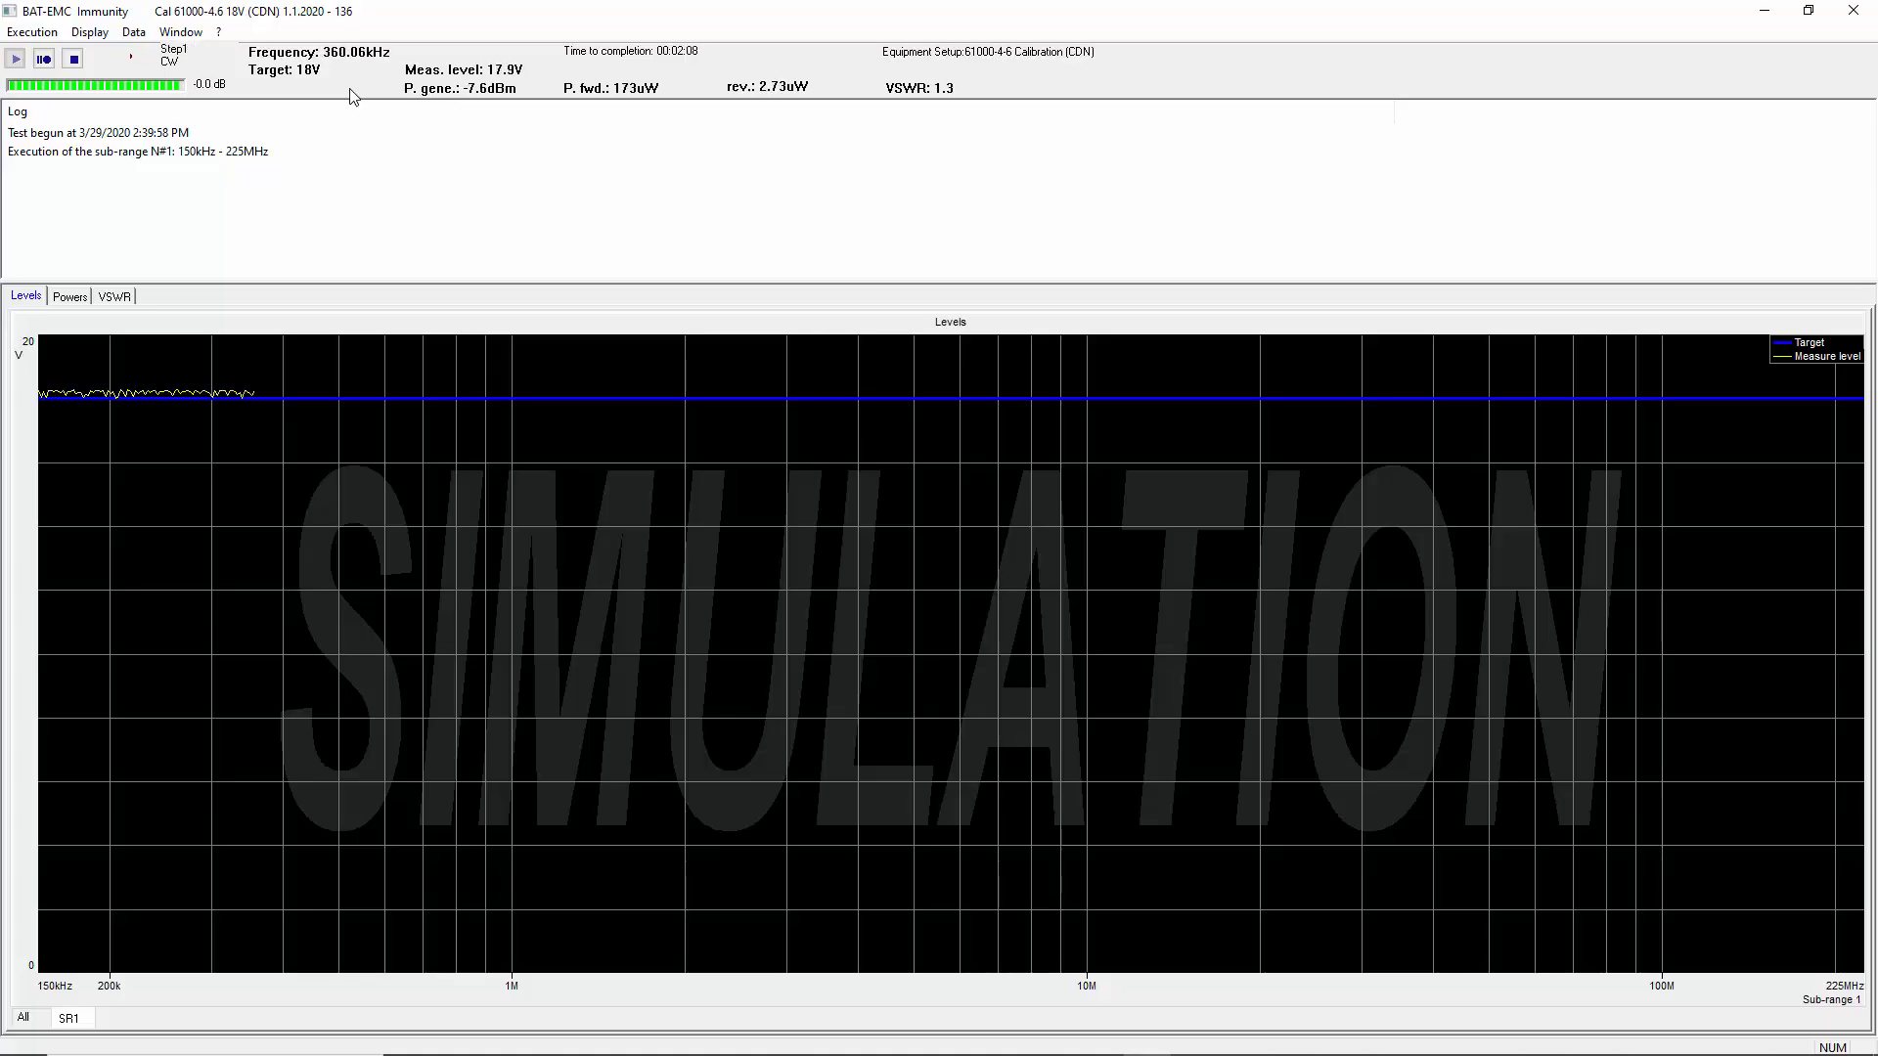
View the running calibration's powers, VSWR and levels graphs, and check the levels graph's visualization options without changing them
click(59, 303)
click(110, 299)
click(27, 299)
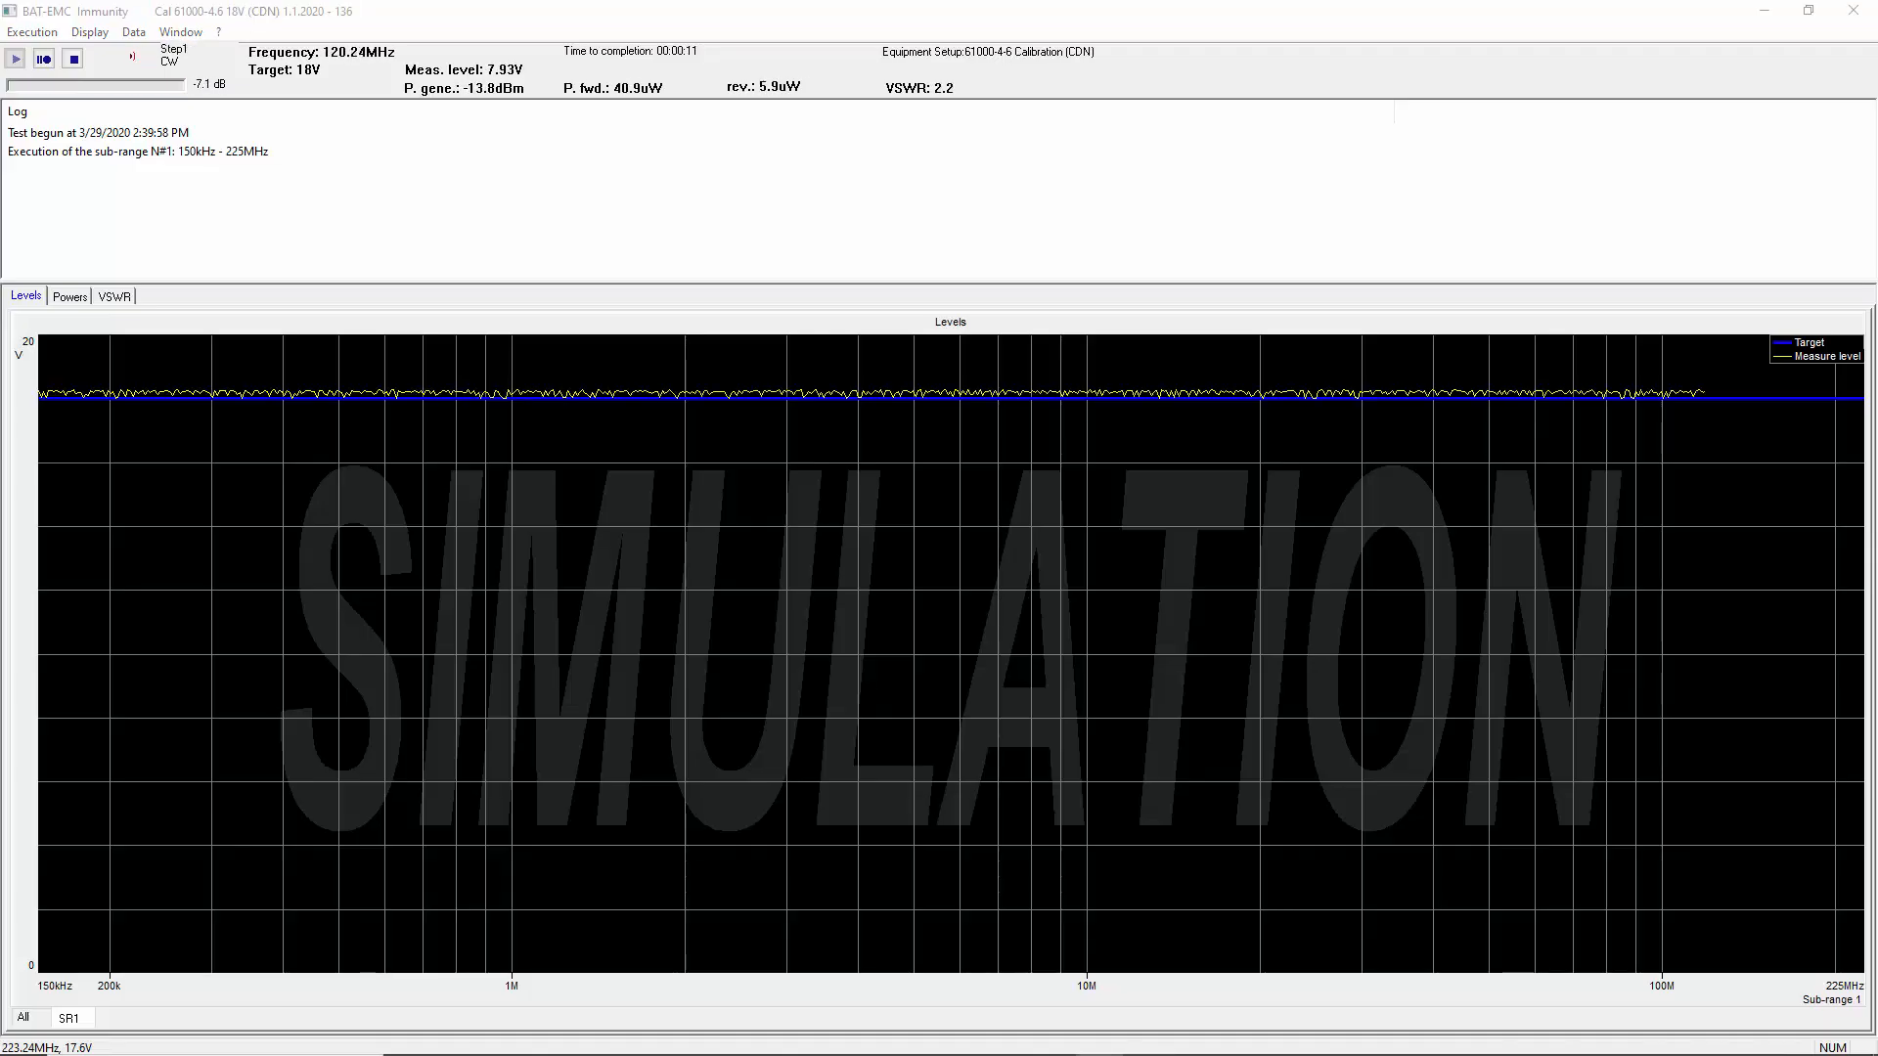
right_click(1046, 800)
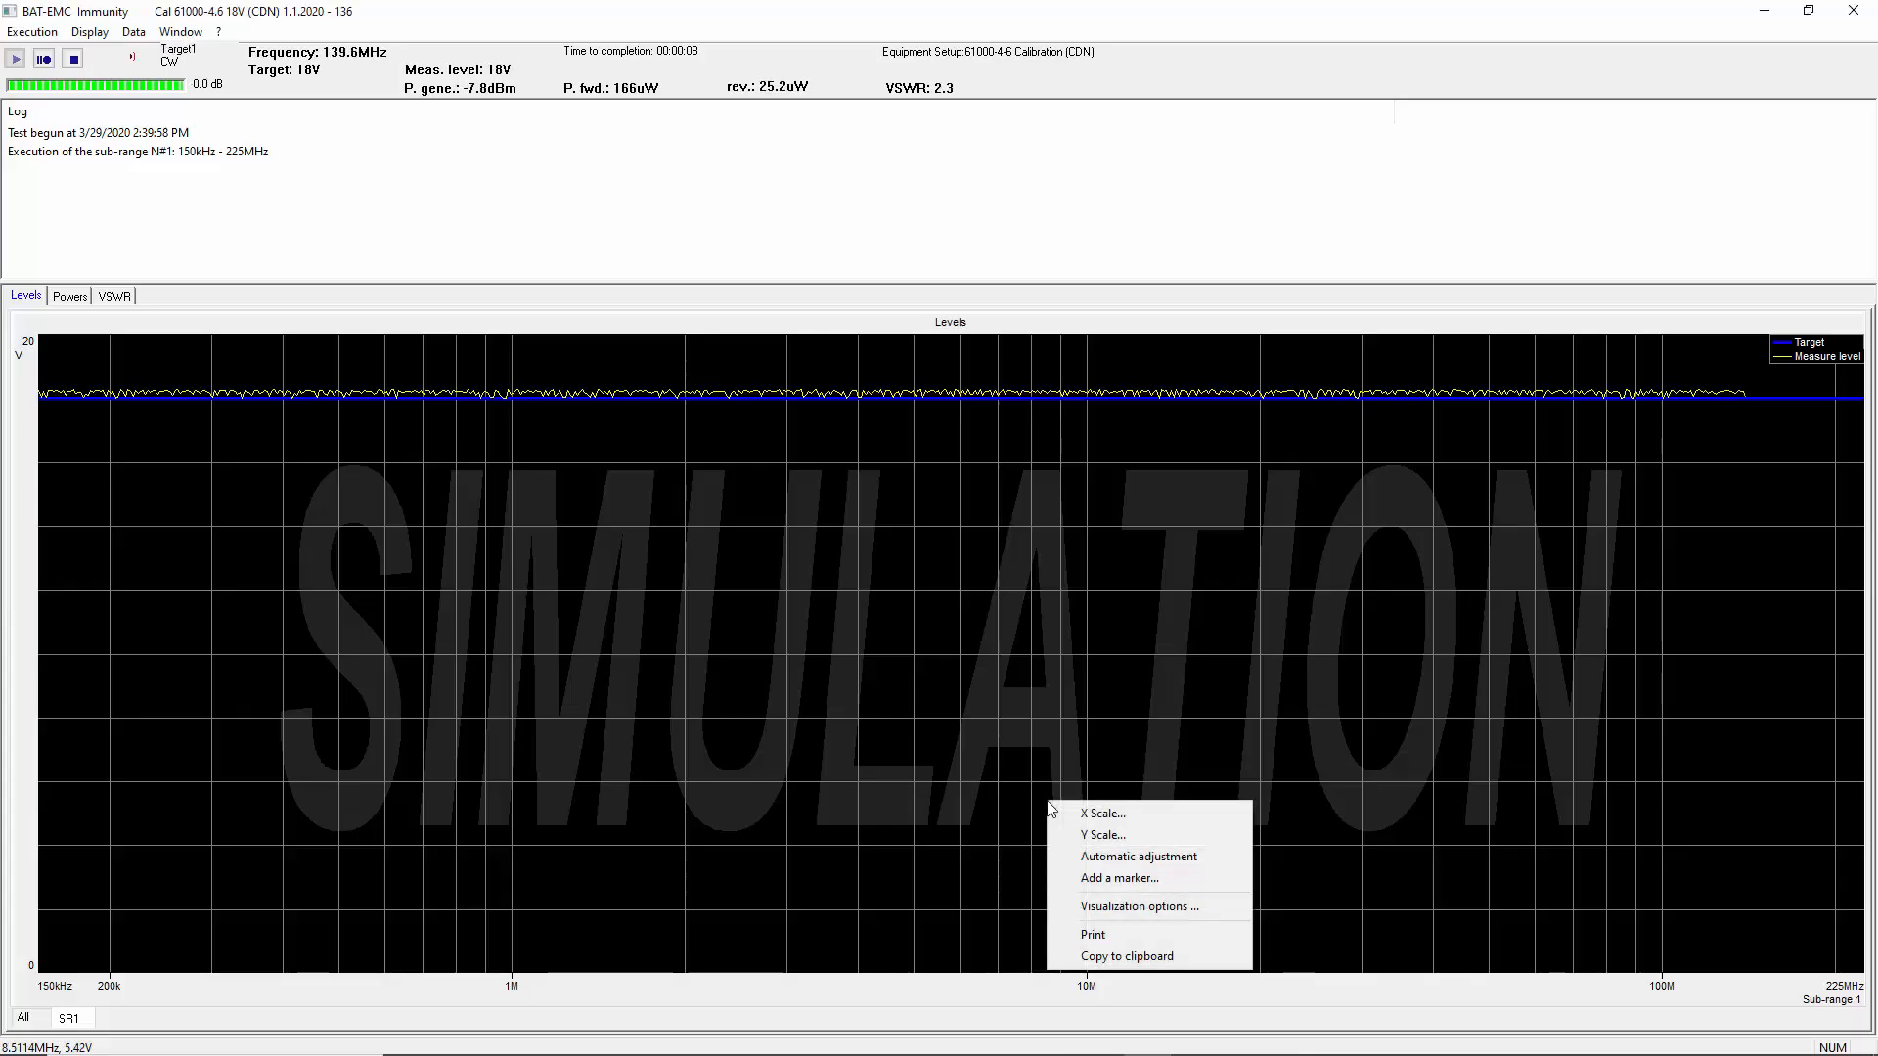
click(1095, 906)
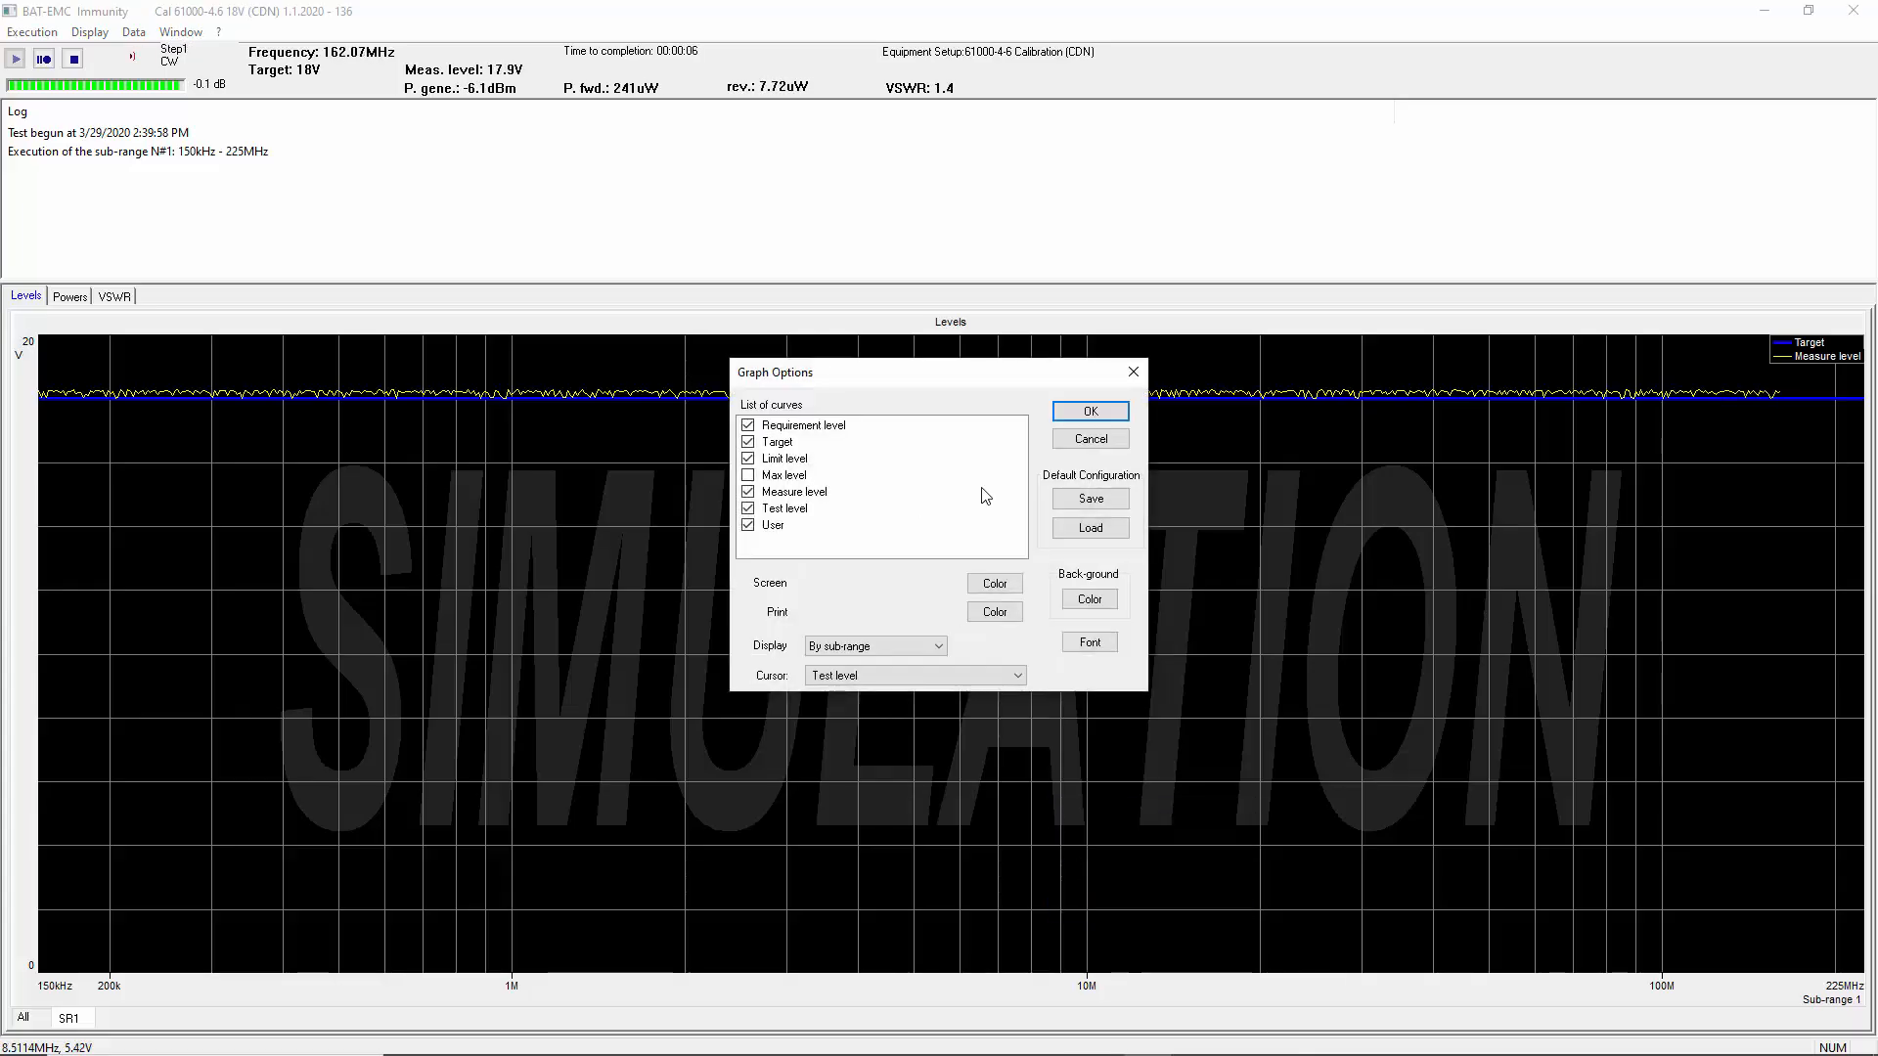
click(1085, 441)
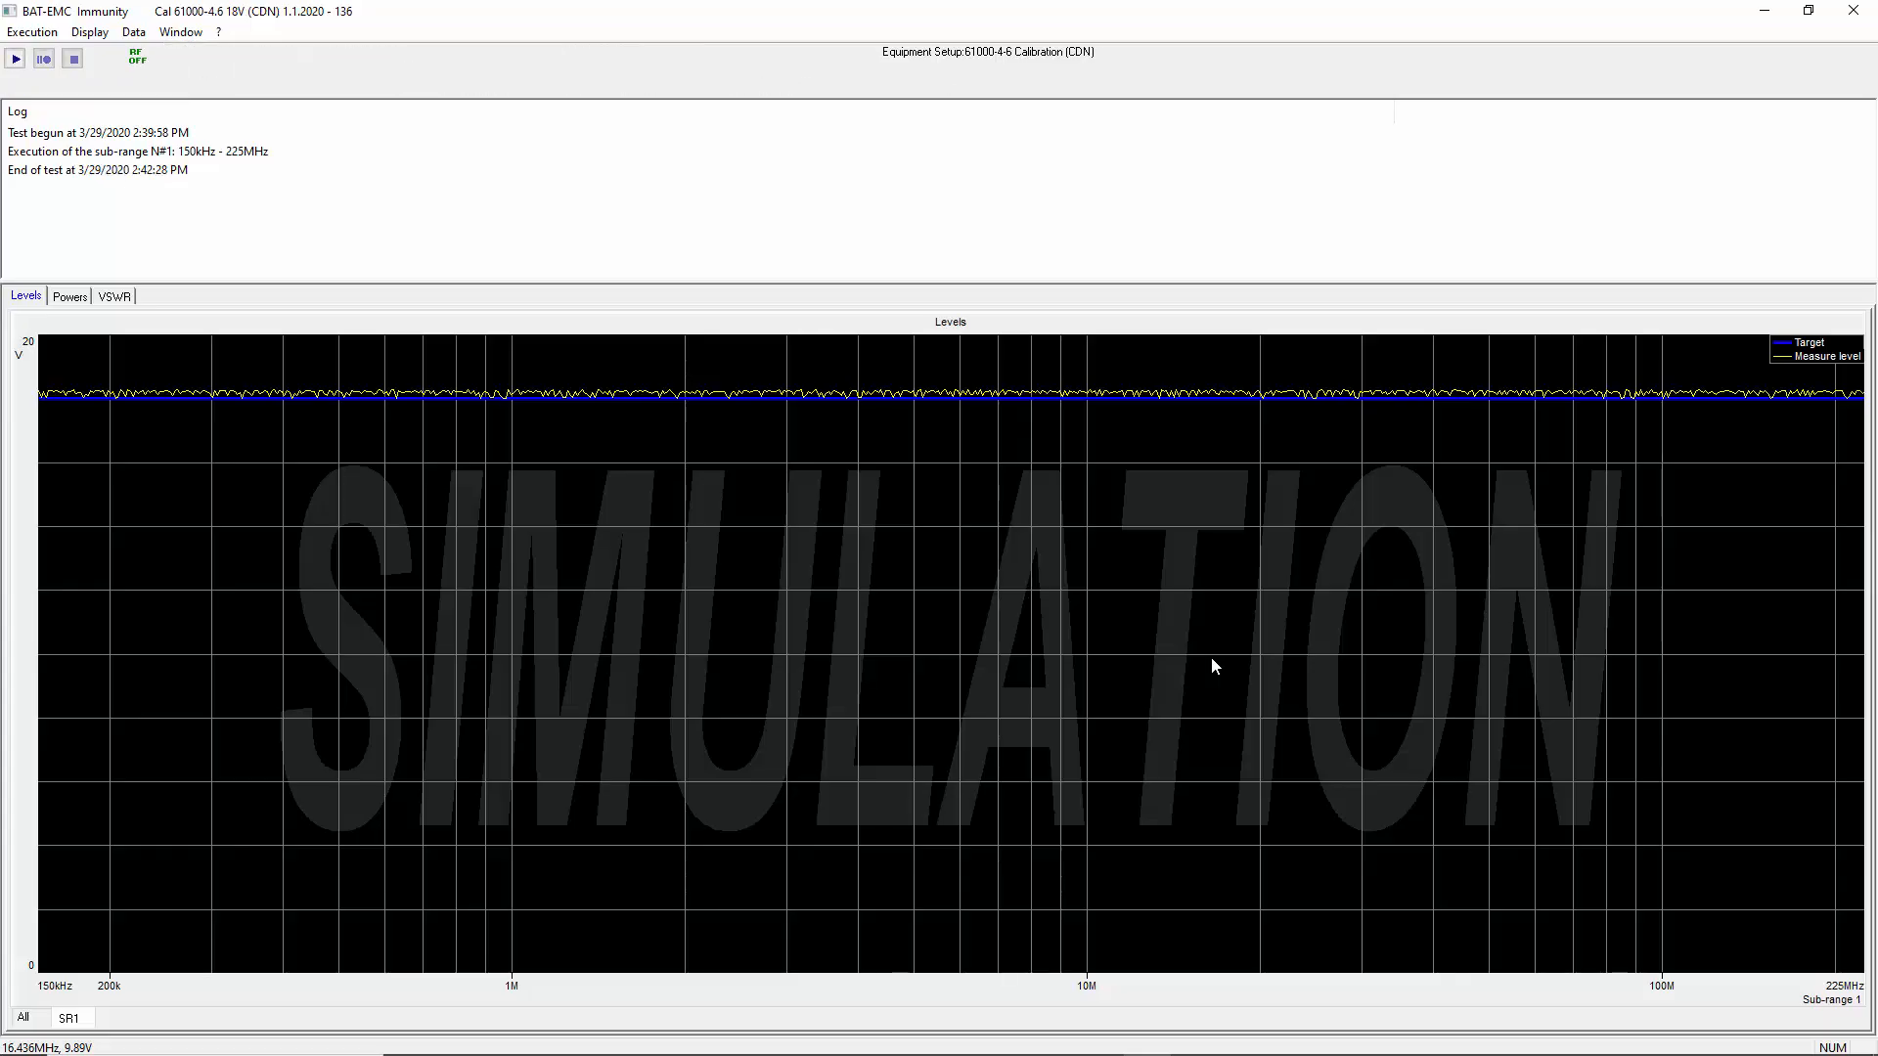
Check the Y scale limits and graduation choices of the levels graph, leaving the scale as it is
right_click(42, 494)
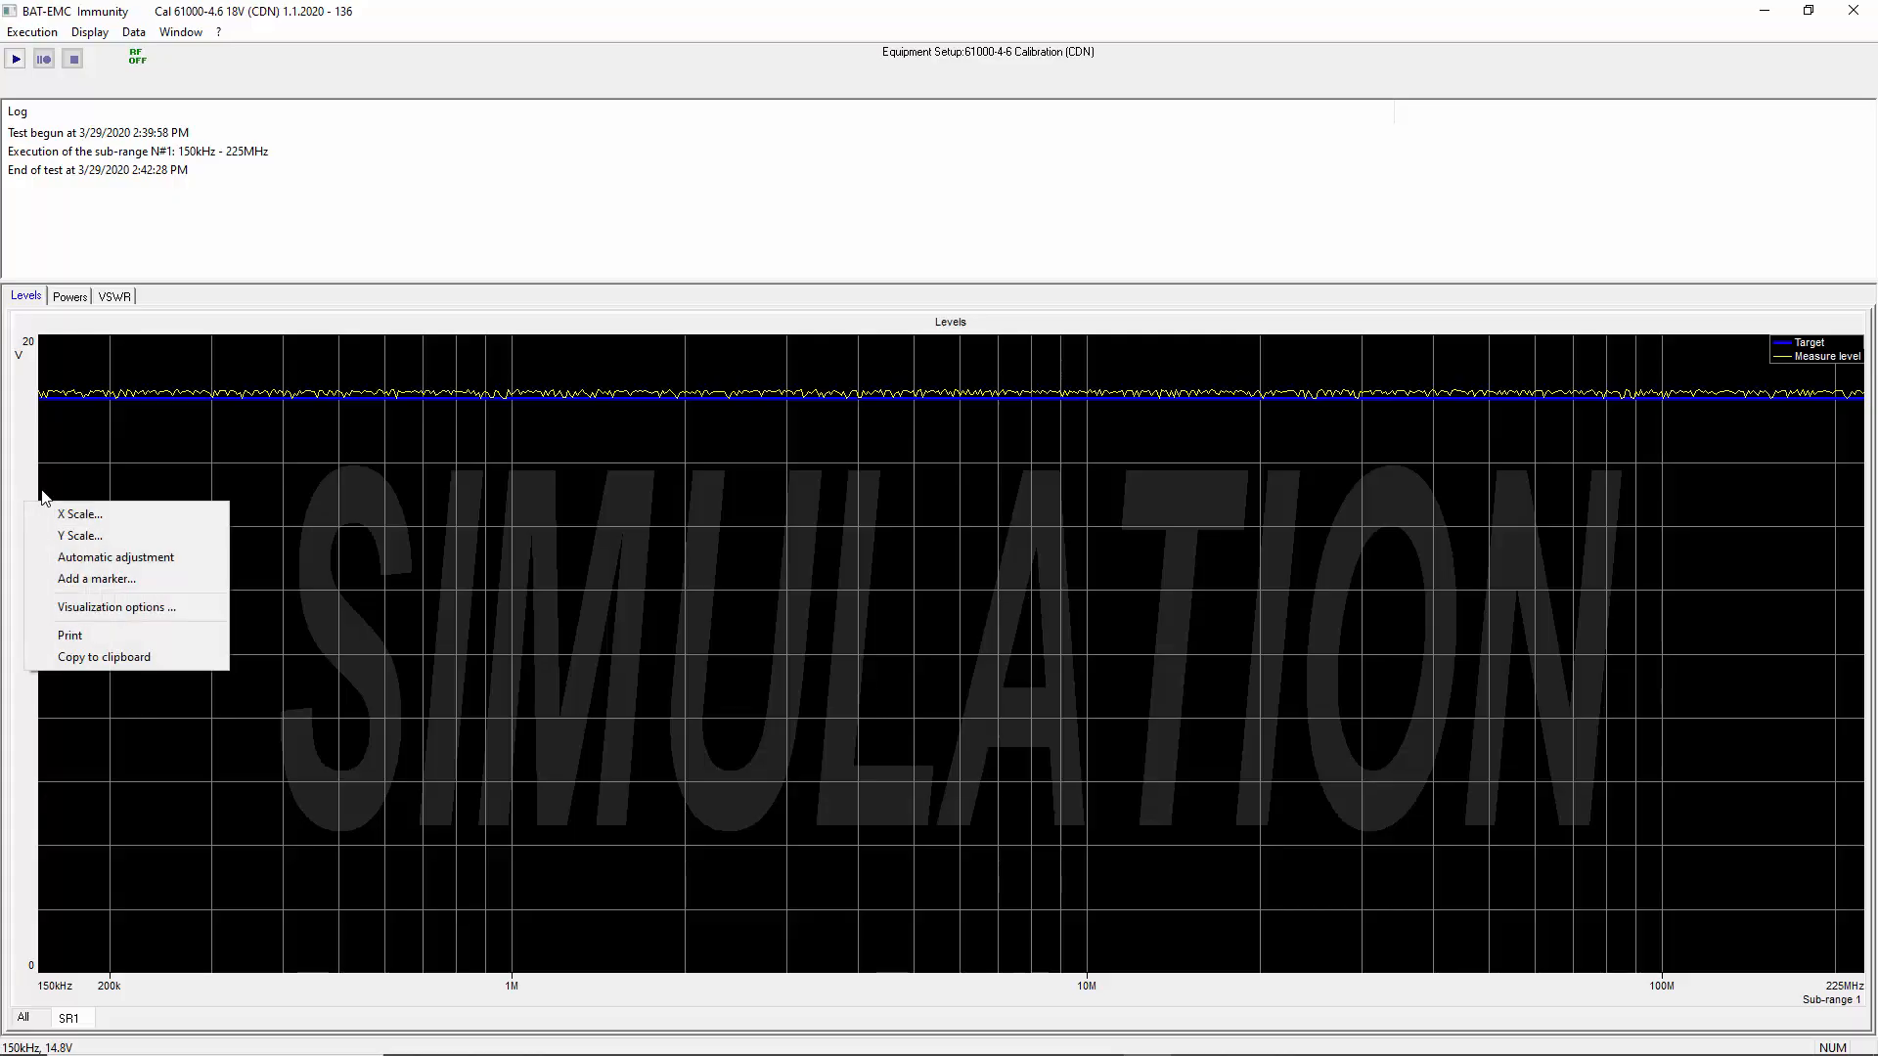
click(69, 535)
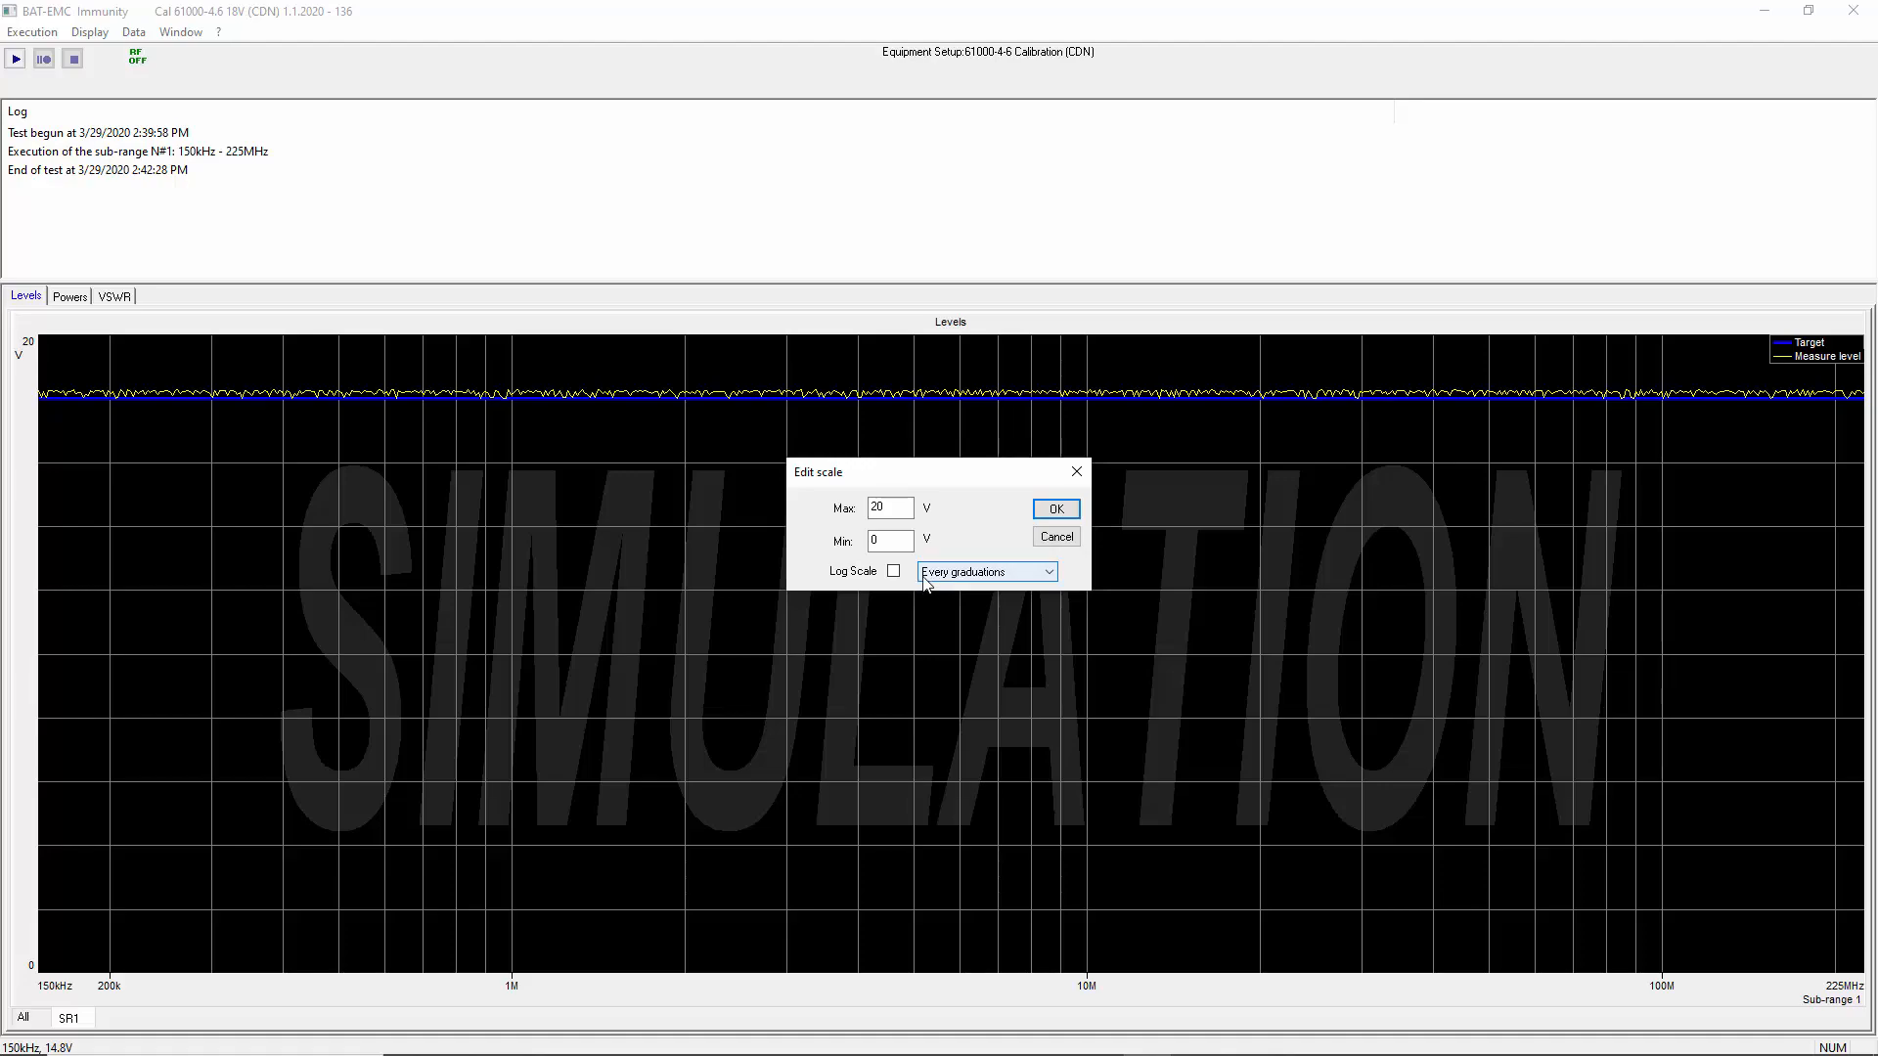
click(1038, 580)
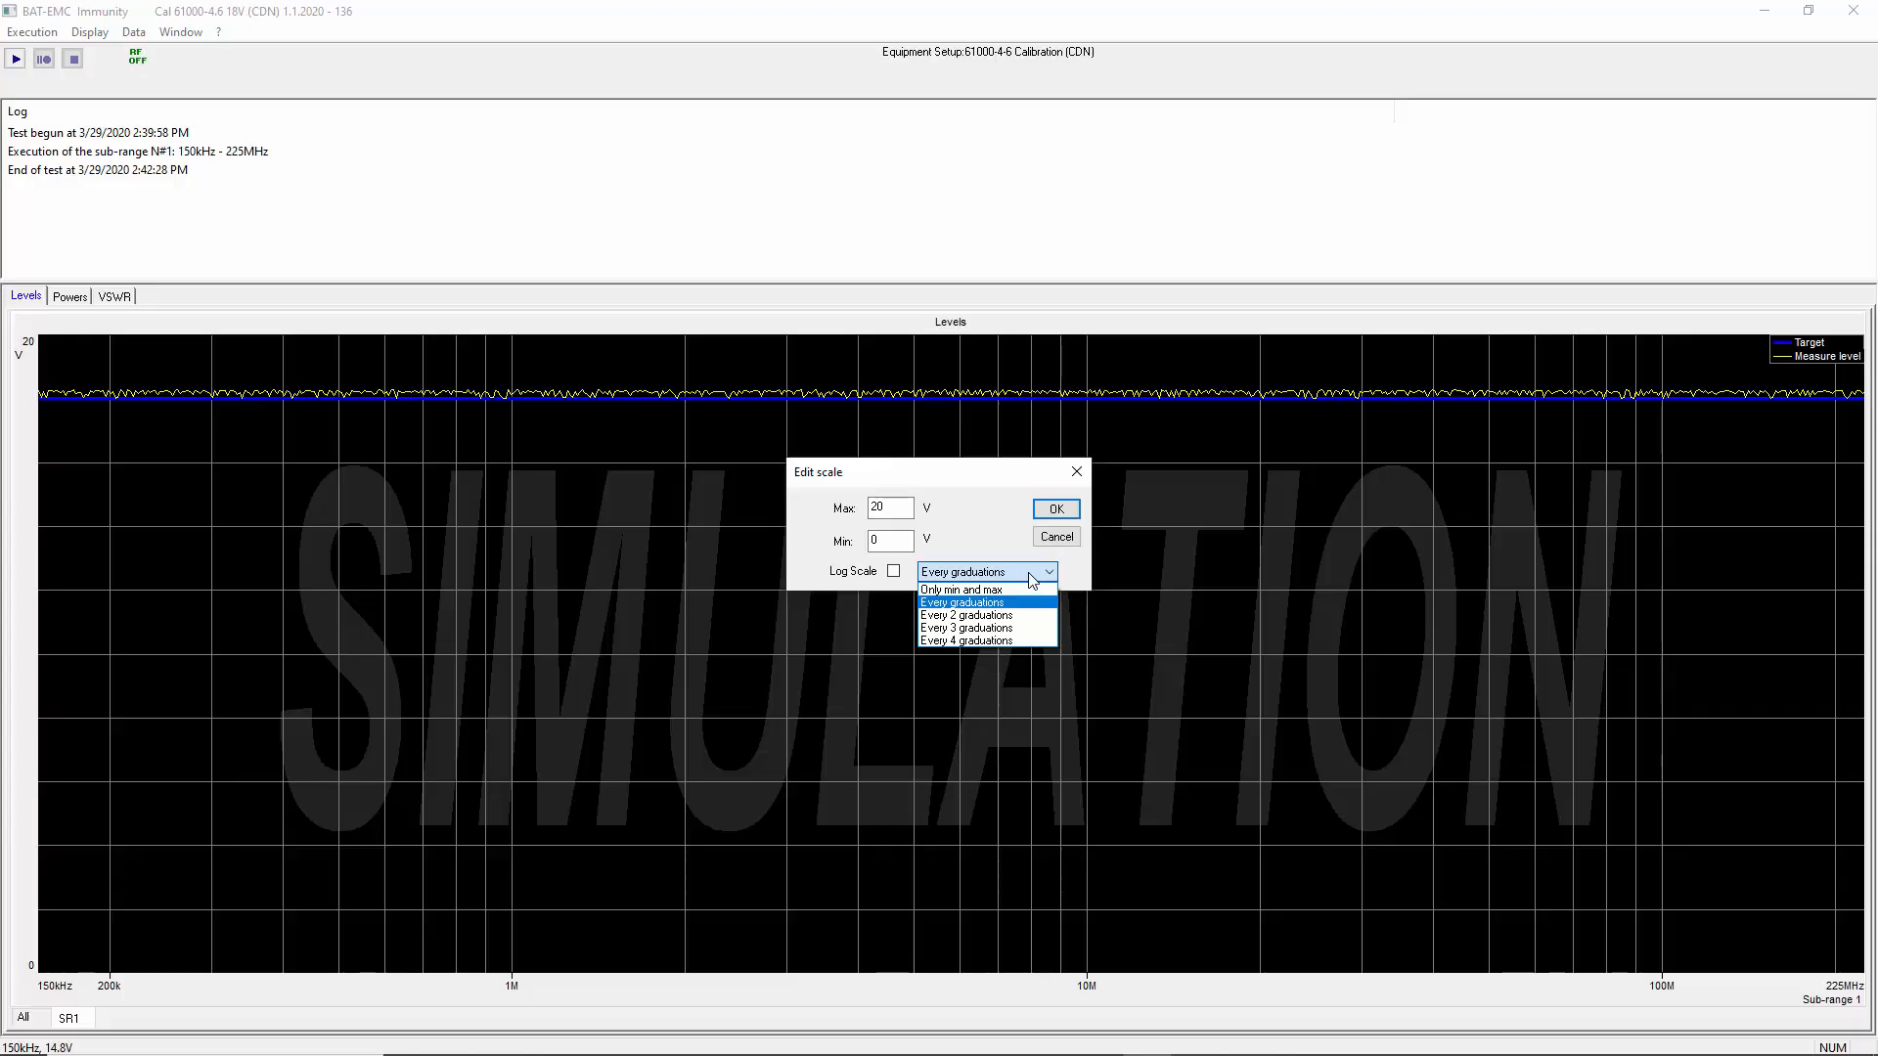
click(1054, 546)
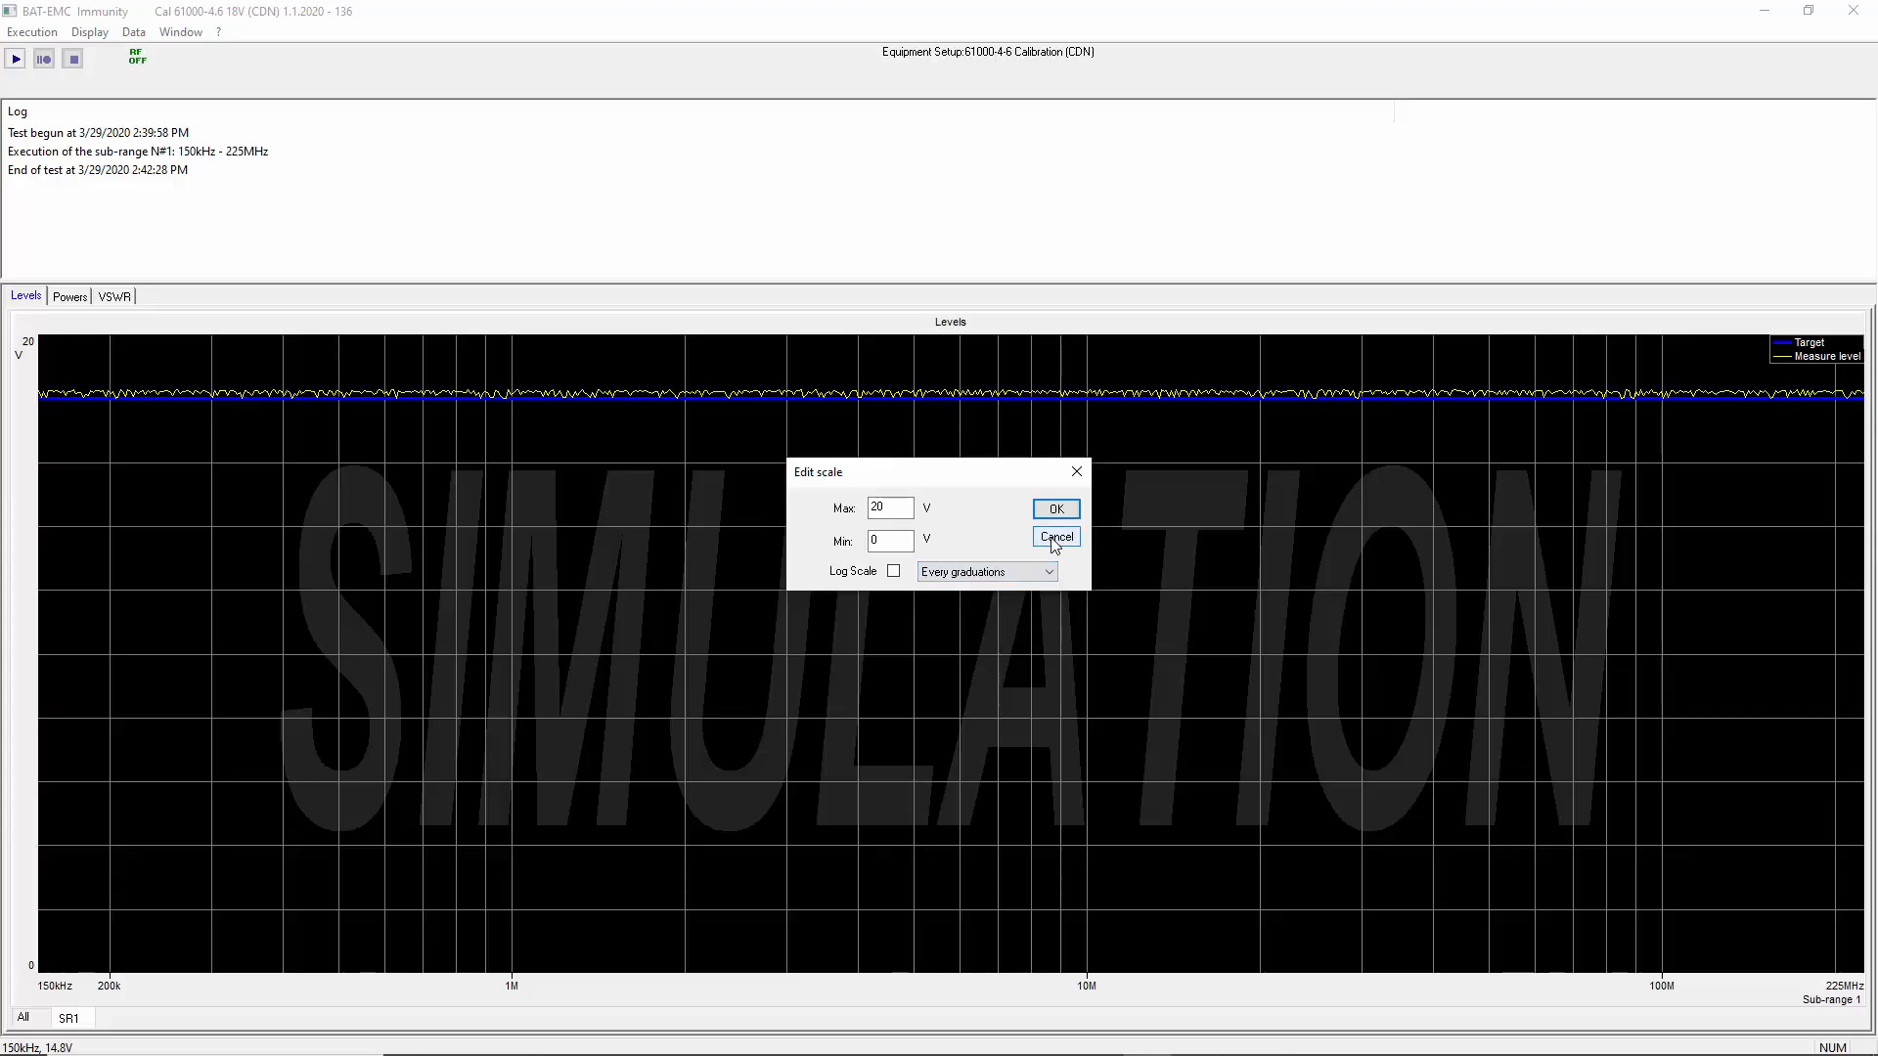
click(1053, 541)
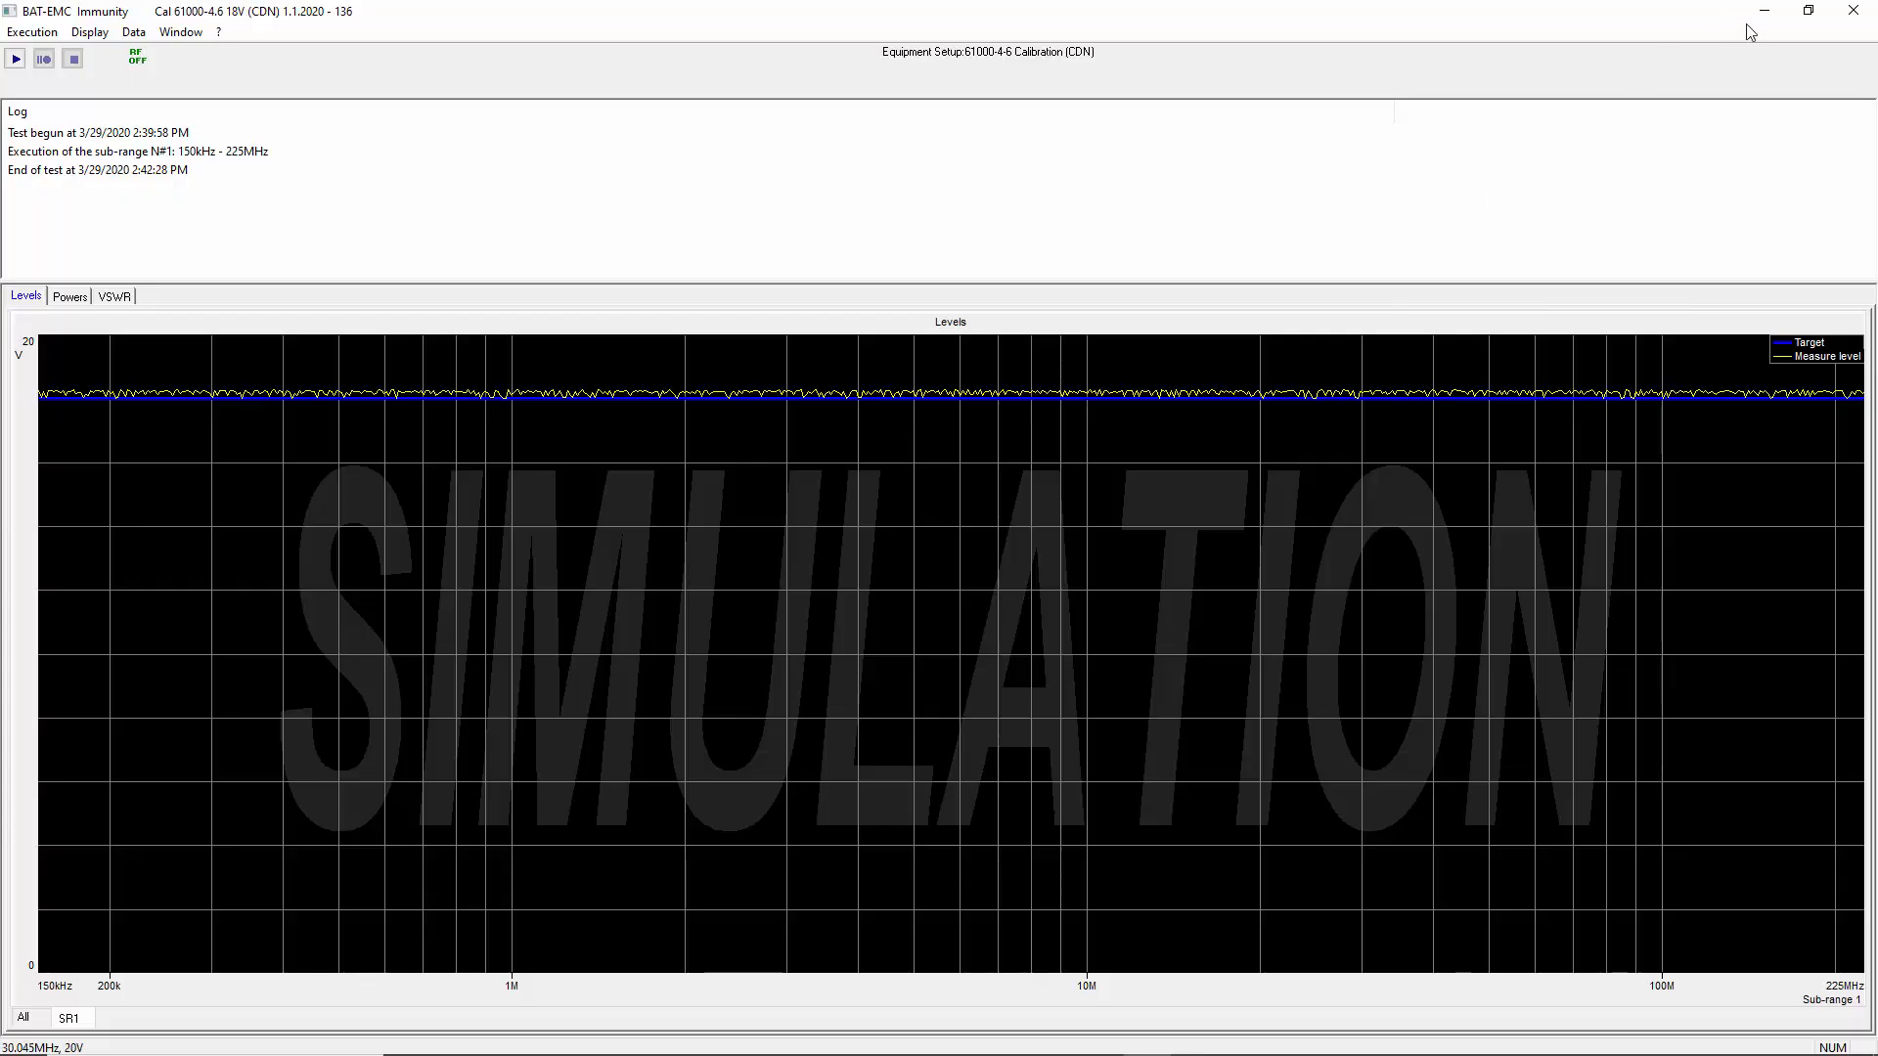
Close the calibration run by ending the test, and open the new project's test tree
click(1857, 19)
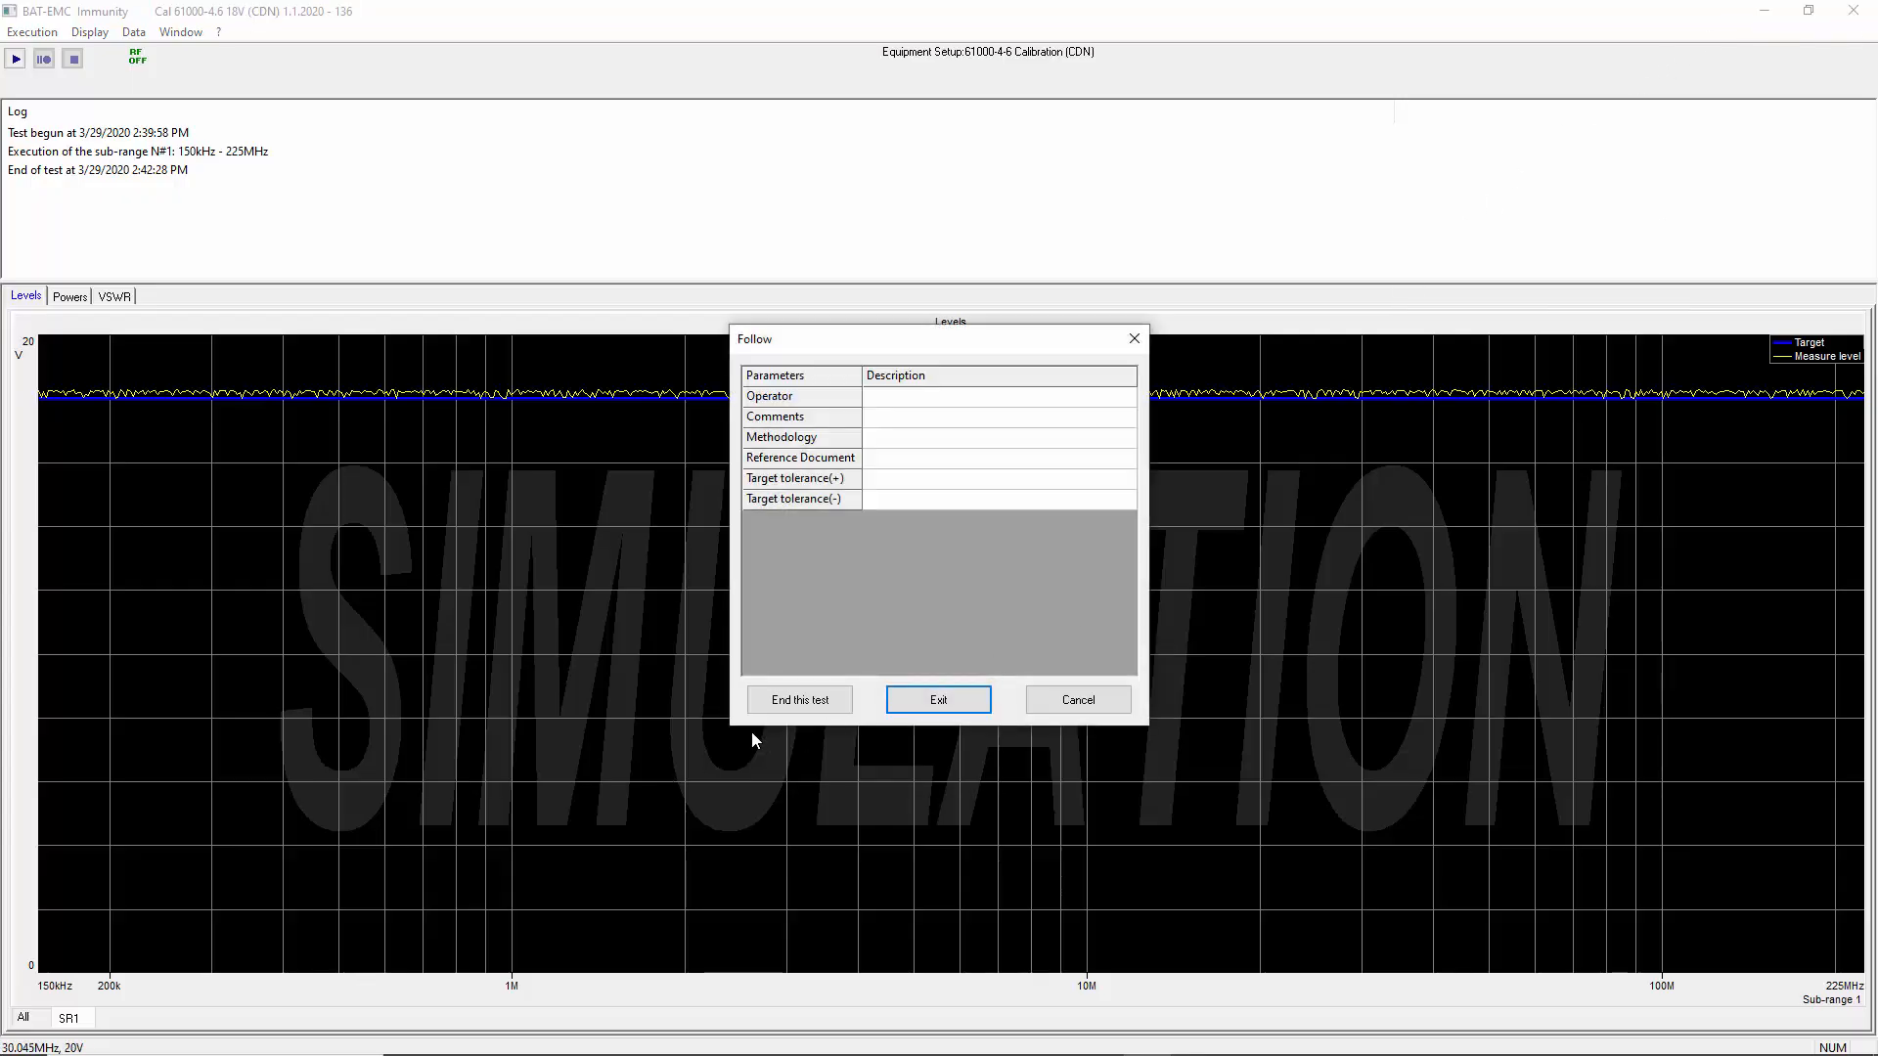
click(793, 694)
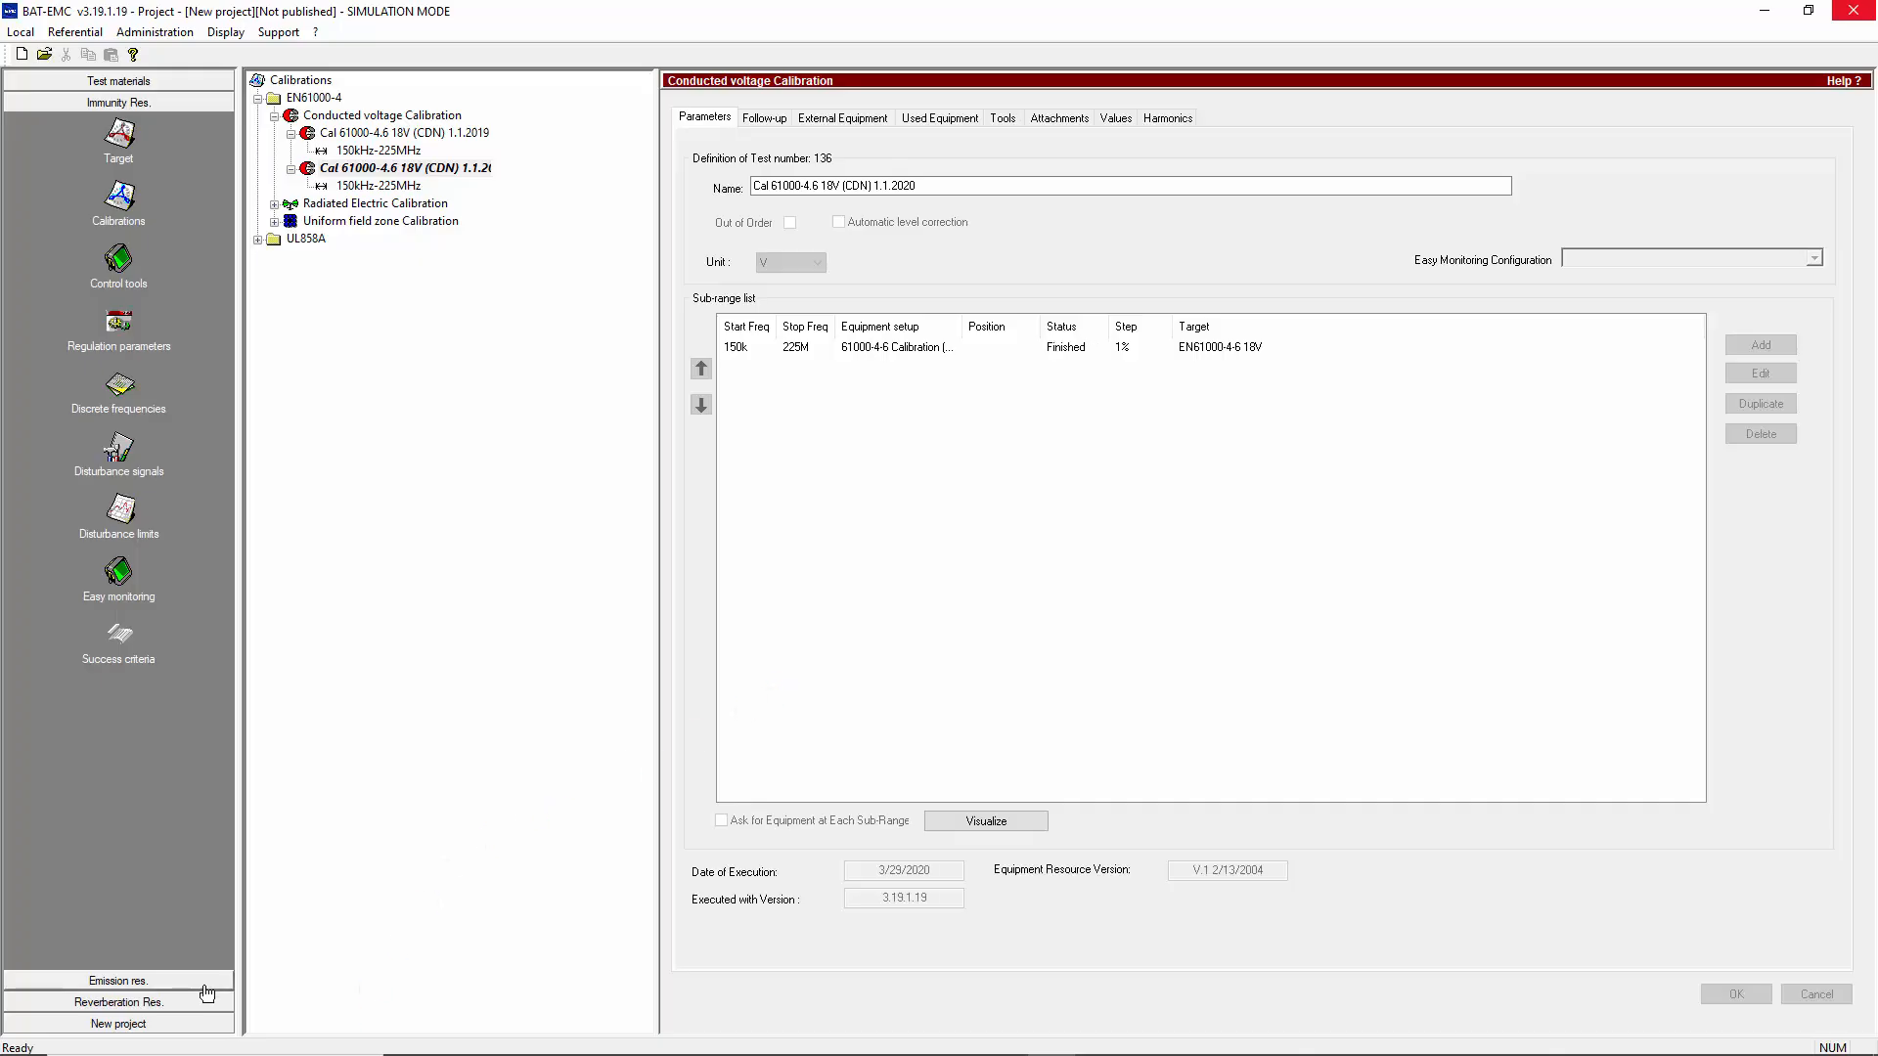
click(204, 1025)
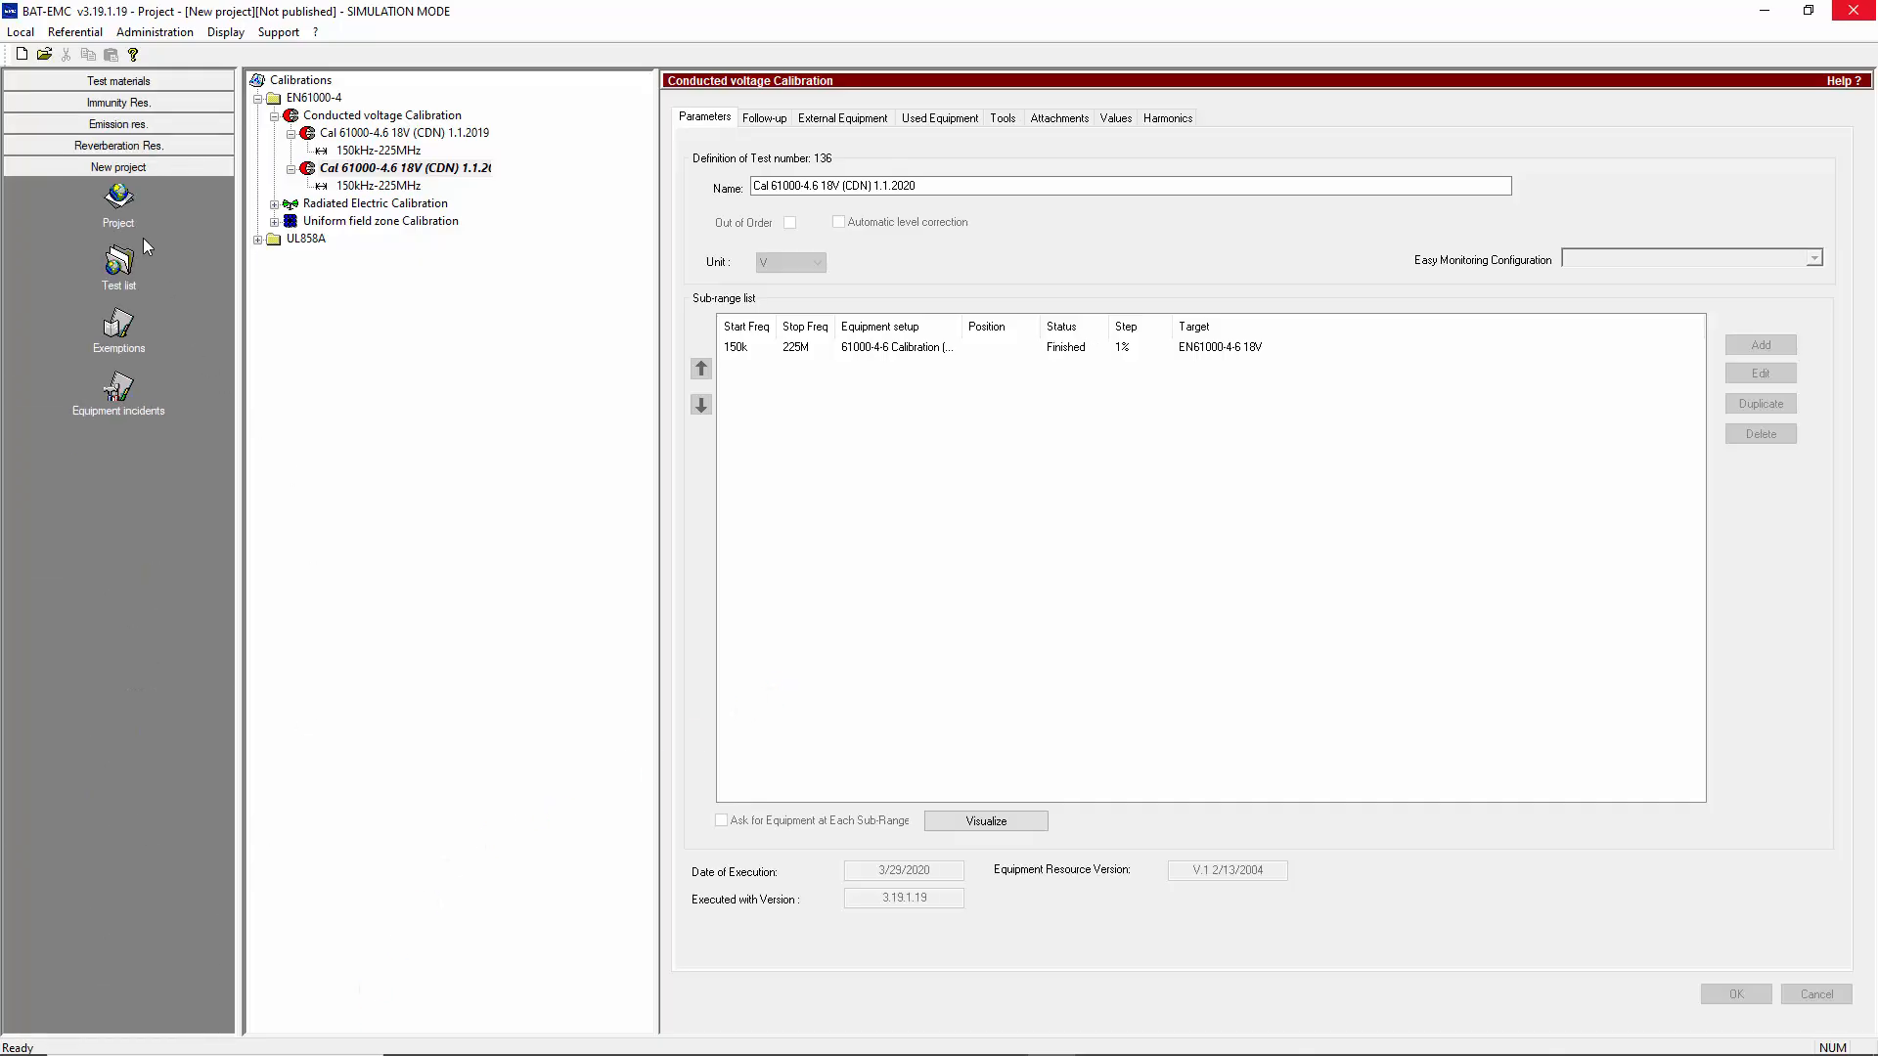
click(110, 191)
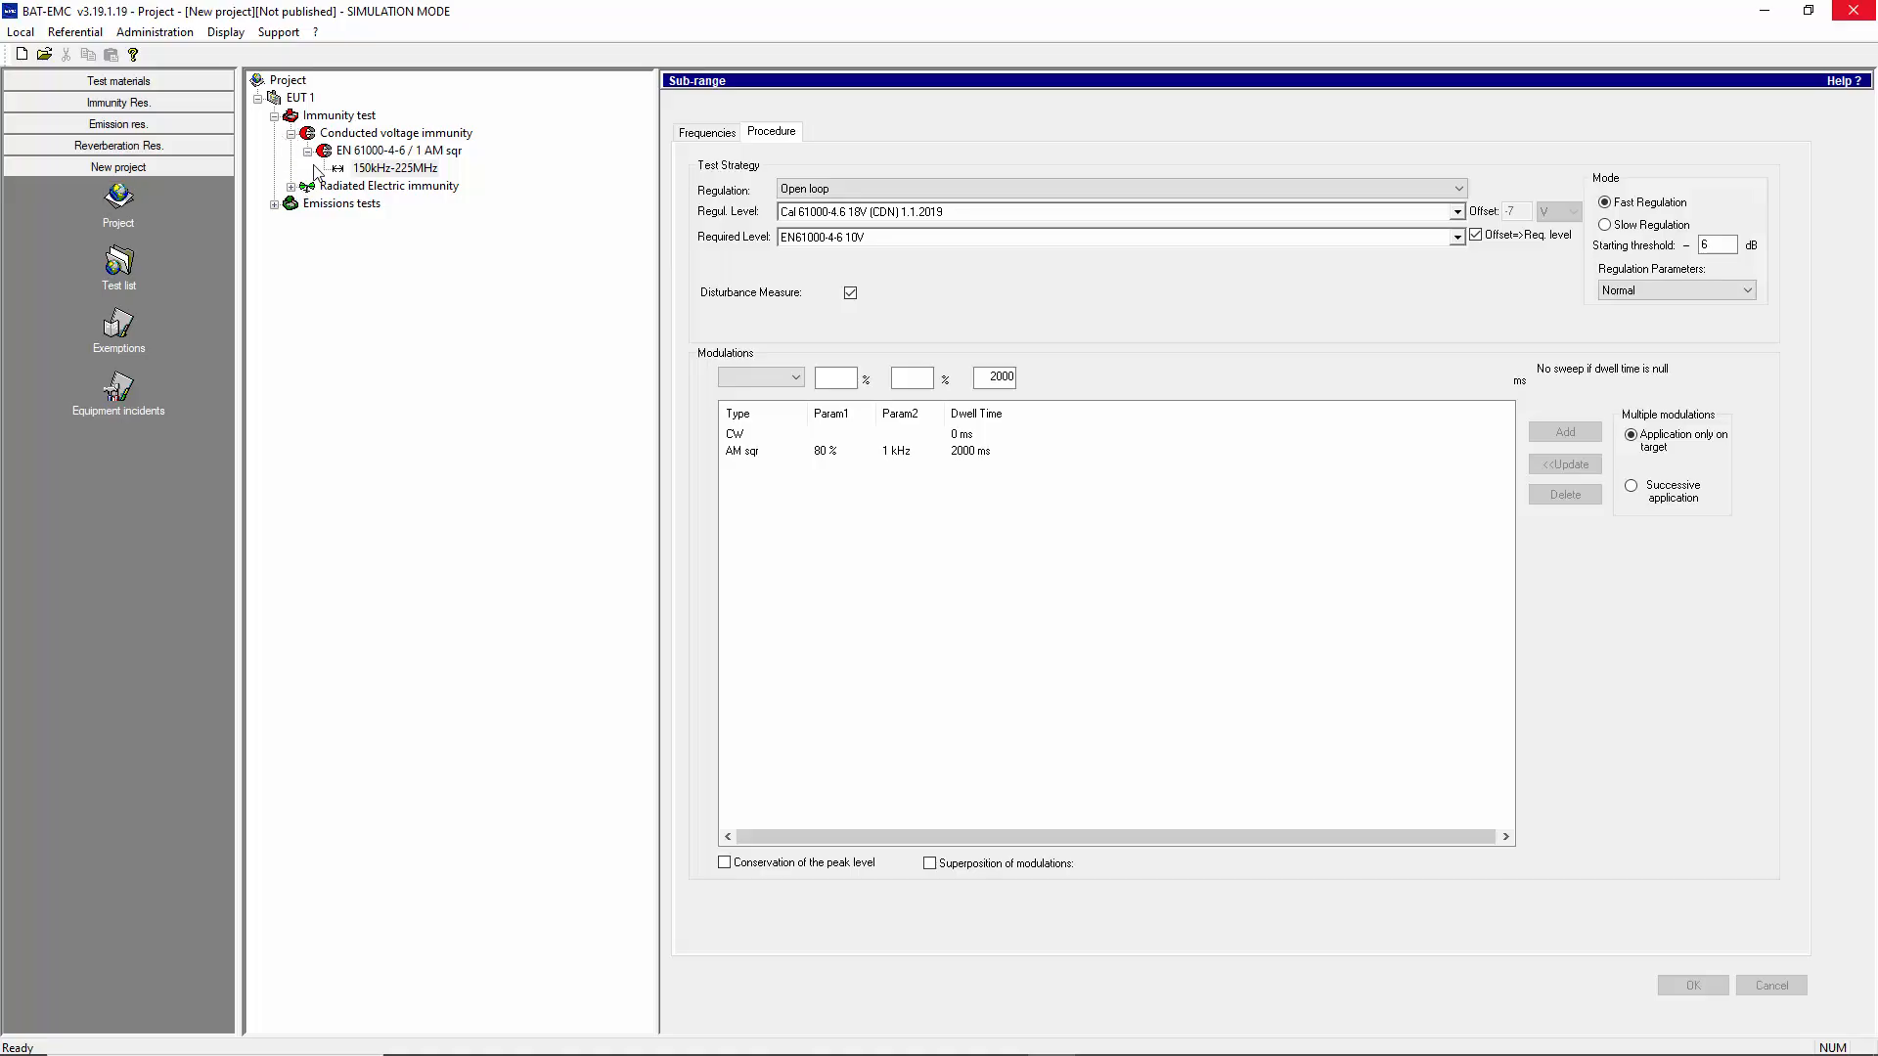
Expand the radiated electric immunity examples and the conducted and radiated emissions tests in the project tree
click(290, 186)
click(307, 203)
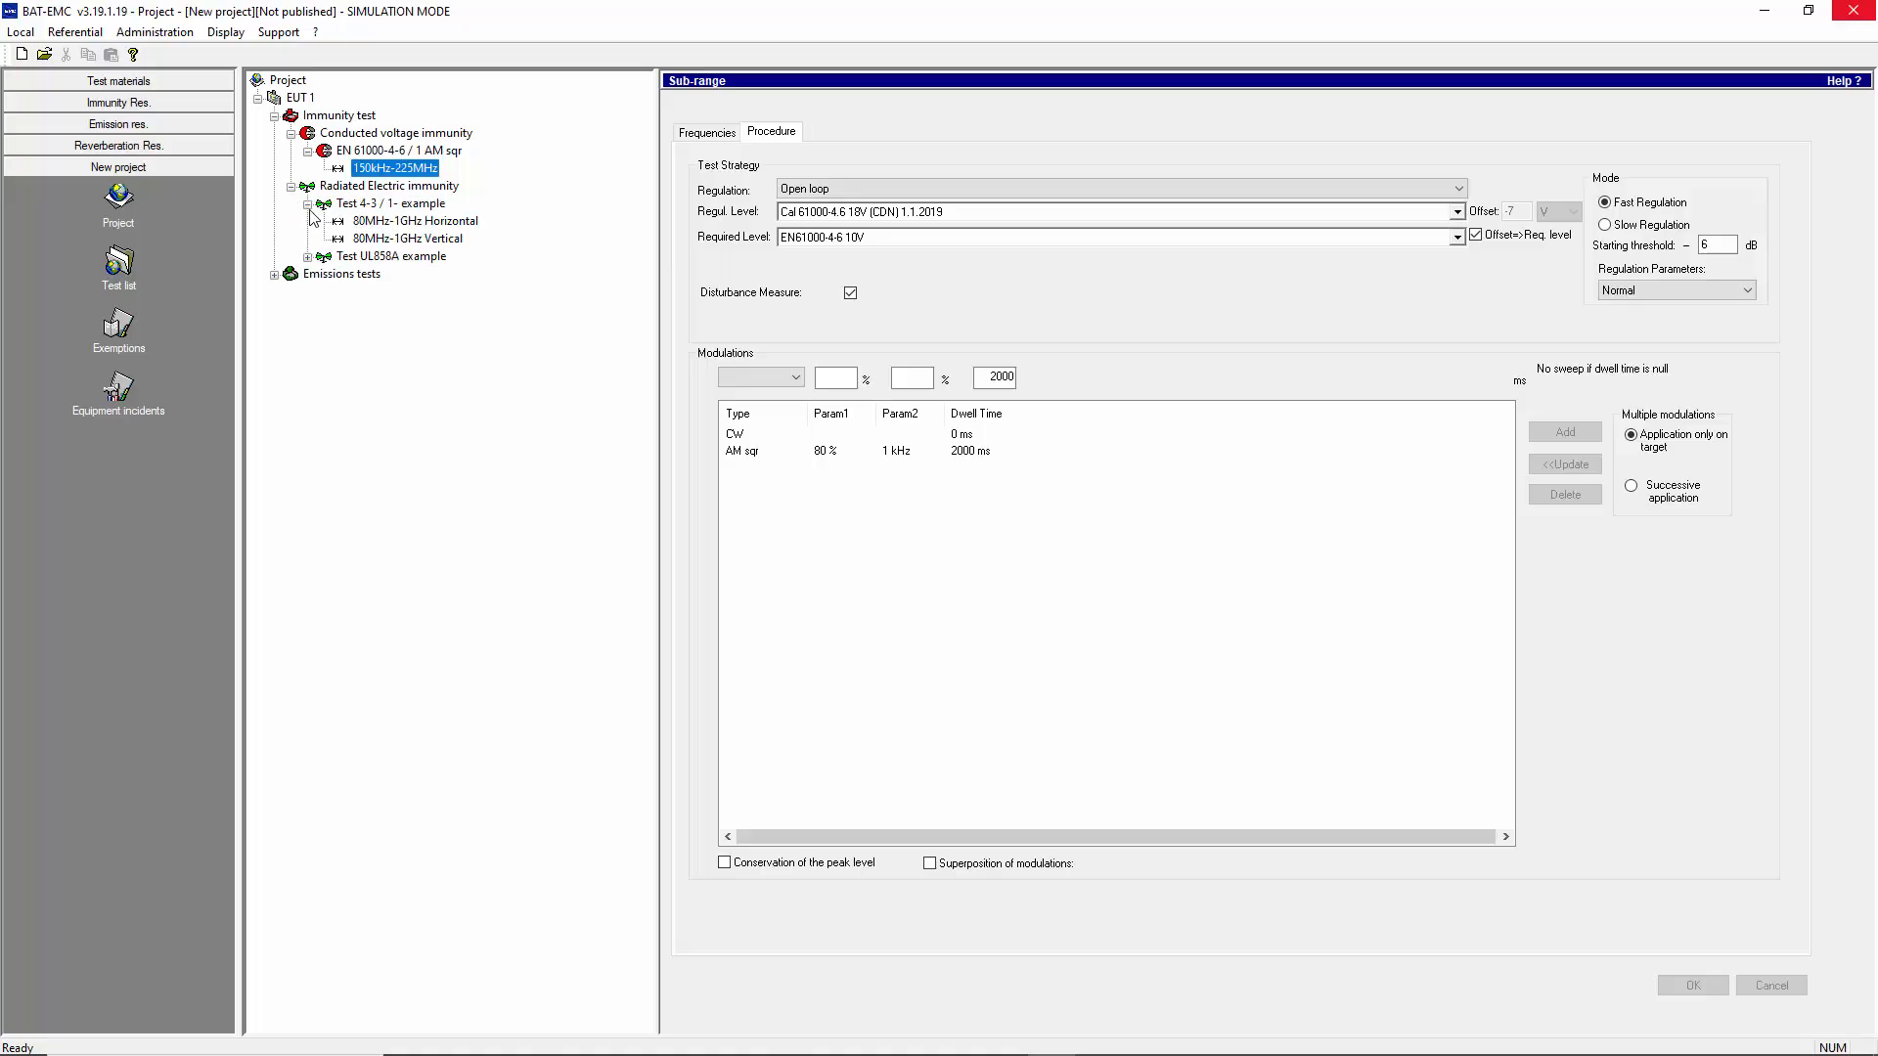
click(307, 258)
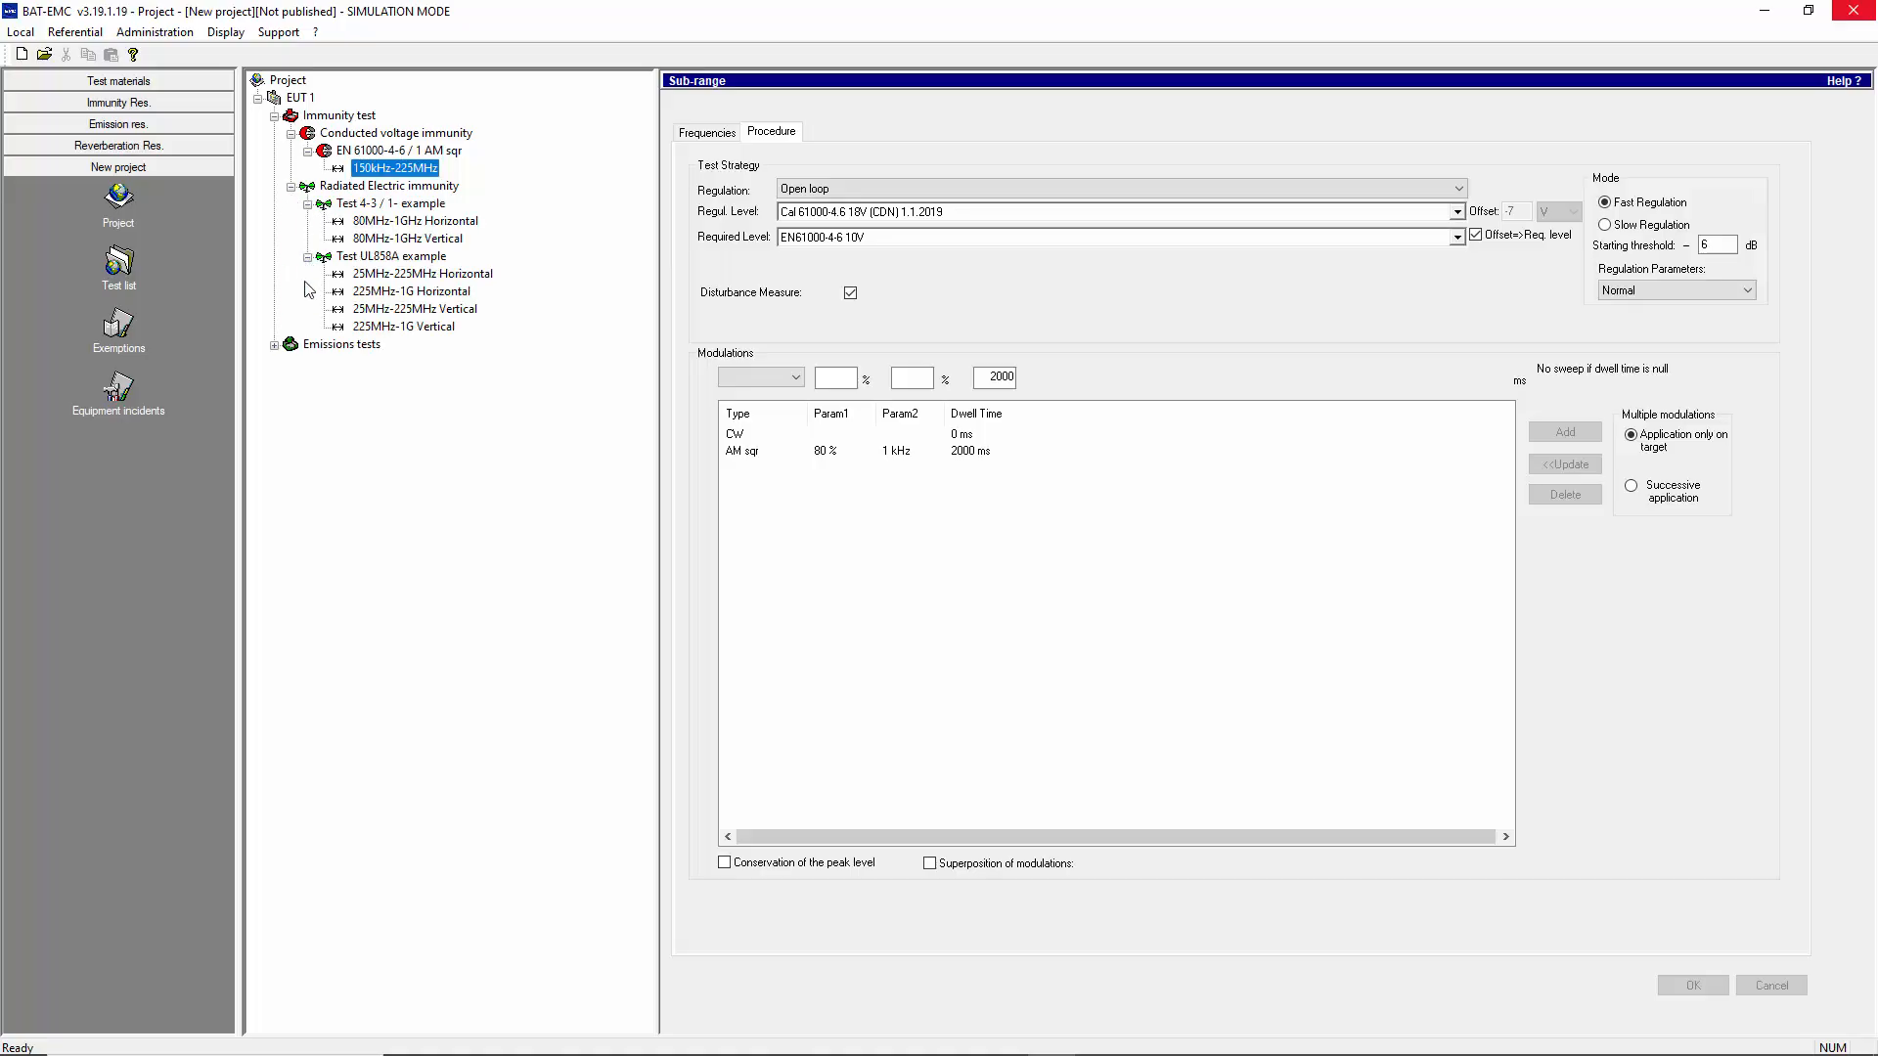
click(275, 345)
click(291, 363)
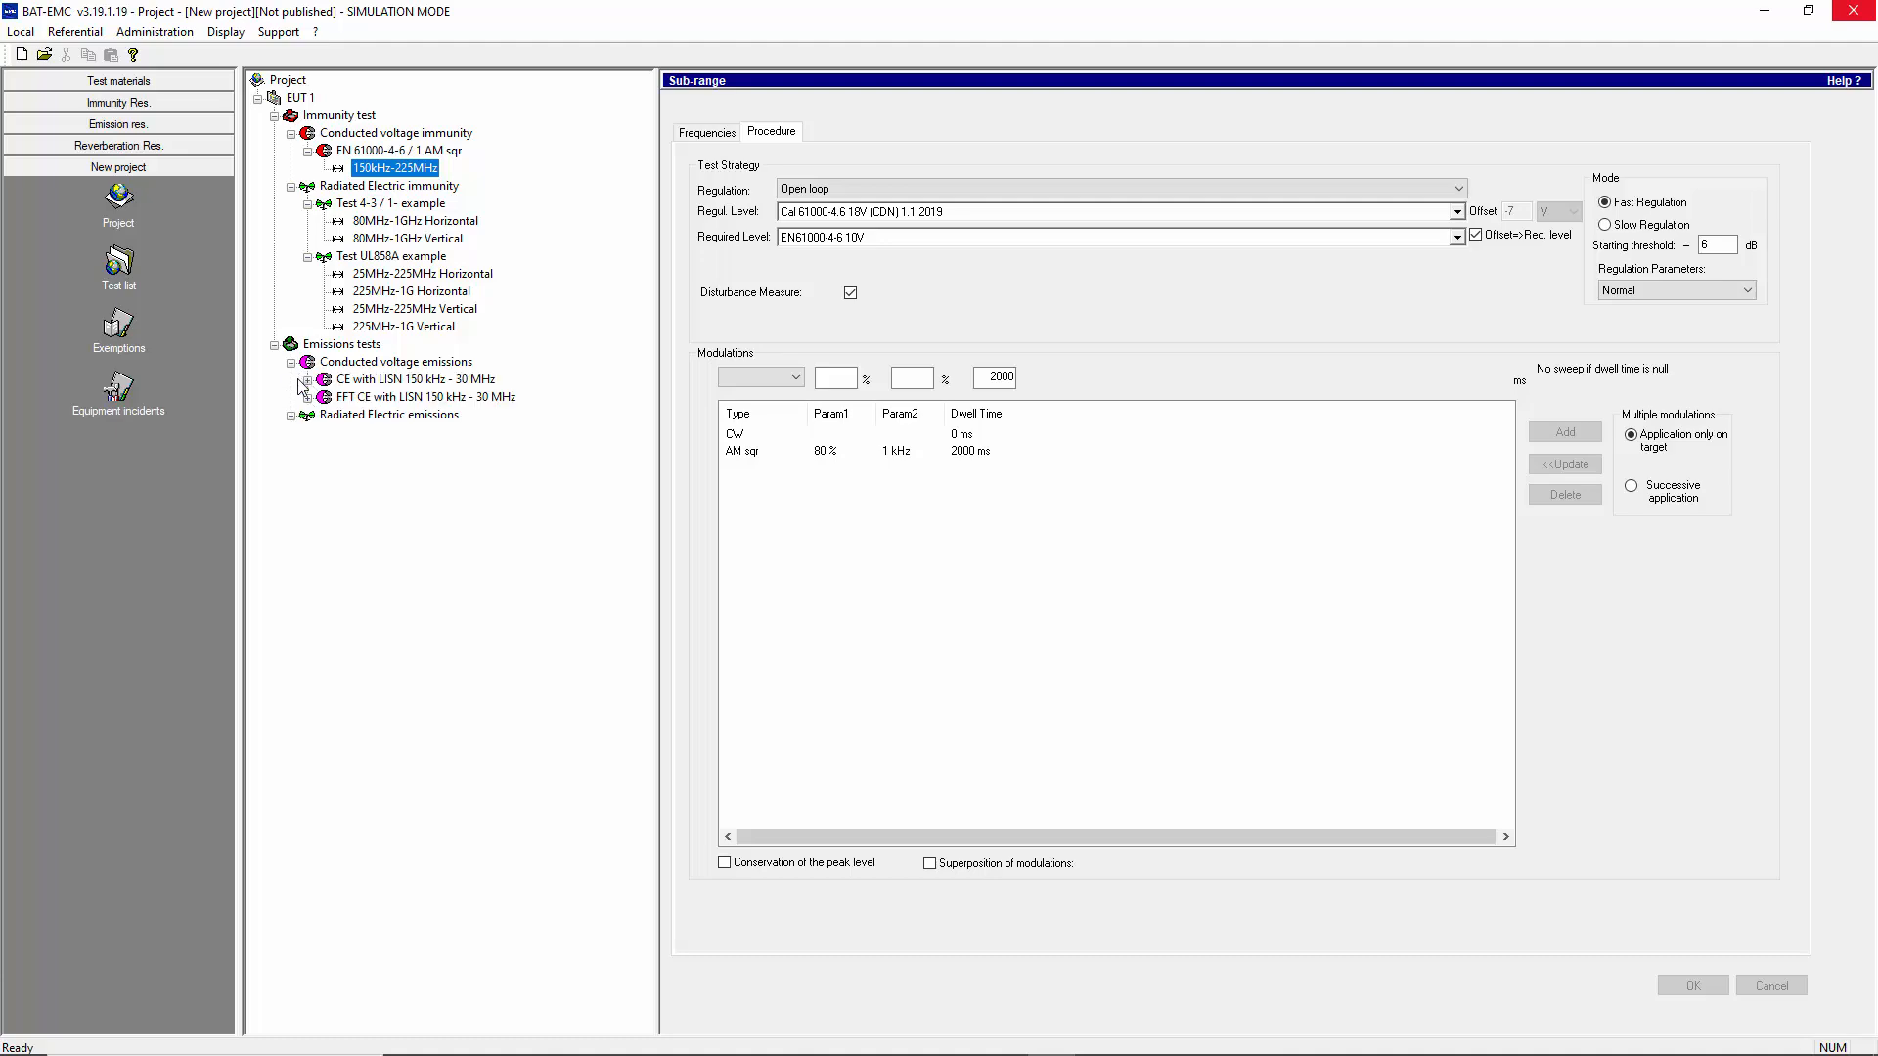
click(292, 415)
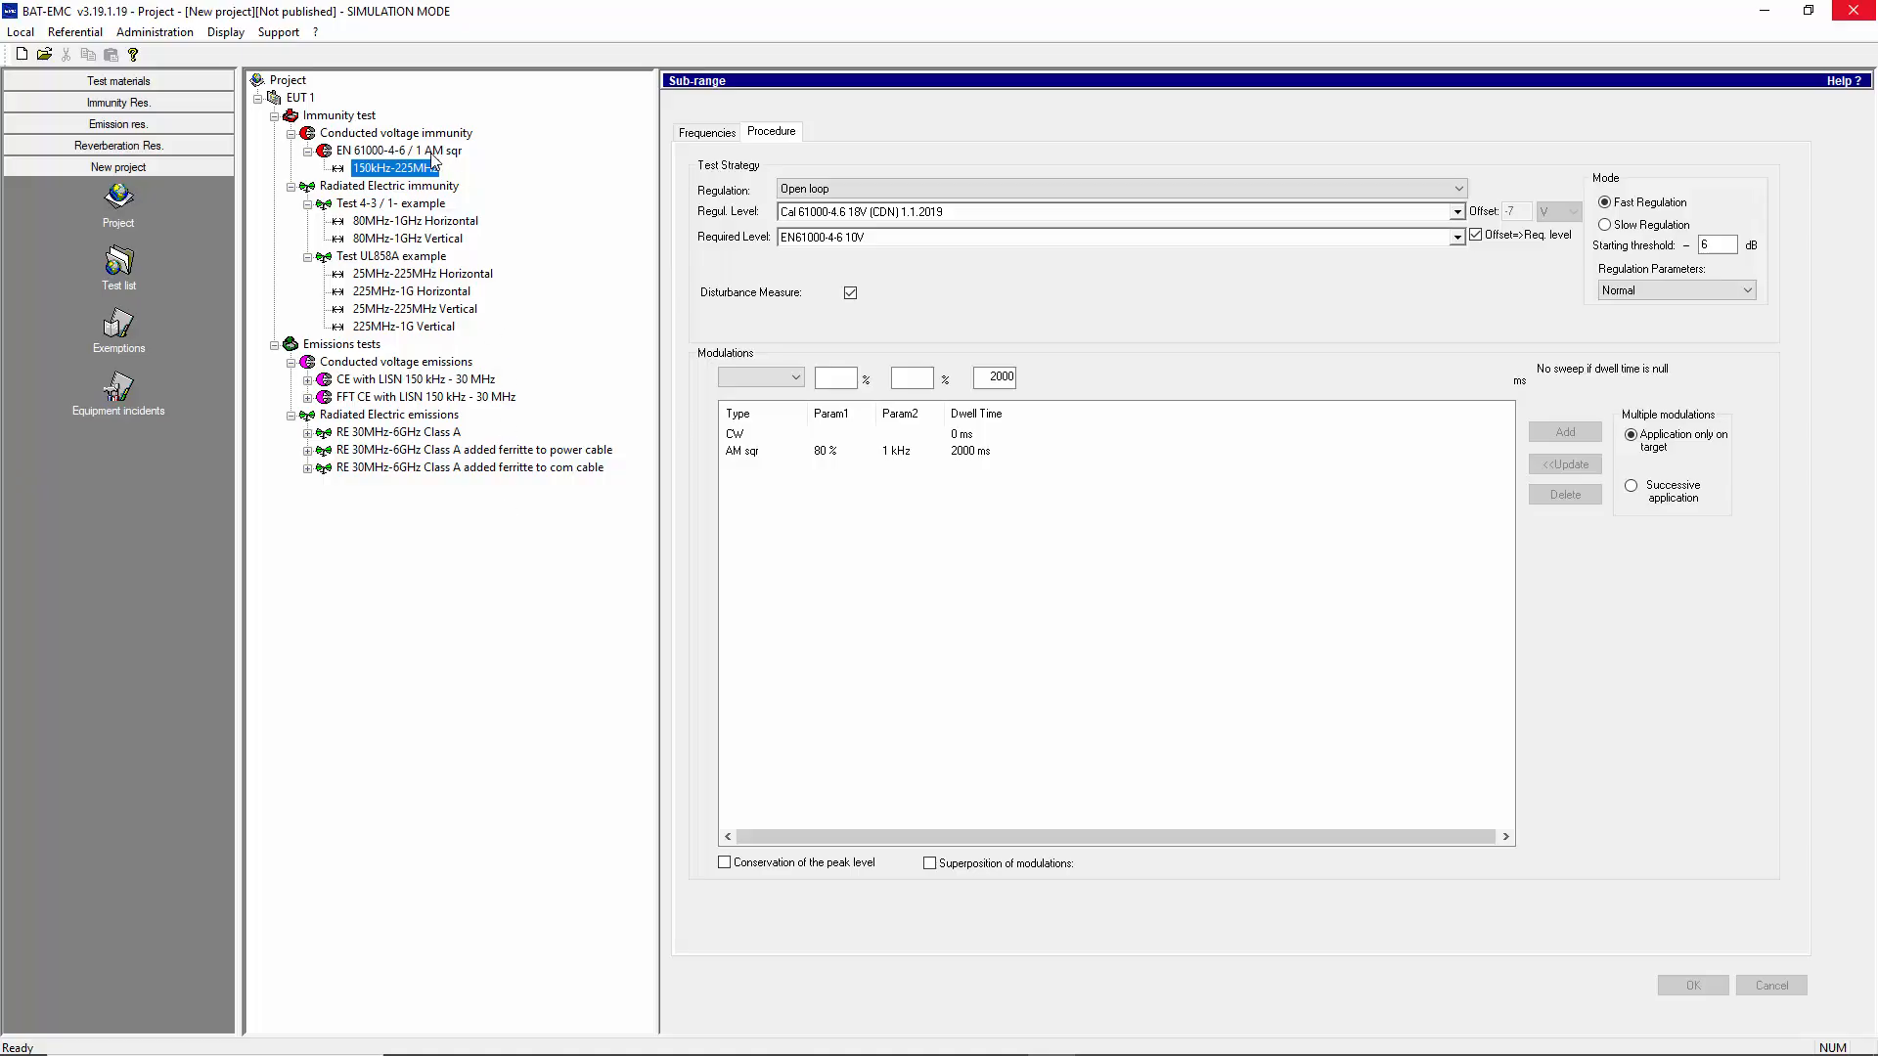
Check the frequency settings and equipment setup choices of the EN 61000-4-6 / 1 AM sqr test's 150kHz-225MHz sub-range
click(693, 143)
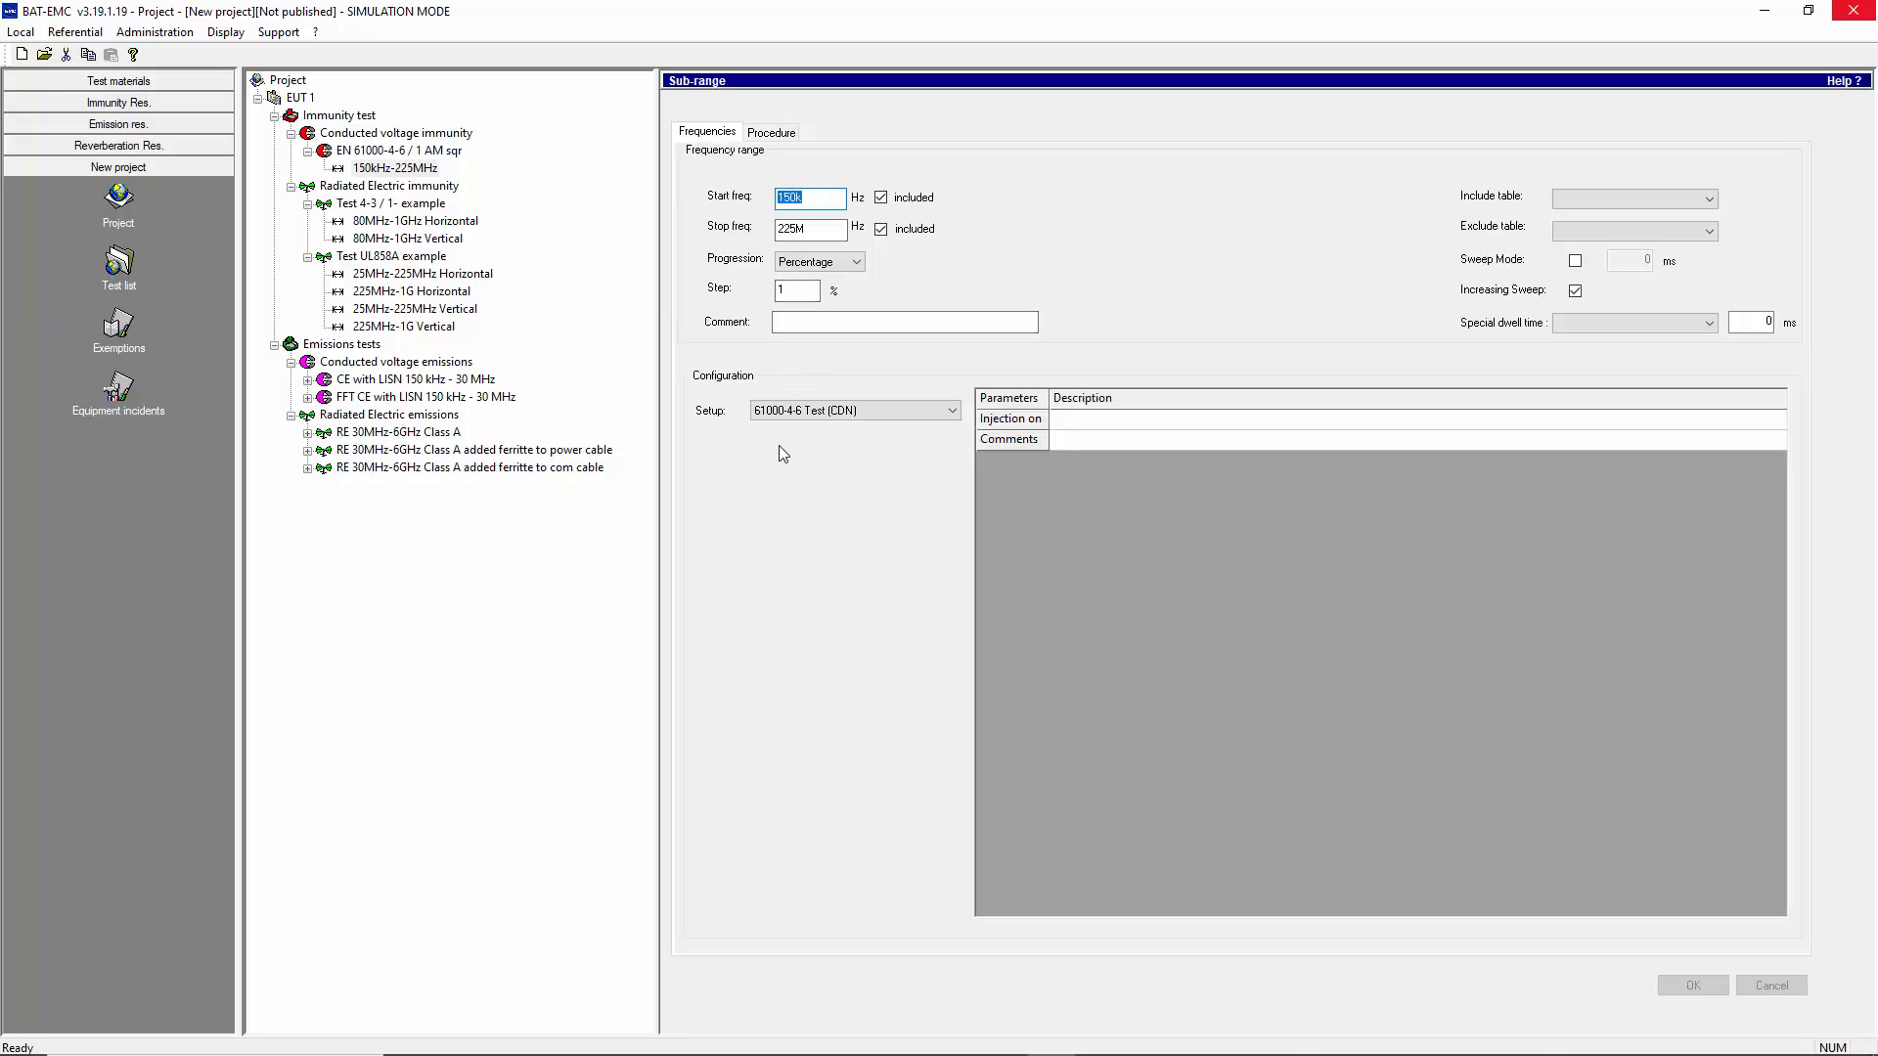
click(843, 412)
click(847, 412)
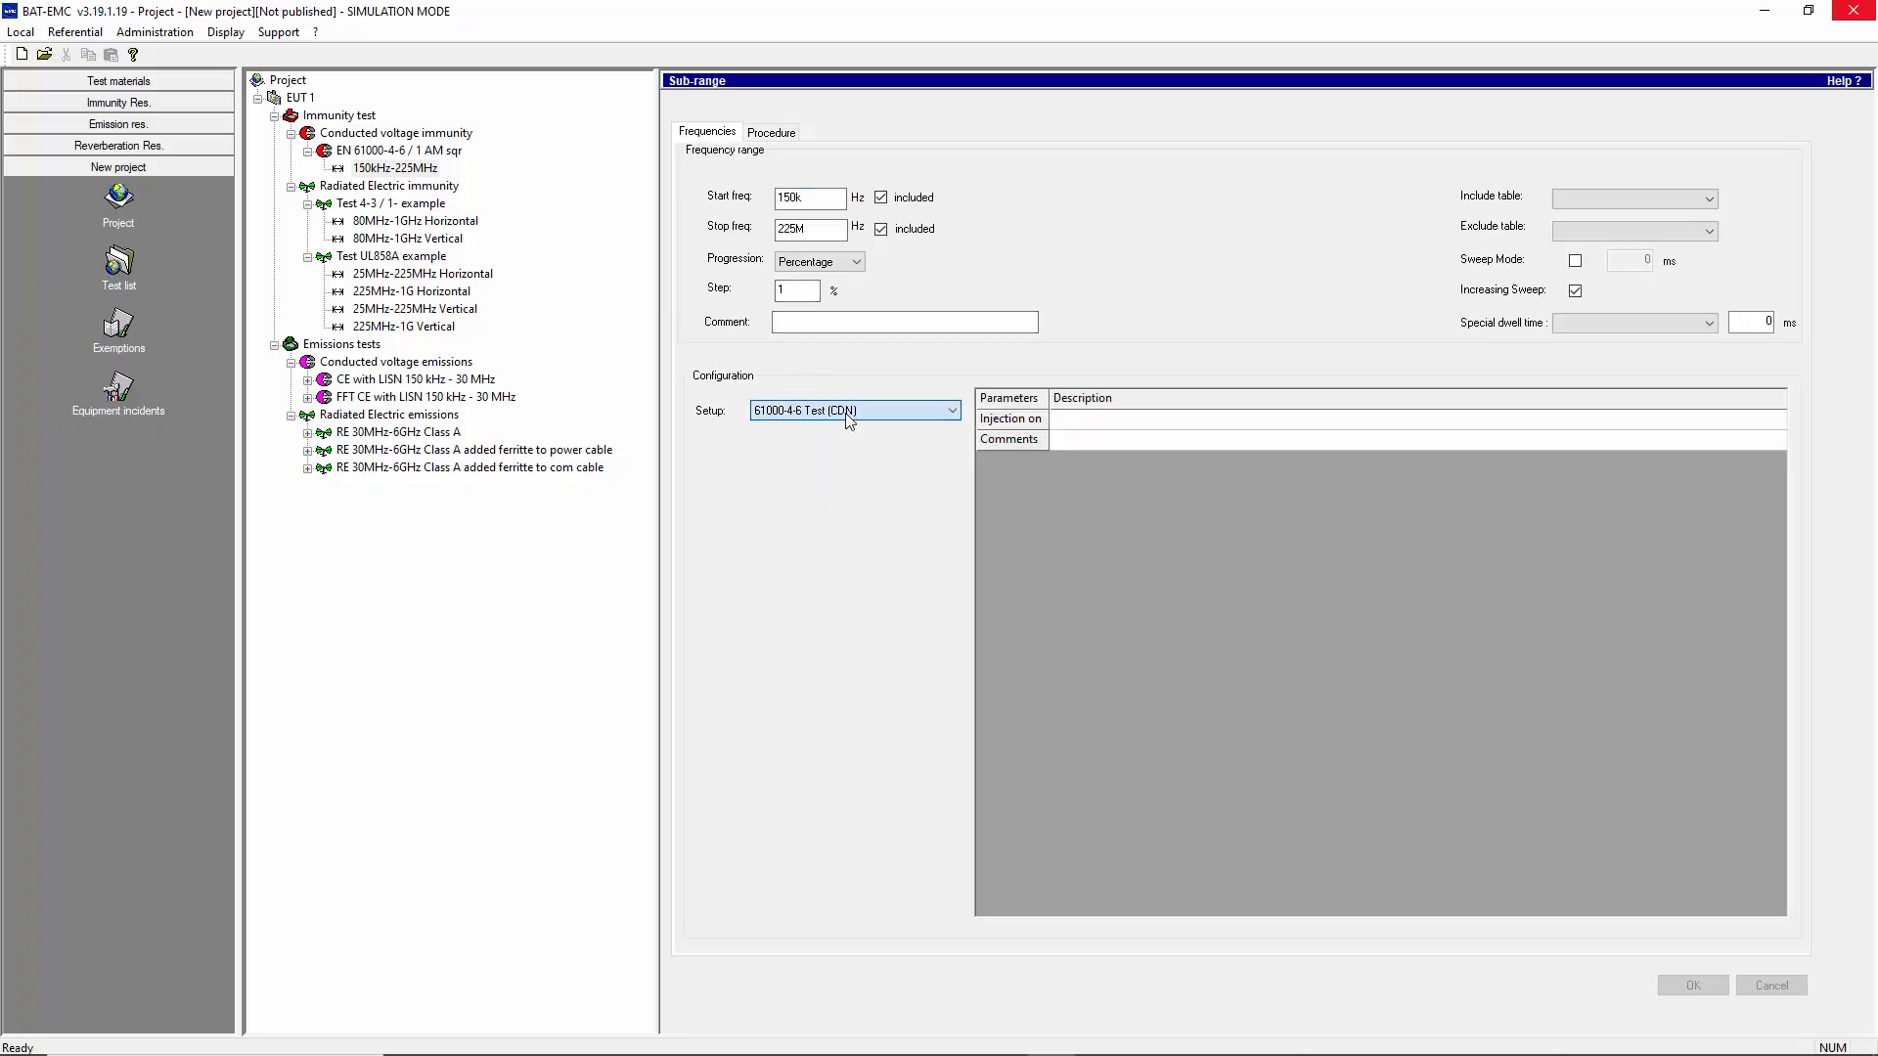
Set the sub-range's regulation level to Cal 61000-4.6 18V (CDN) 1.1.2020, and check the available required levels
click(778, 134)
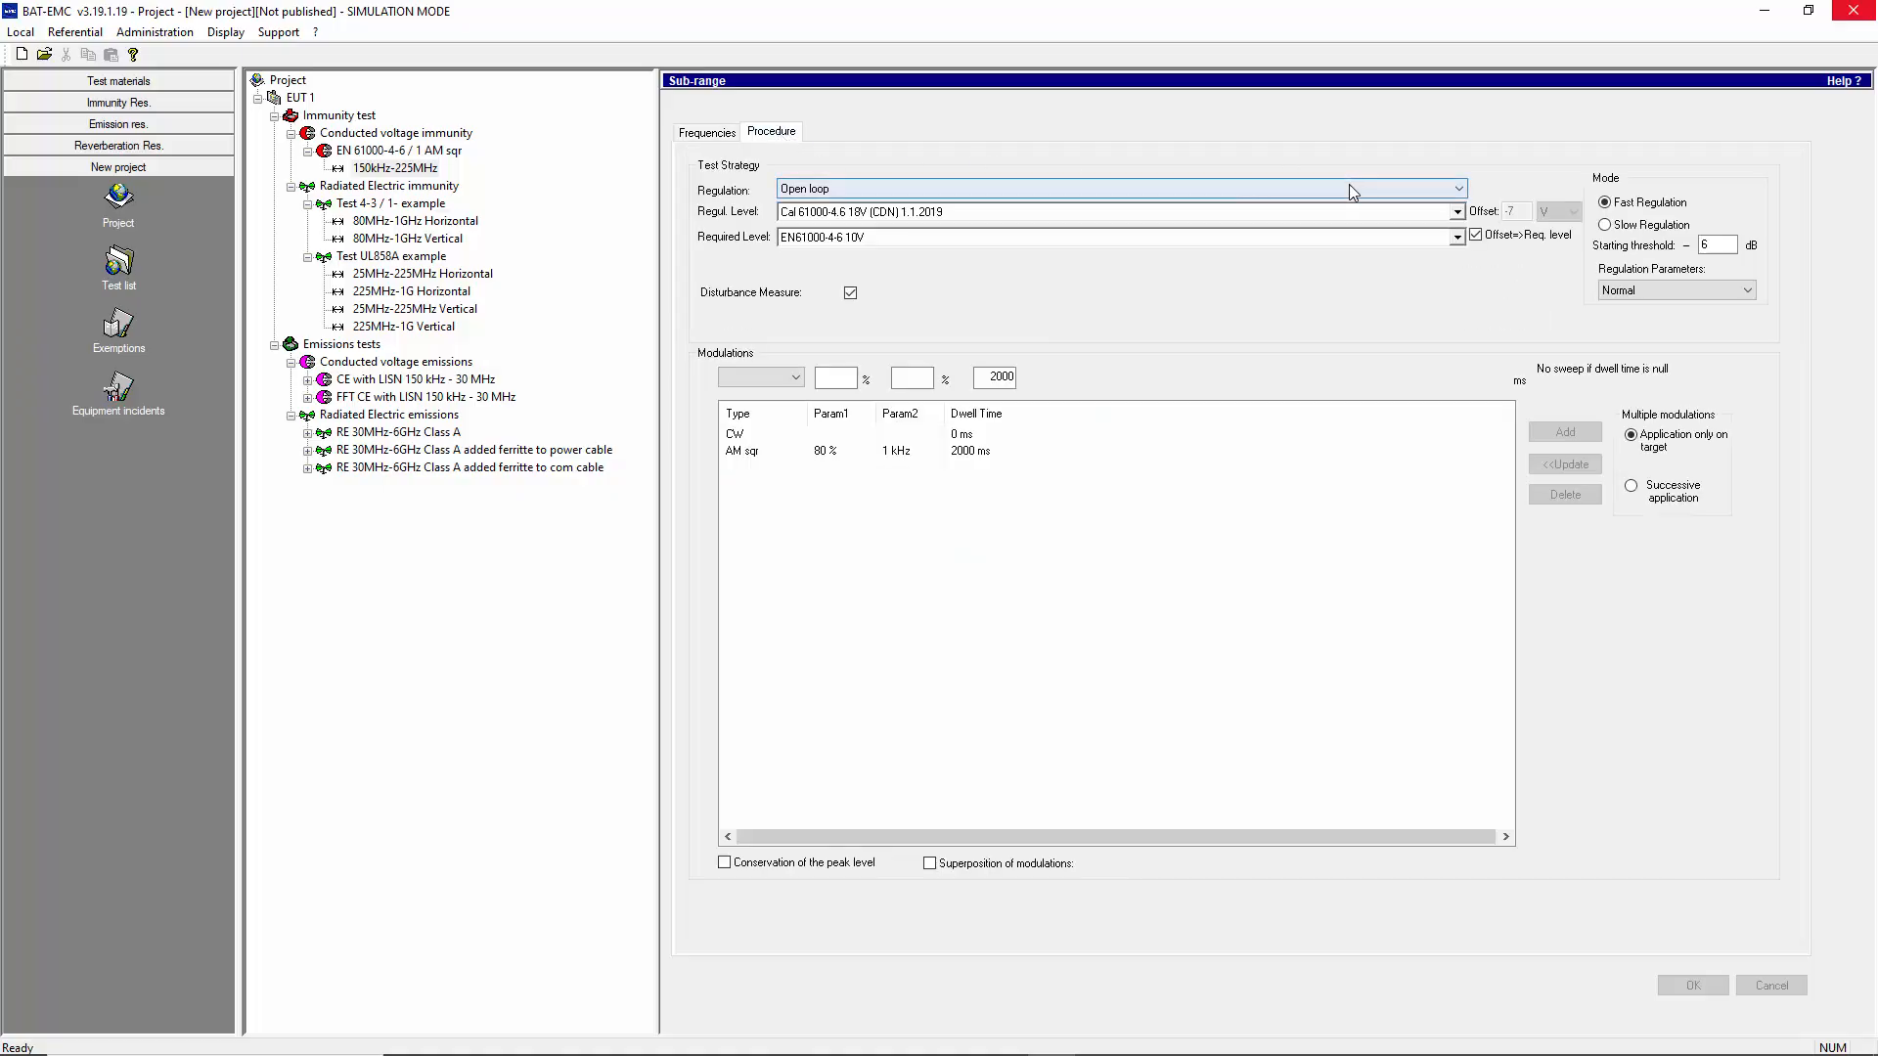
click(1457, 212)
click(1457, 212)
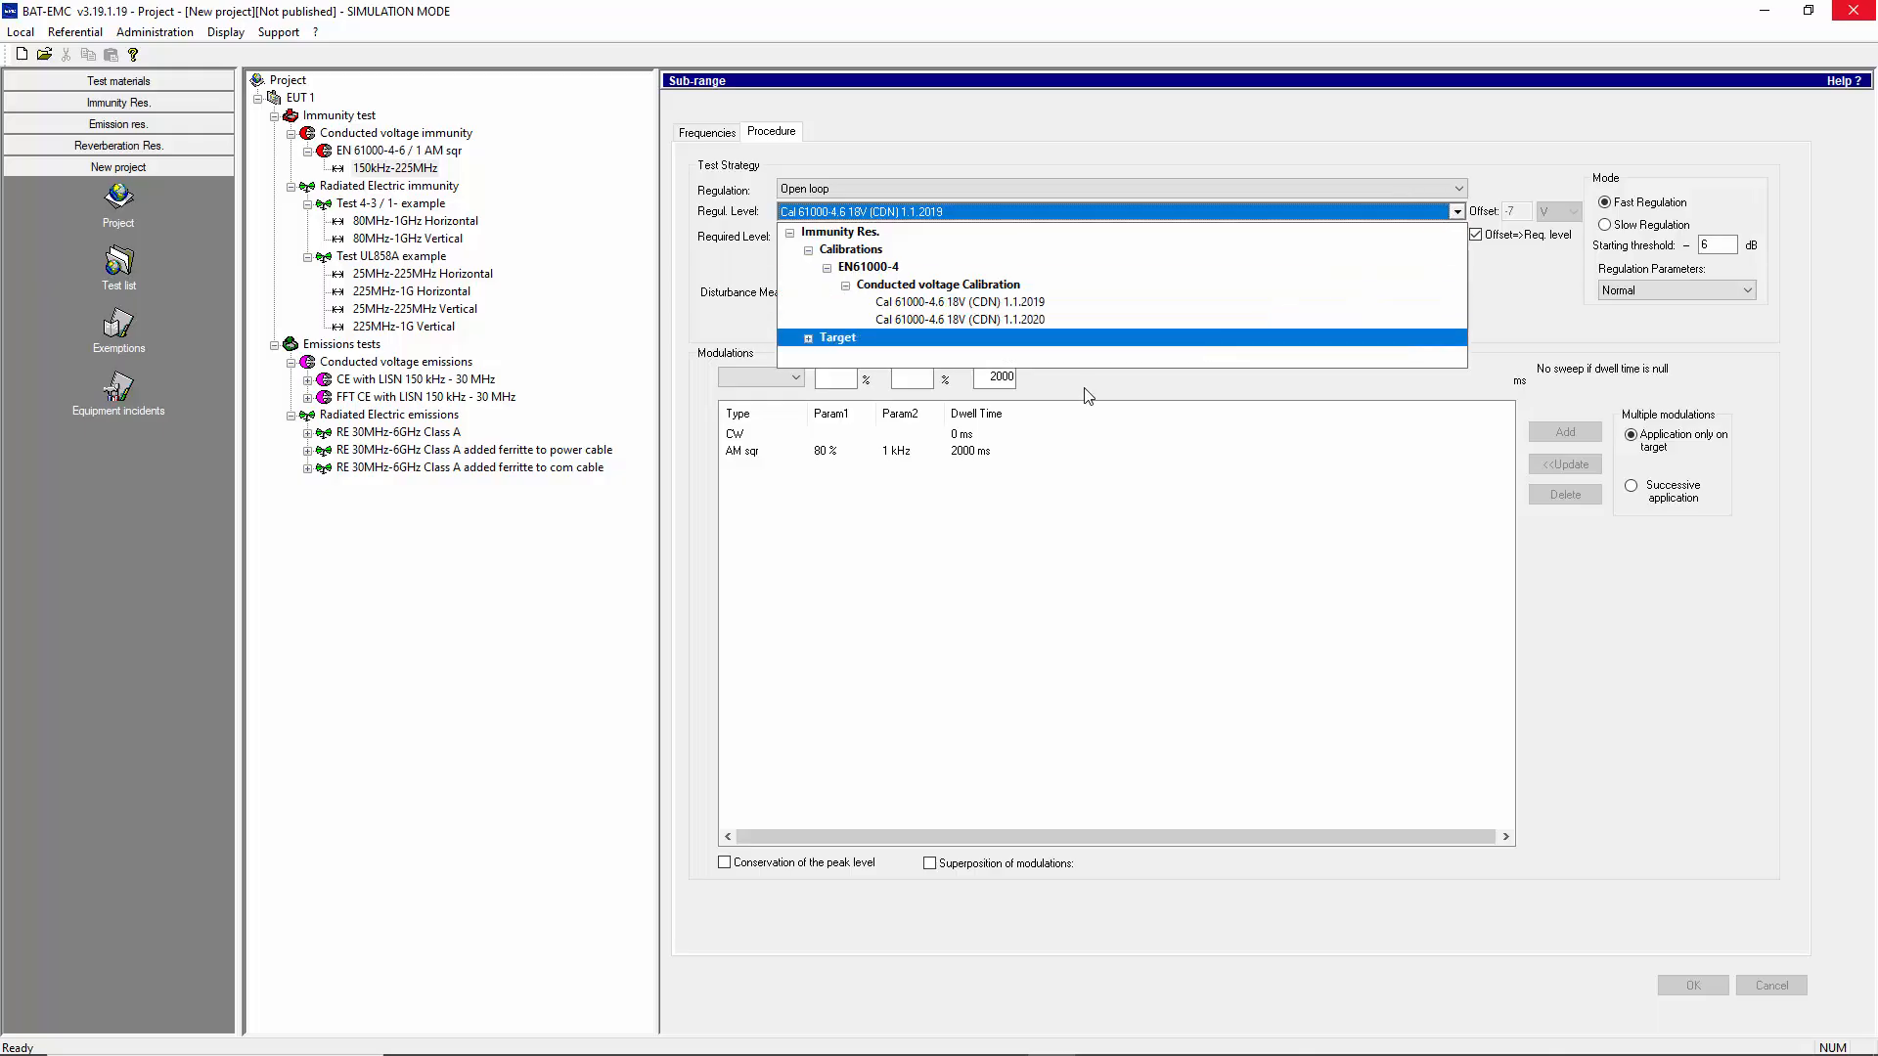
click(1034, 321)
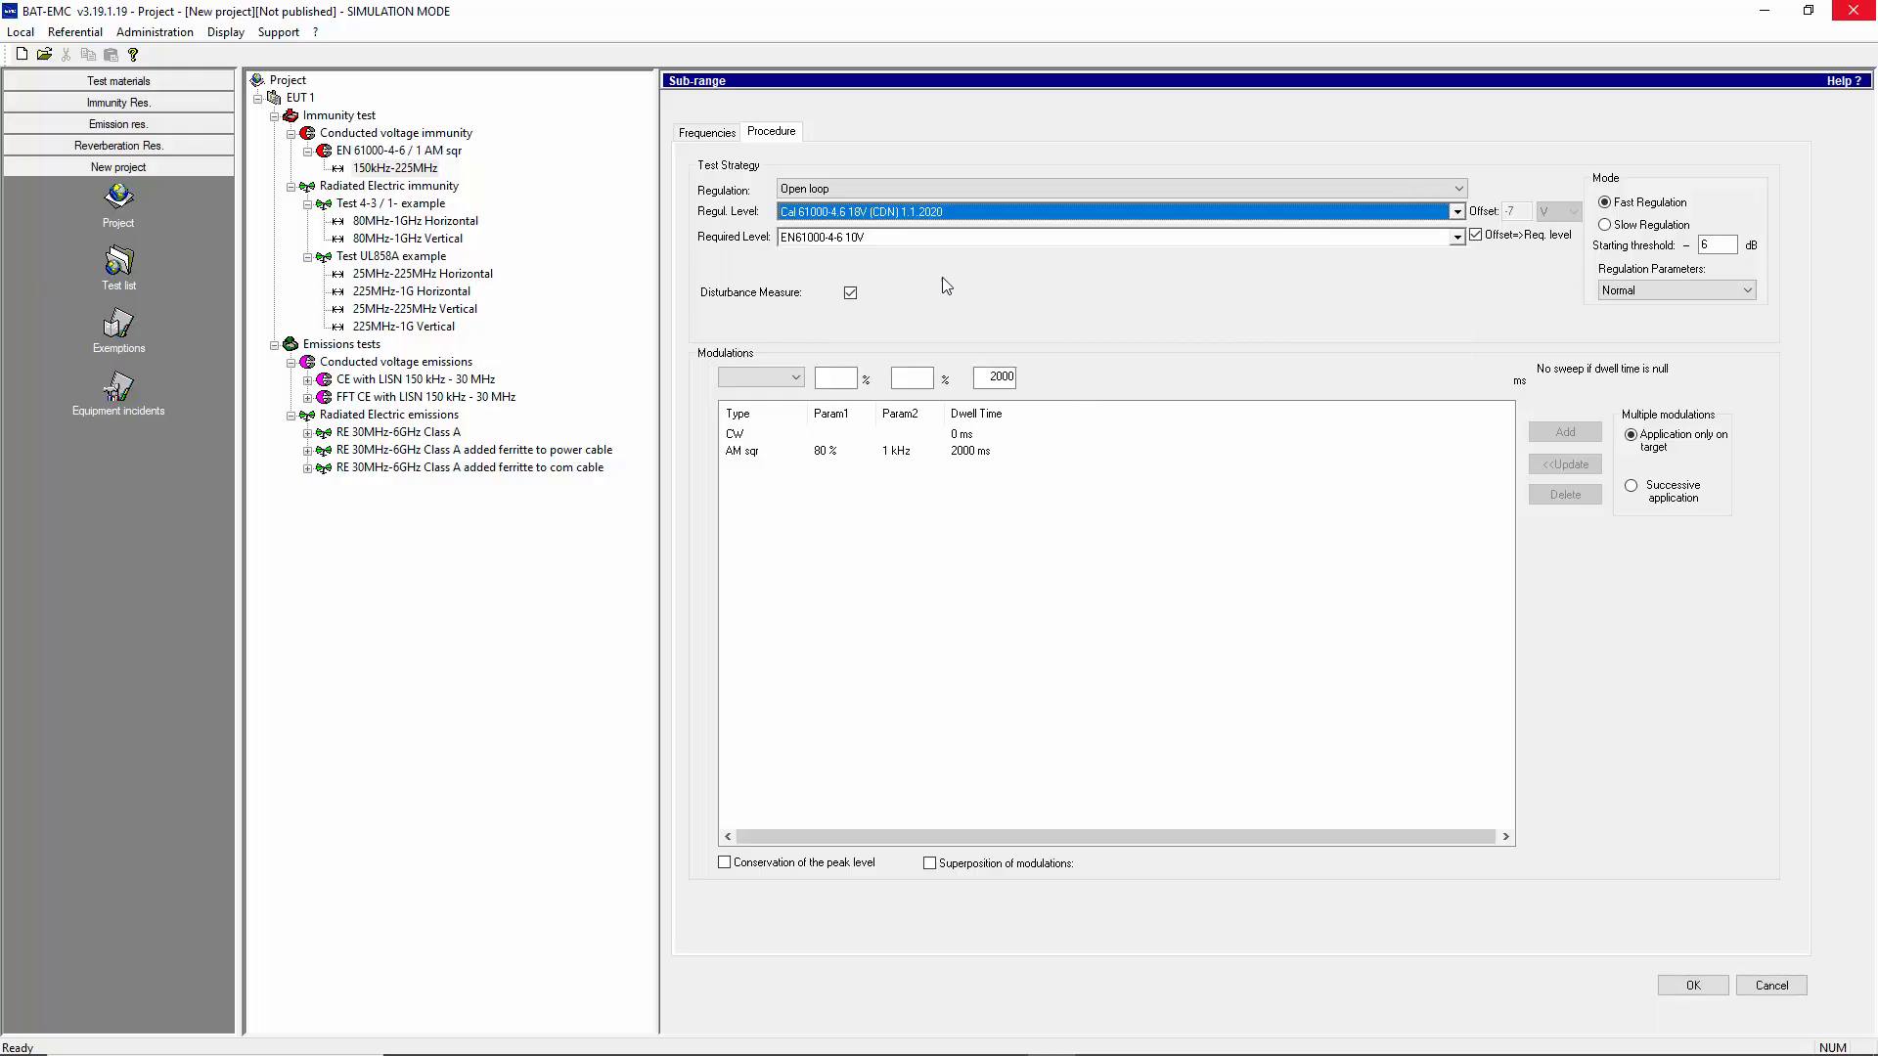
click(1456, 238)
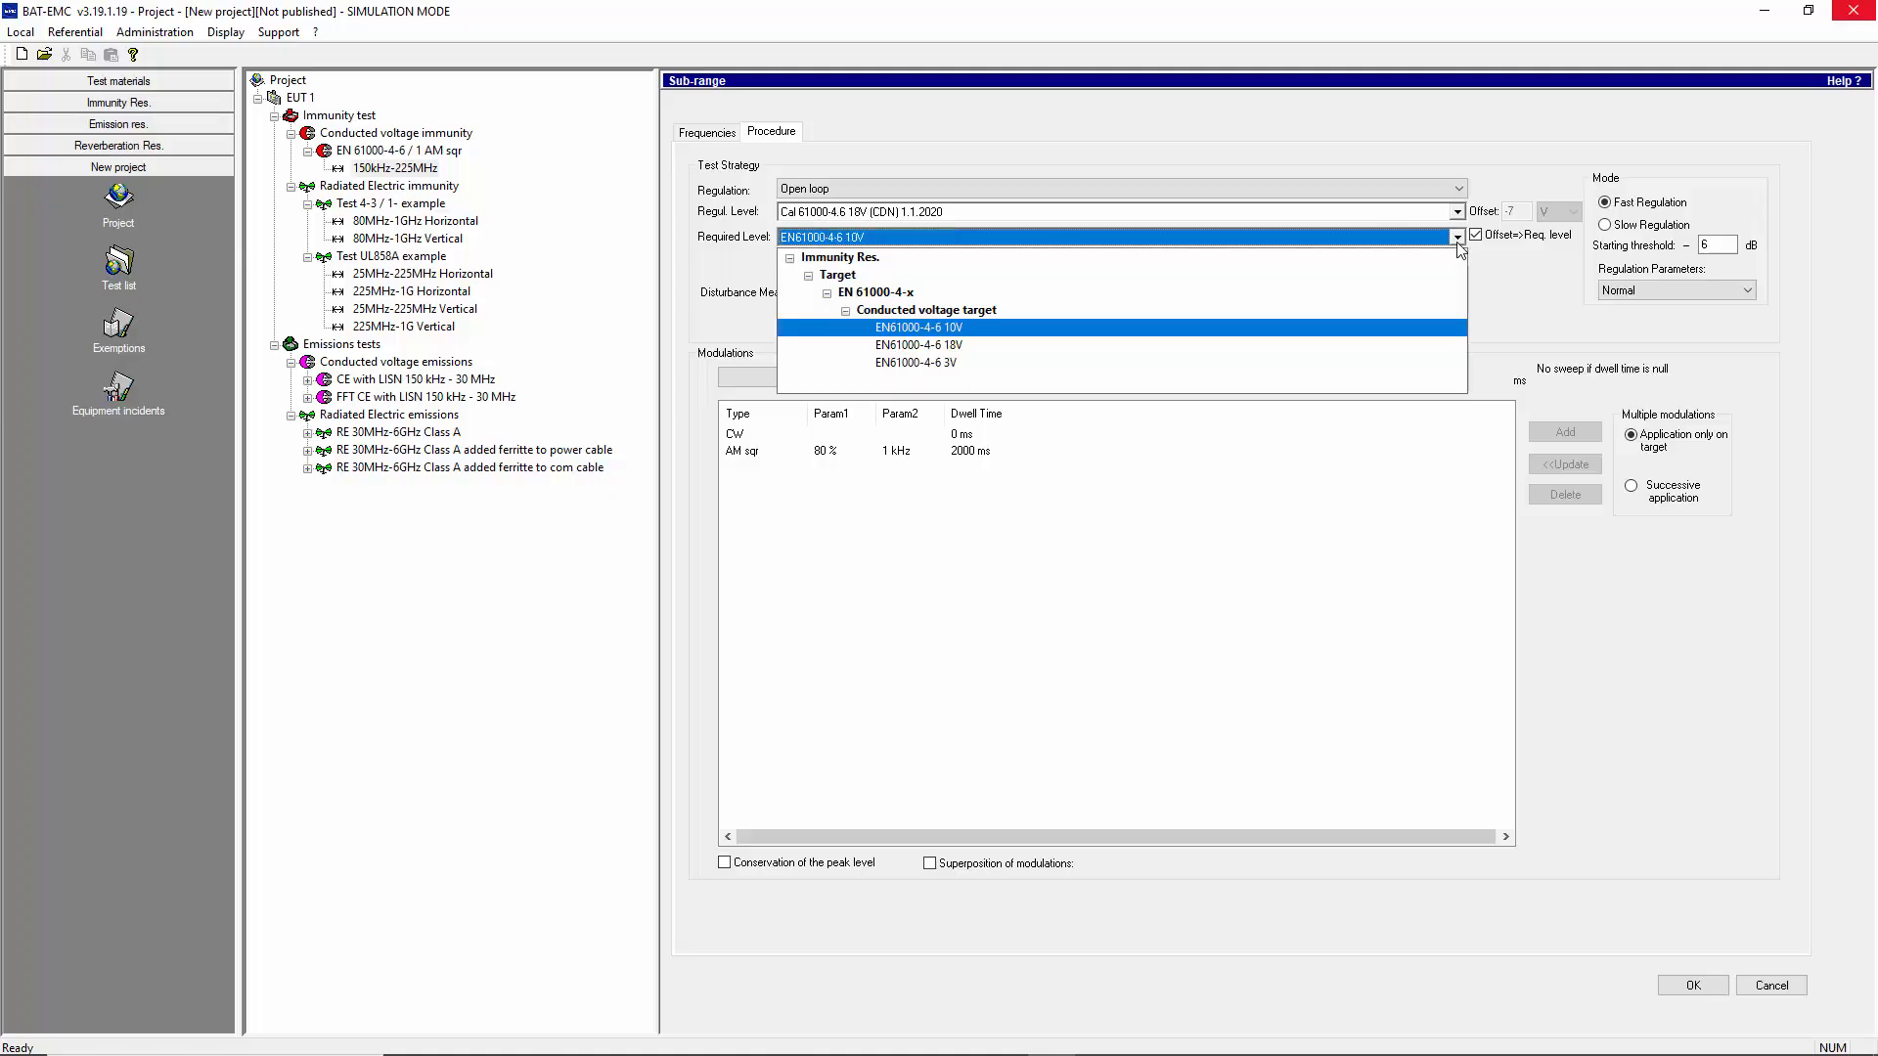
click(1457, 243)
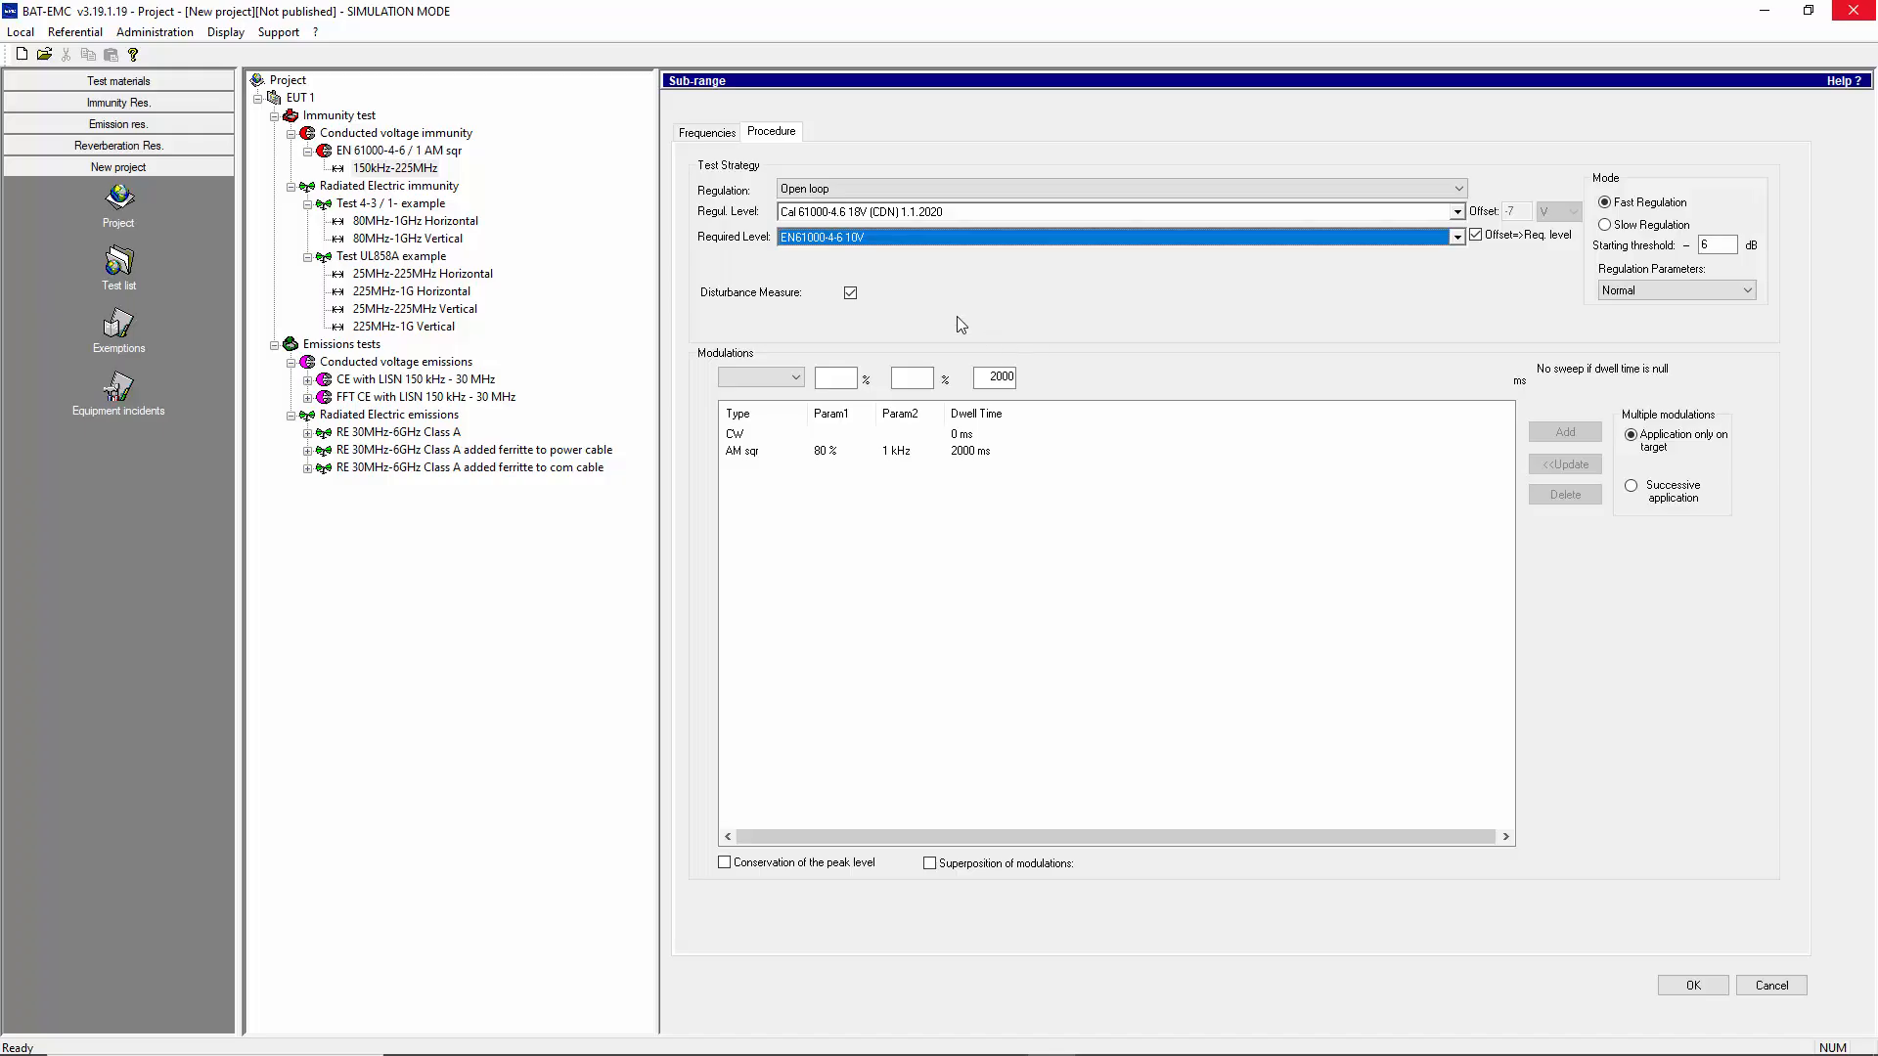
Turn off the disturbance measure for the sub-range, and inspect its CW and AM sqr modulation settings
click(850, 293)
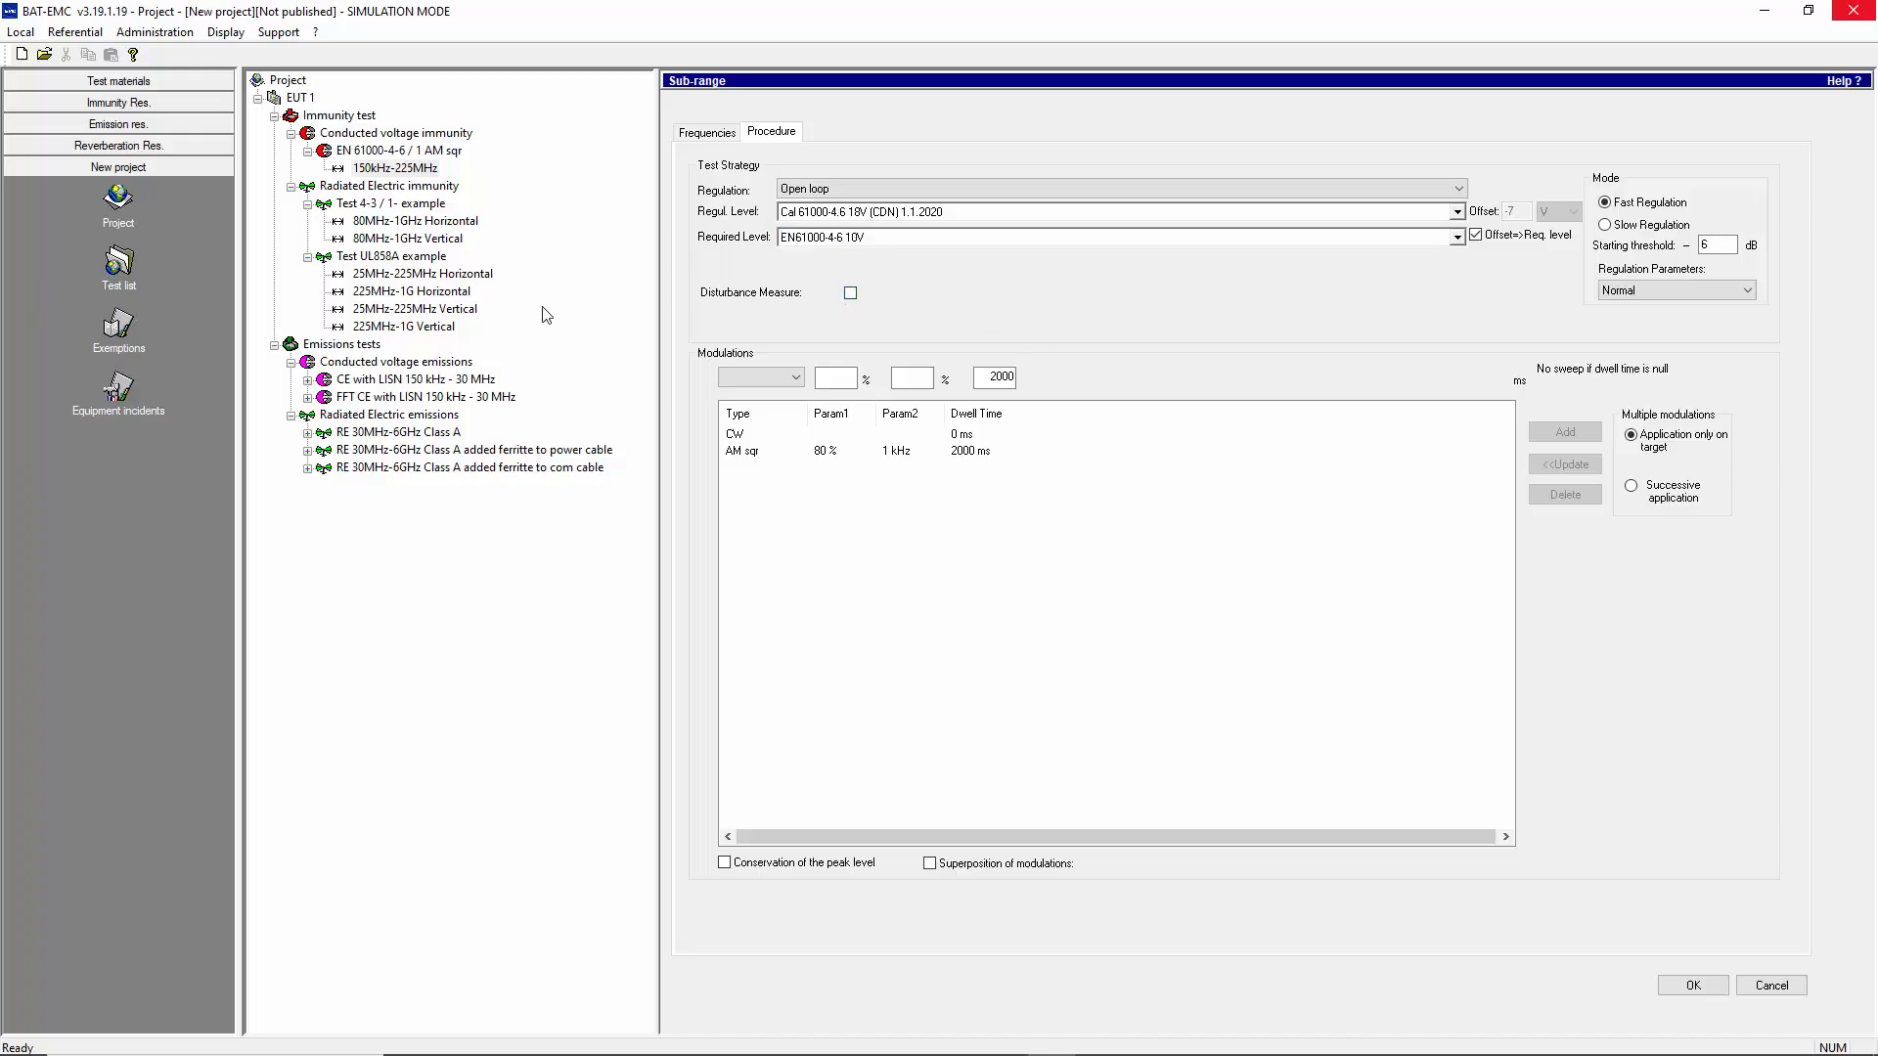
click(963, 435)
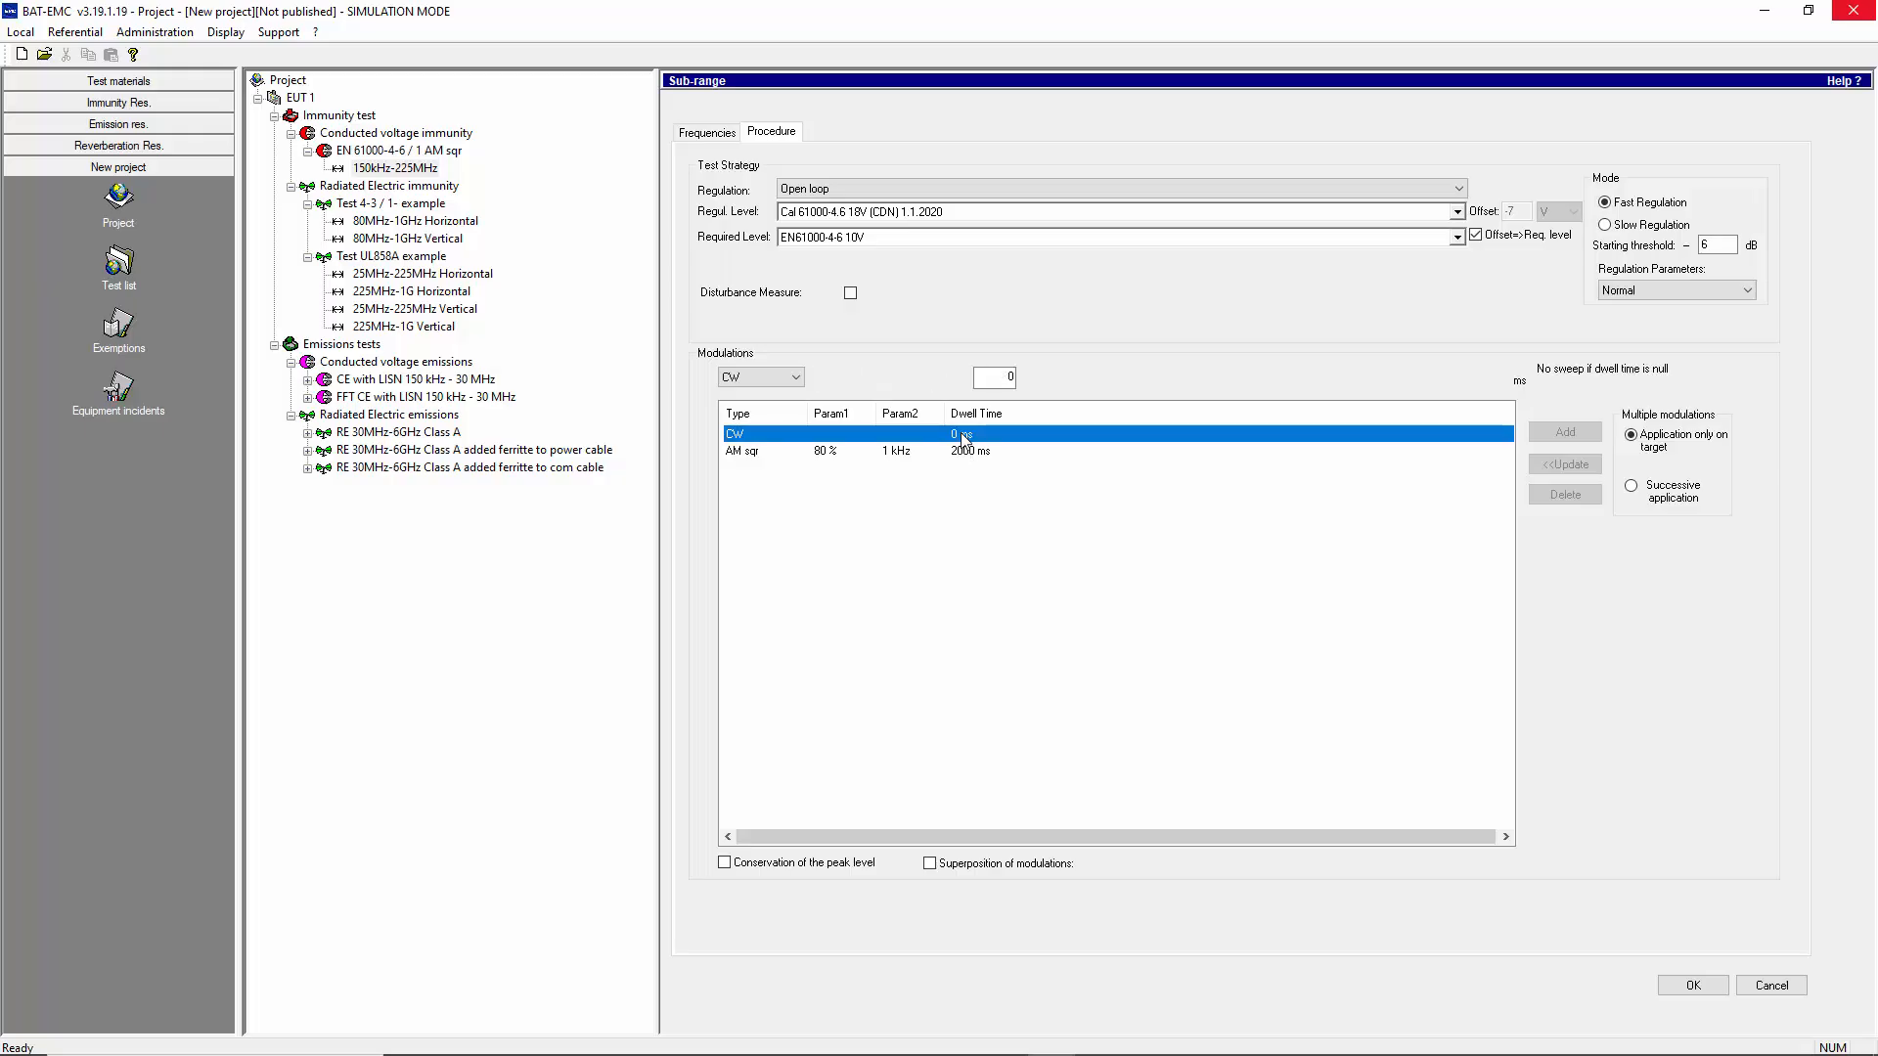
click(752, 455)
click(754, 456)
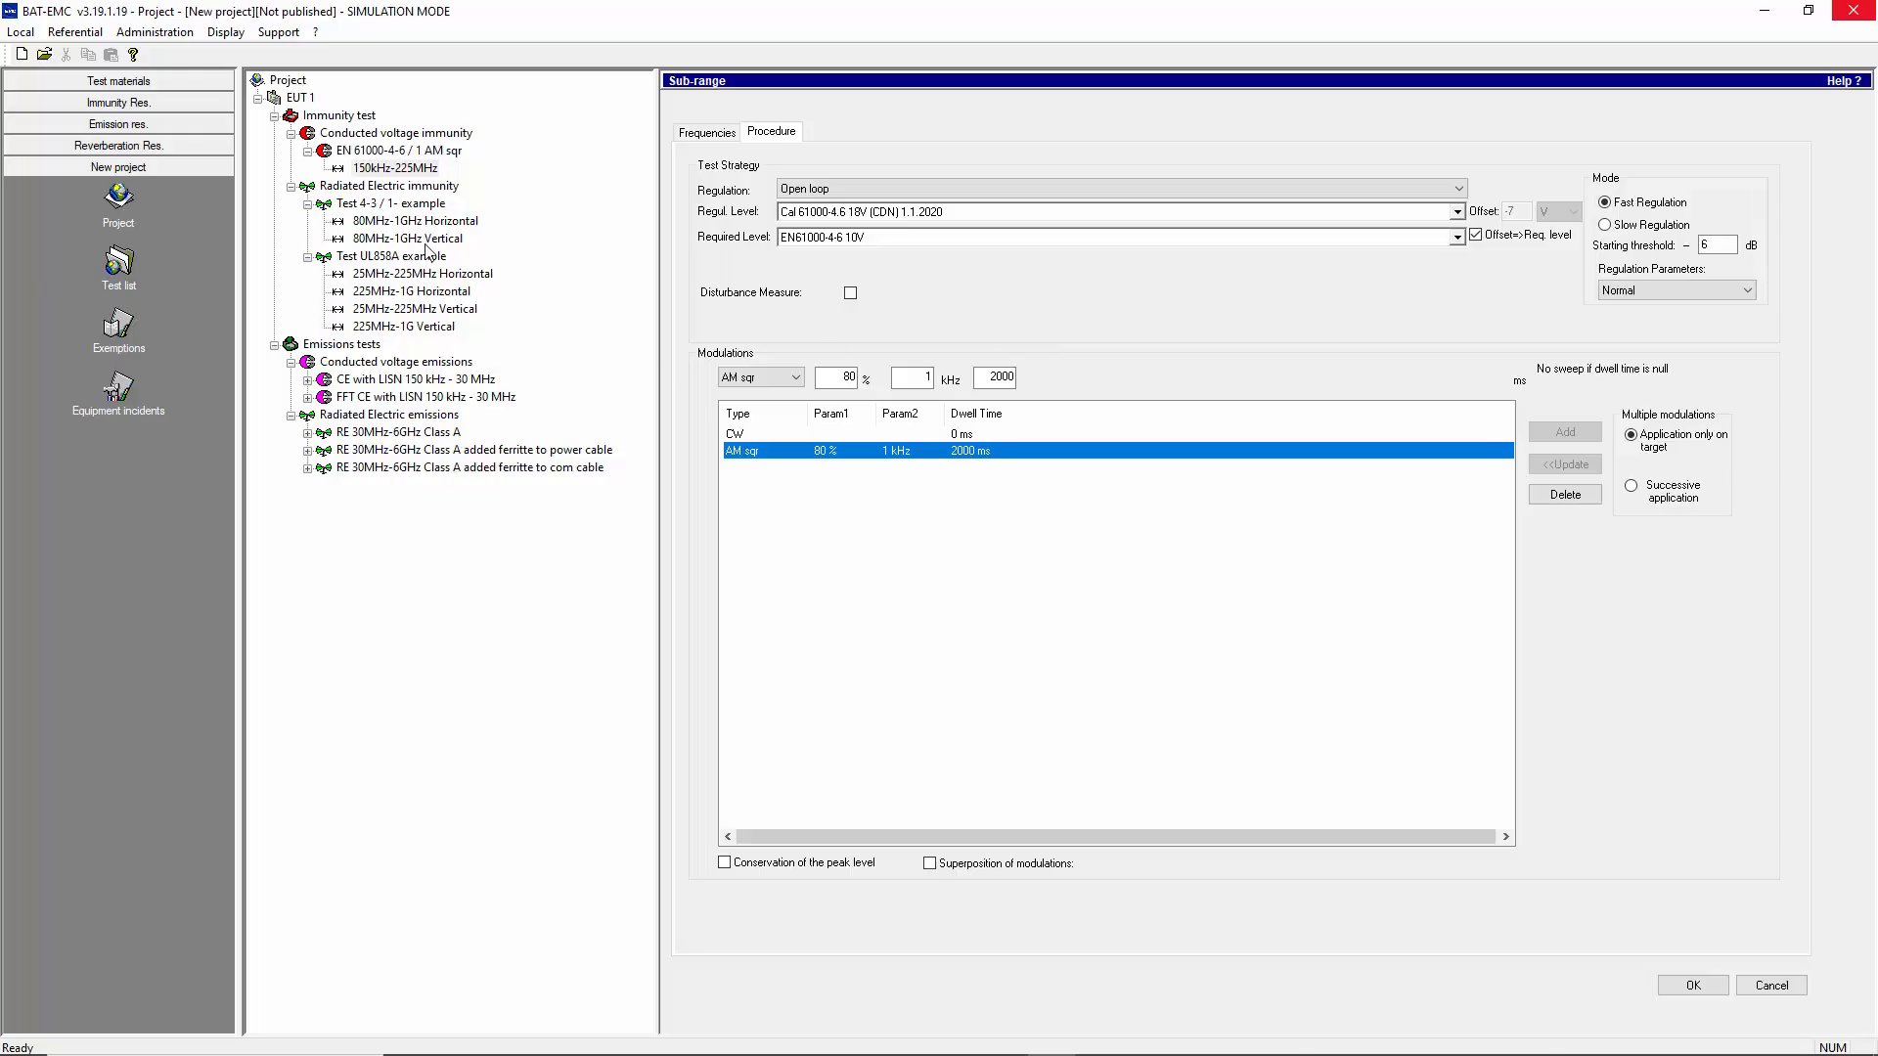
Review the sub-range's frequency settings, and switch to the EN 61000-4-6 / 1 AM sqr test without saving the sub-range changes
click(703, 133)
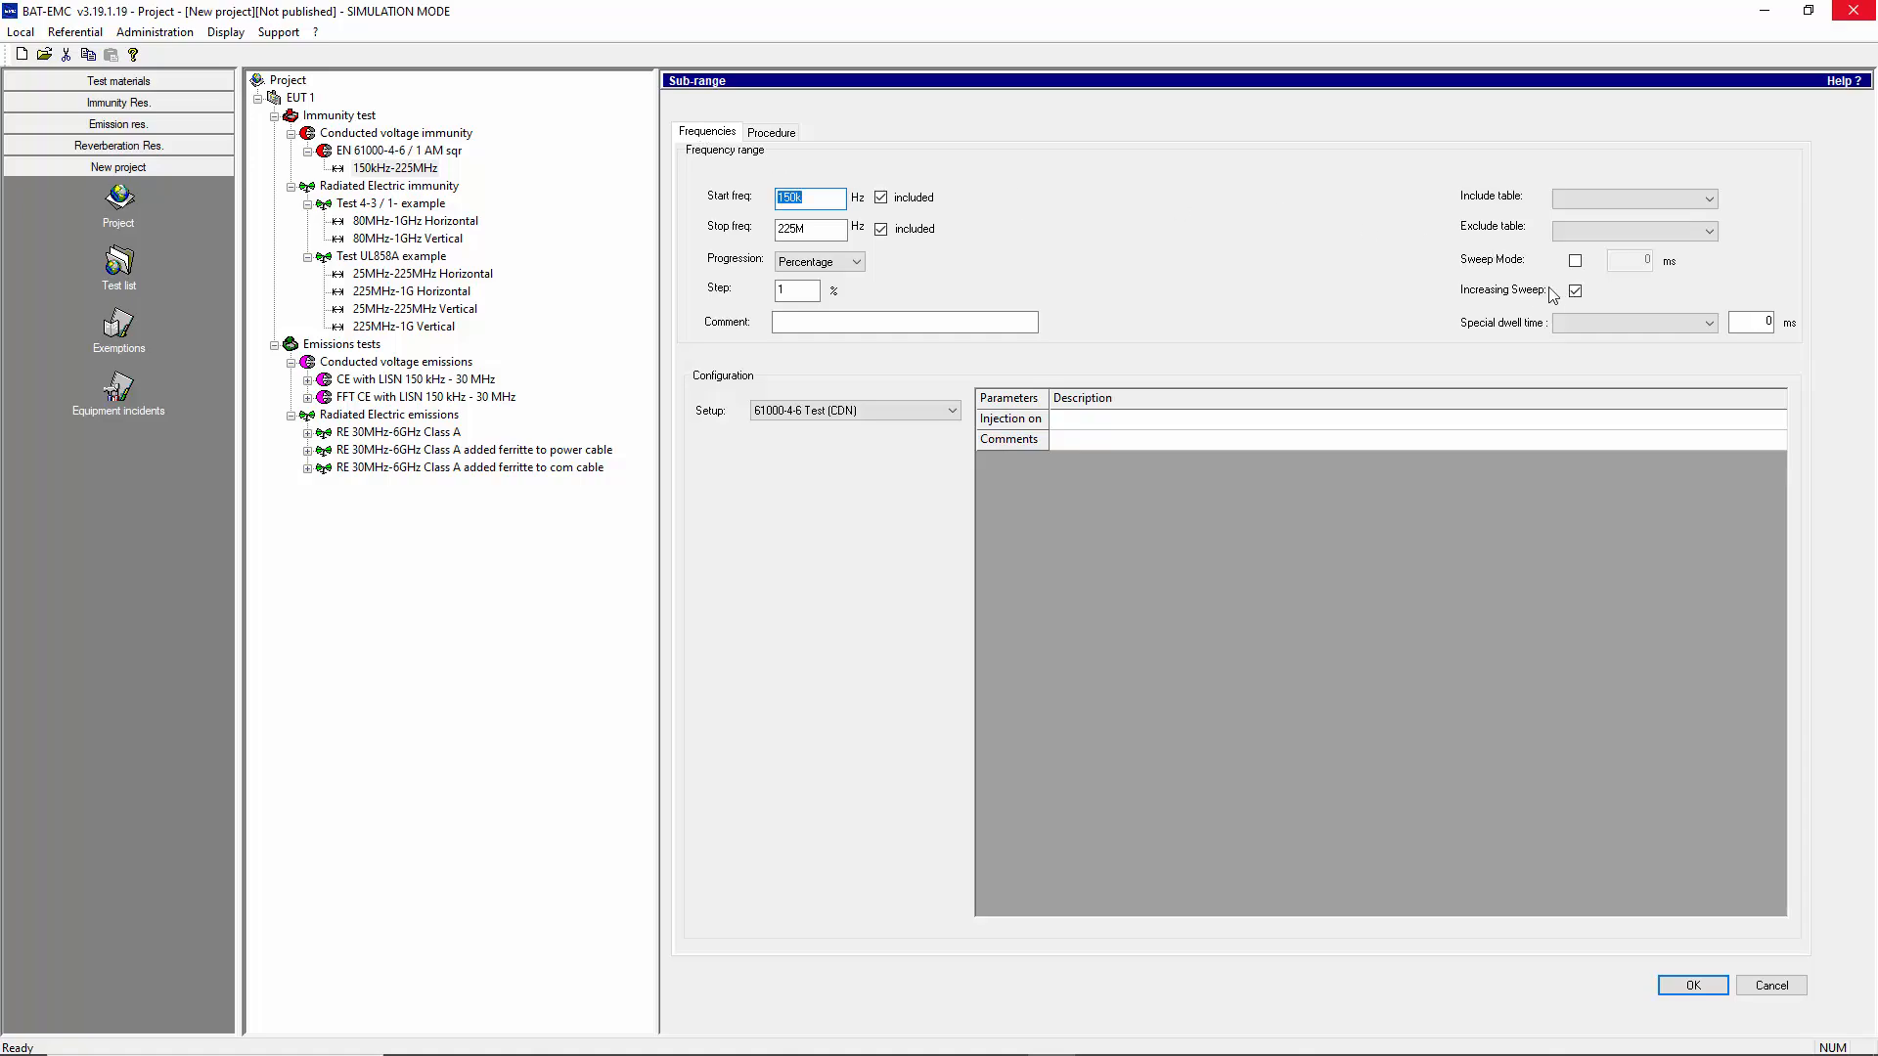
click(370, 155)
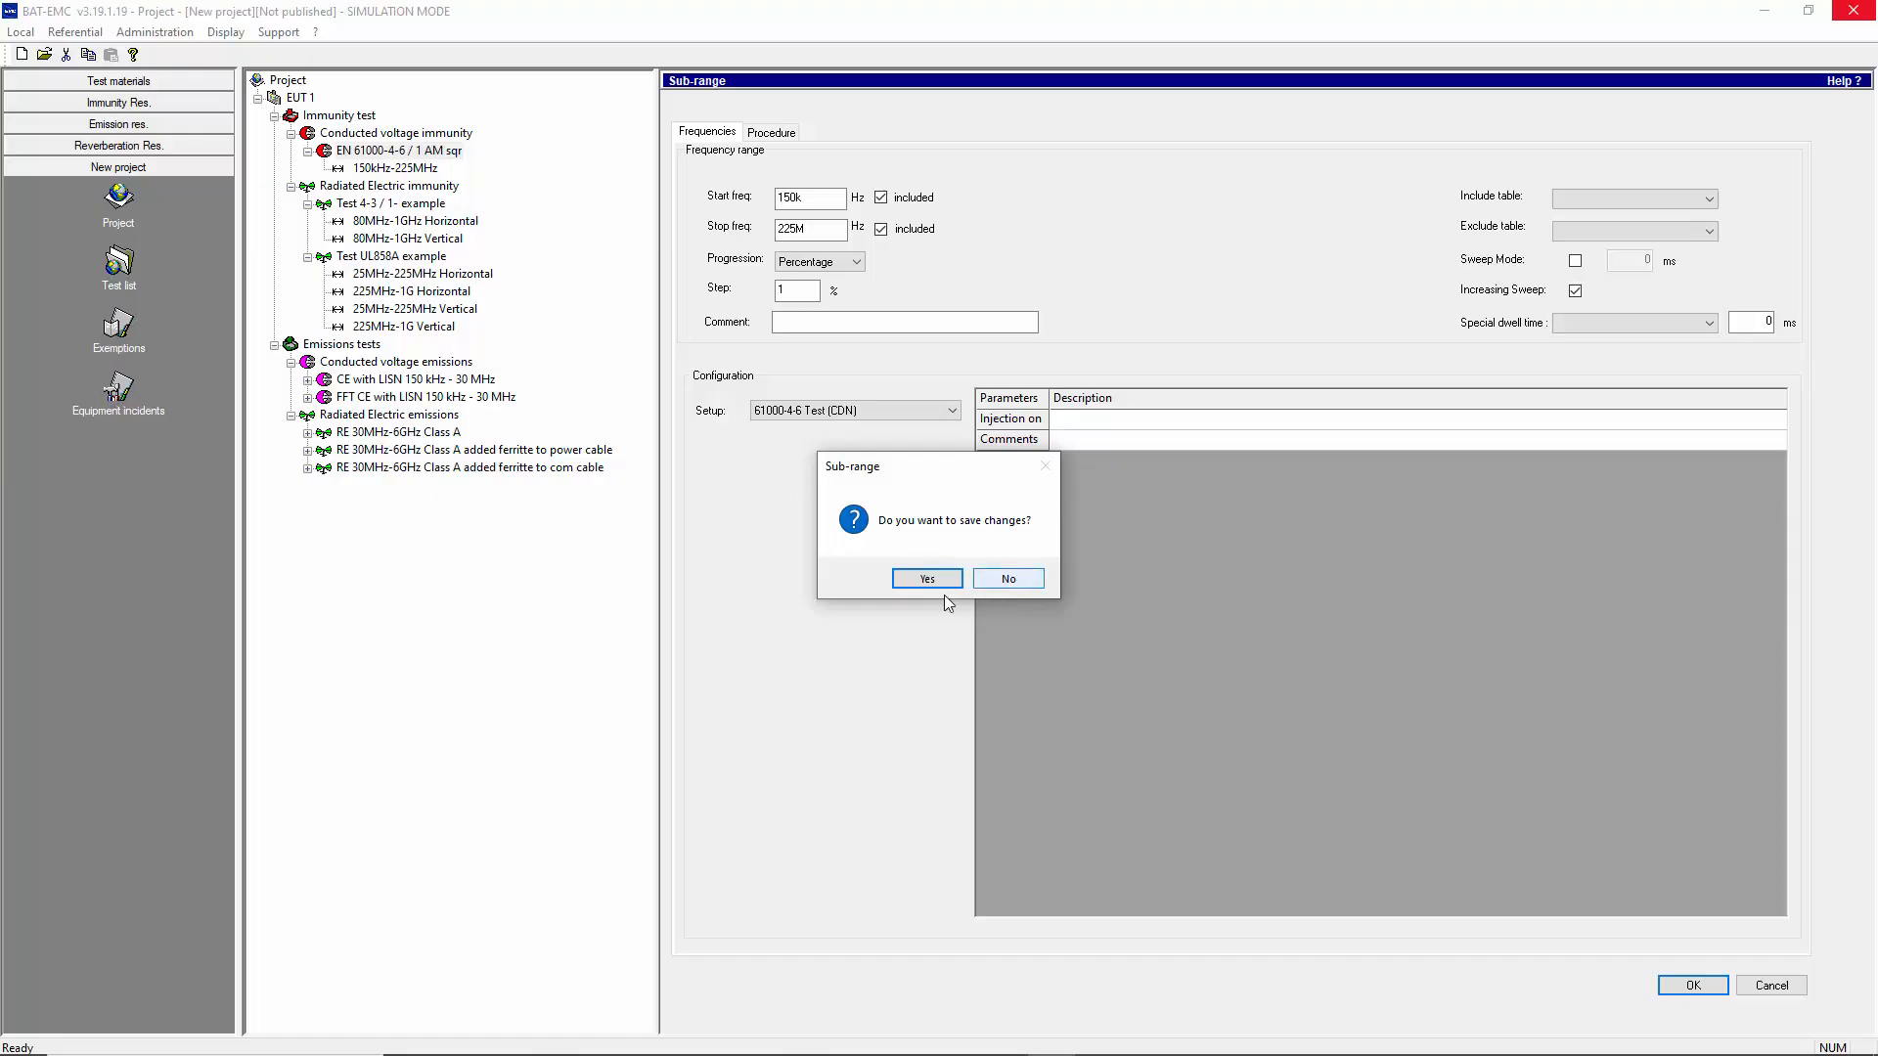
click(1010, 583)
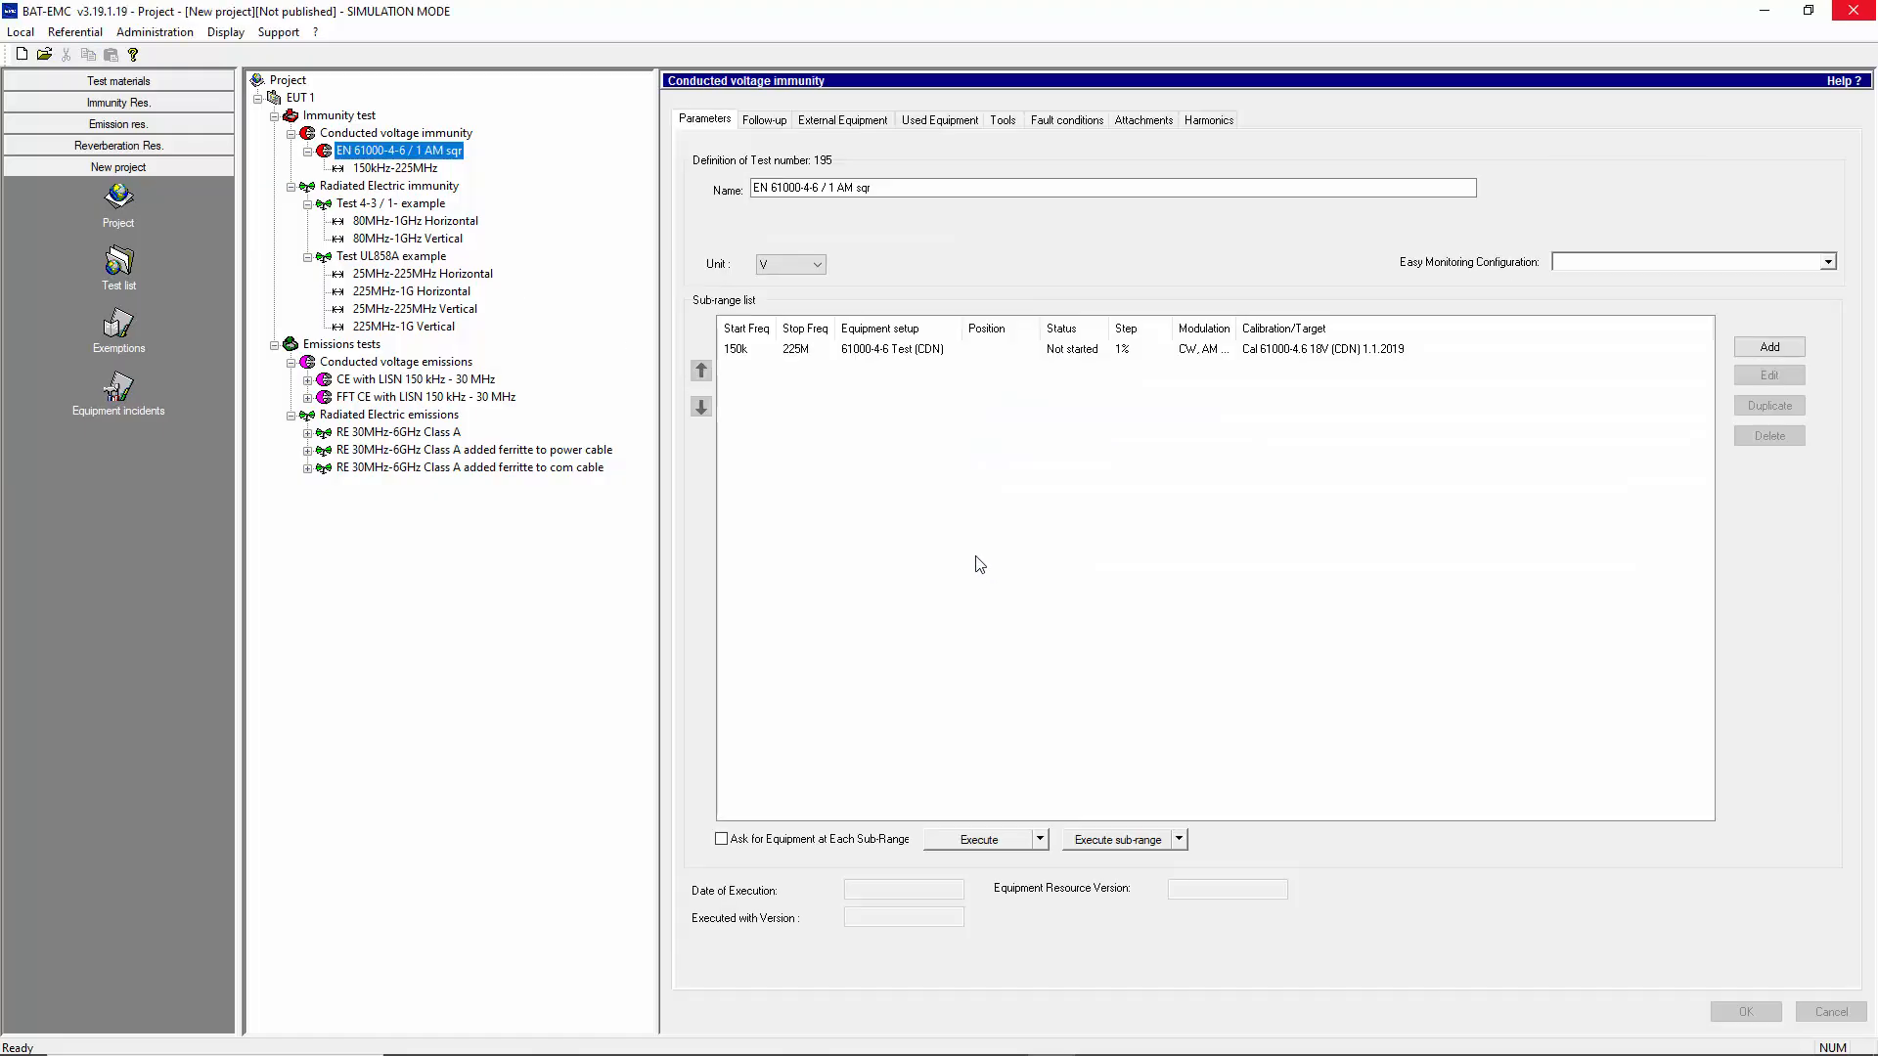
Execute the EN 61000-4-6 / 1 AM sqr test, staying in simulation and accepting the 61000-4-6 Test (CDN) equipment setup
click(979, 837)
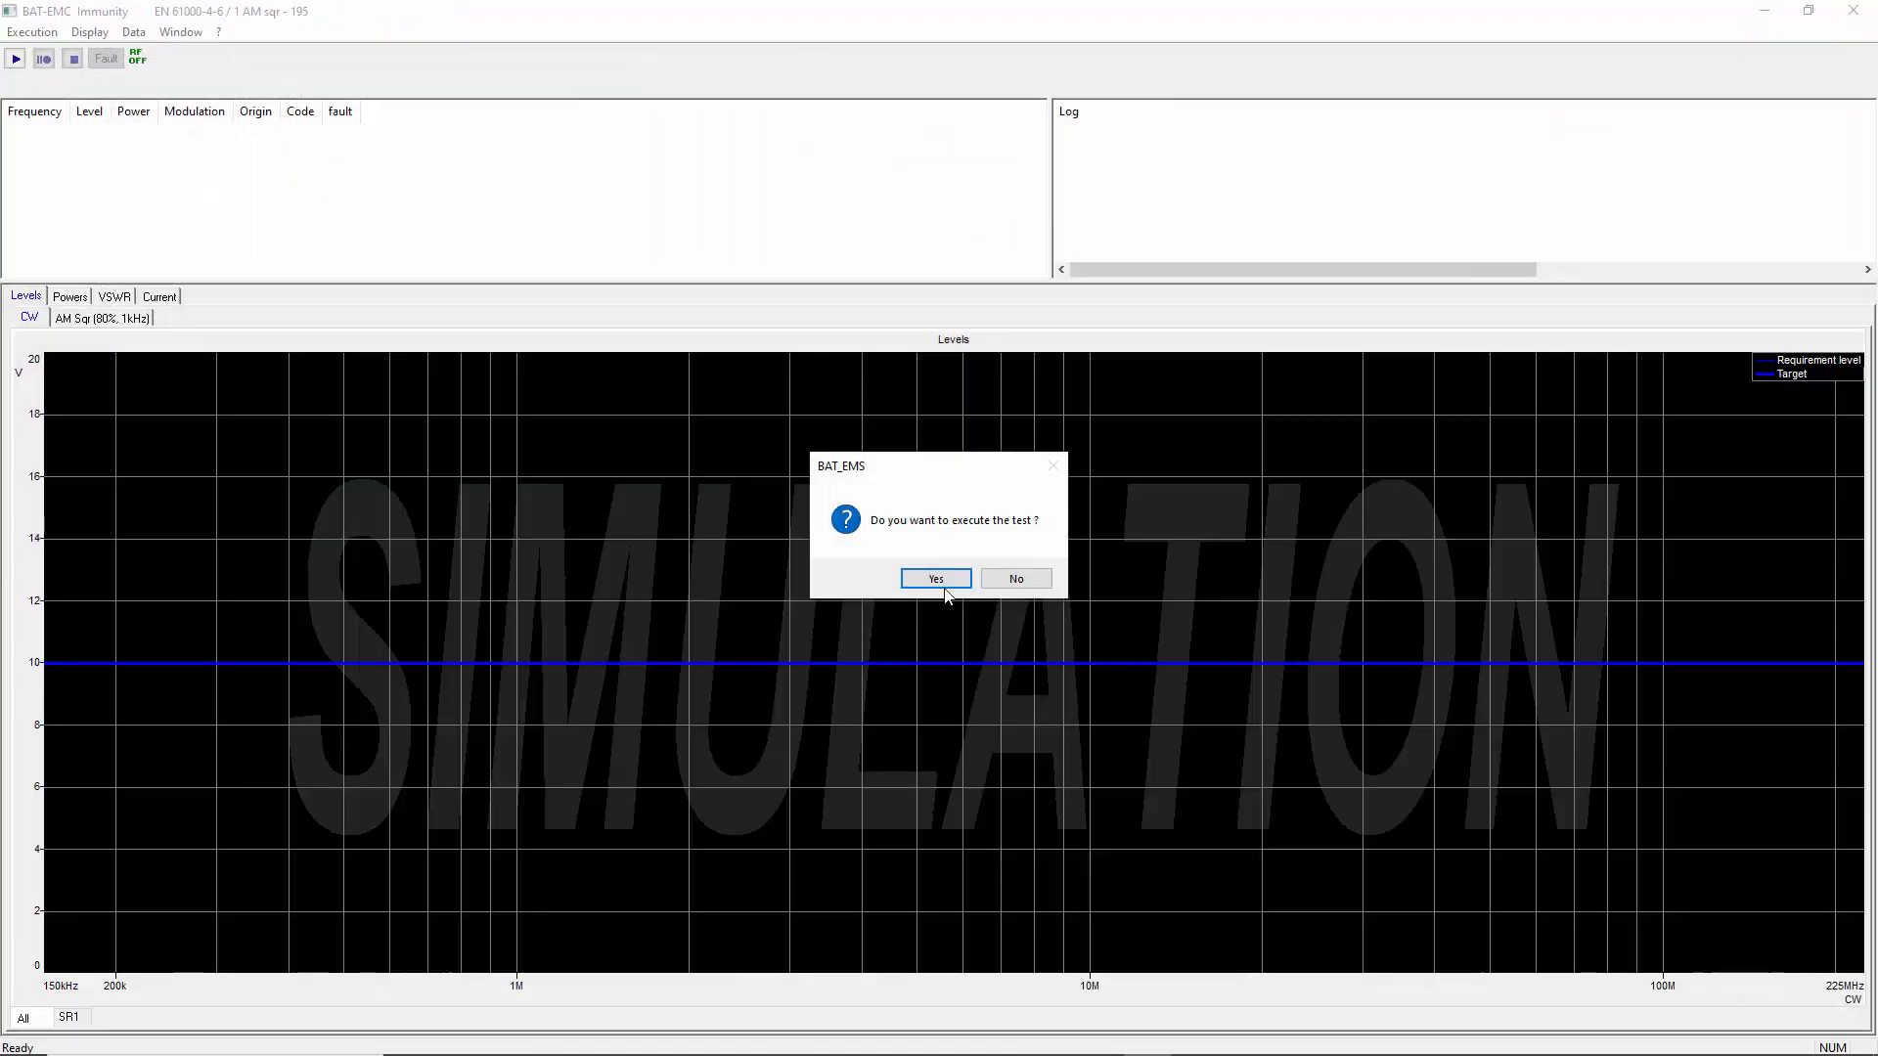
click(944, 591)
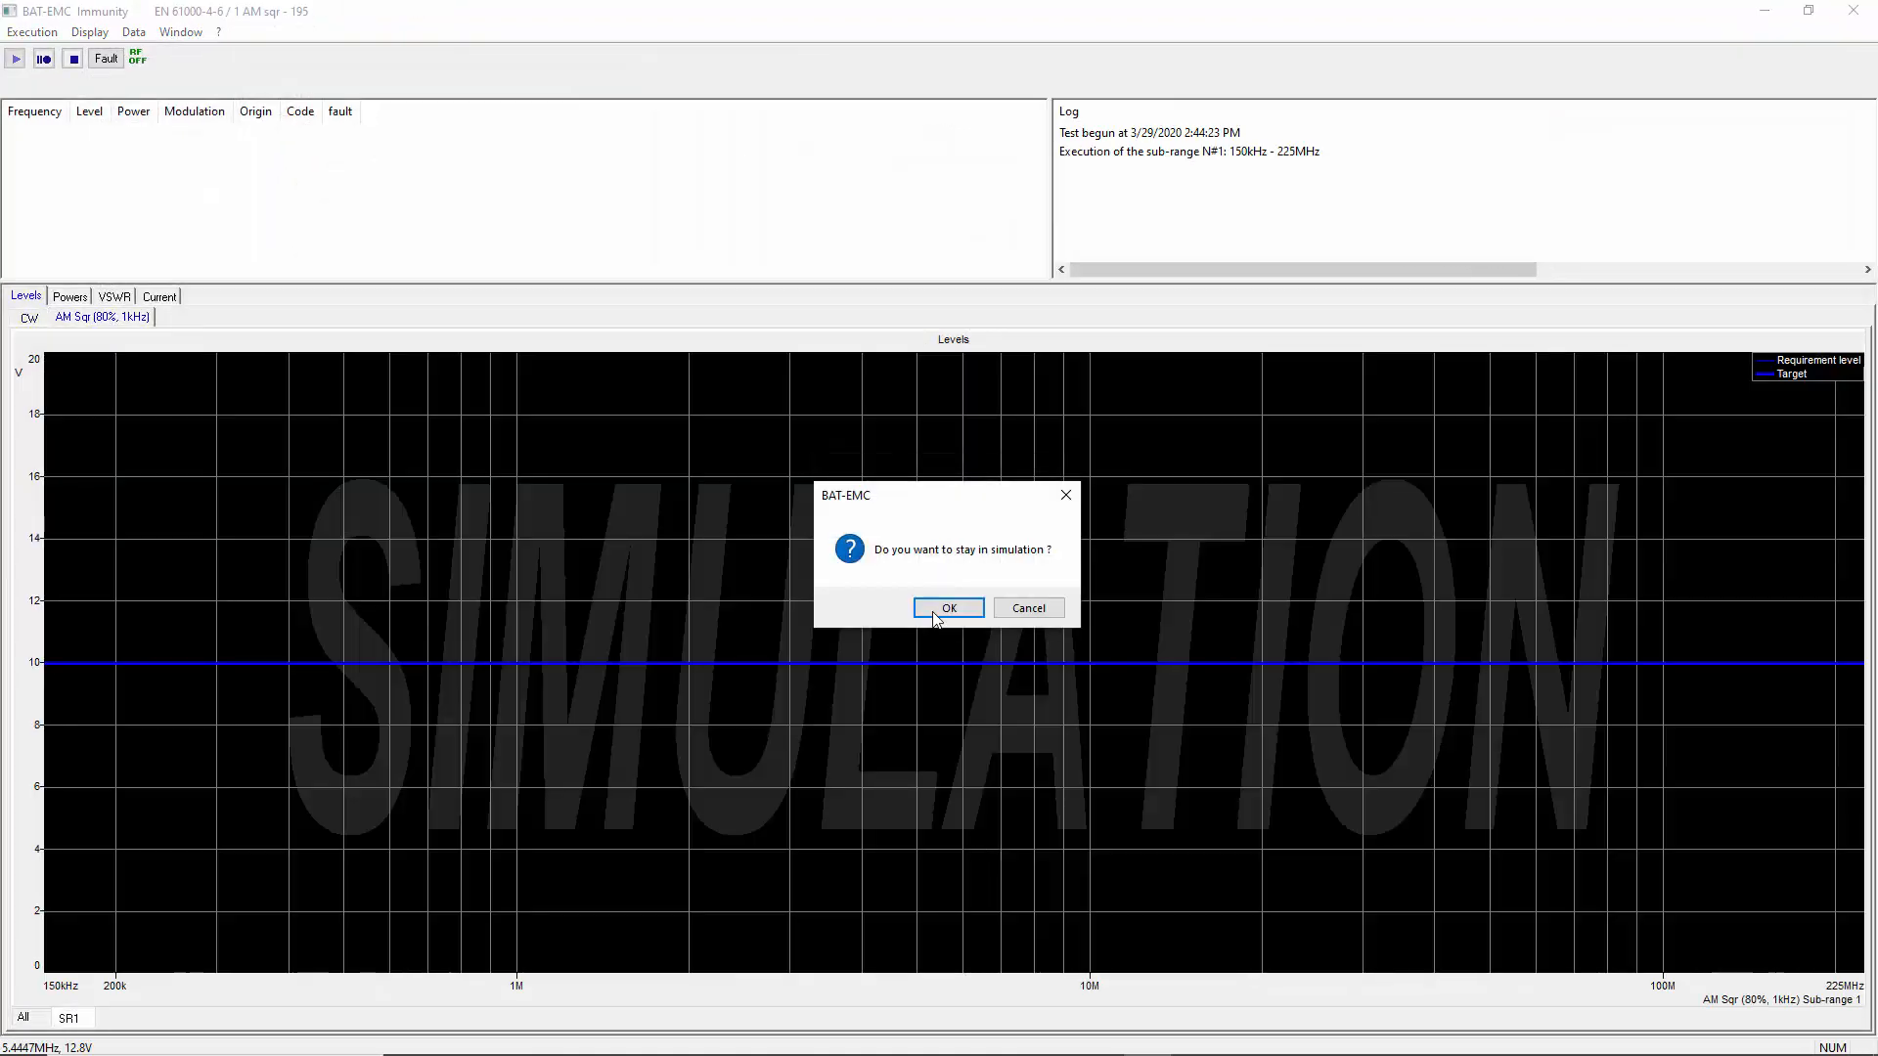
click(934, 611)
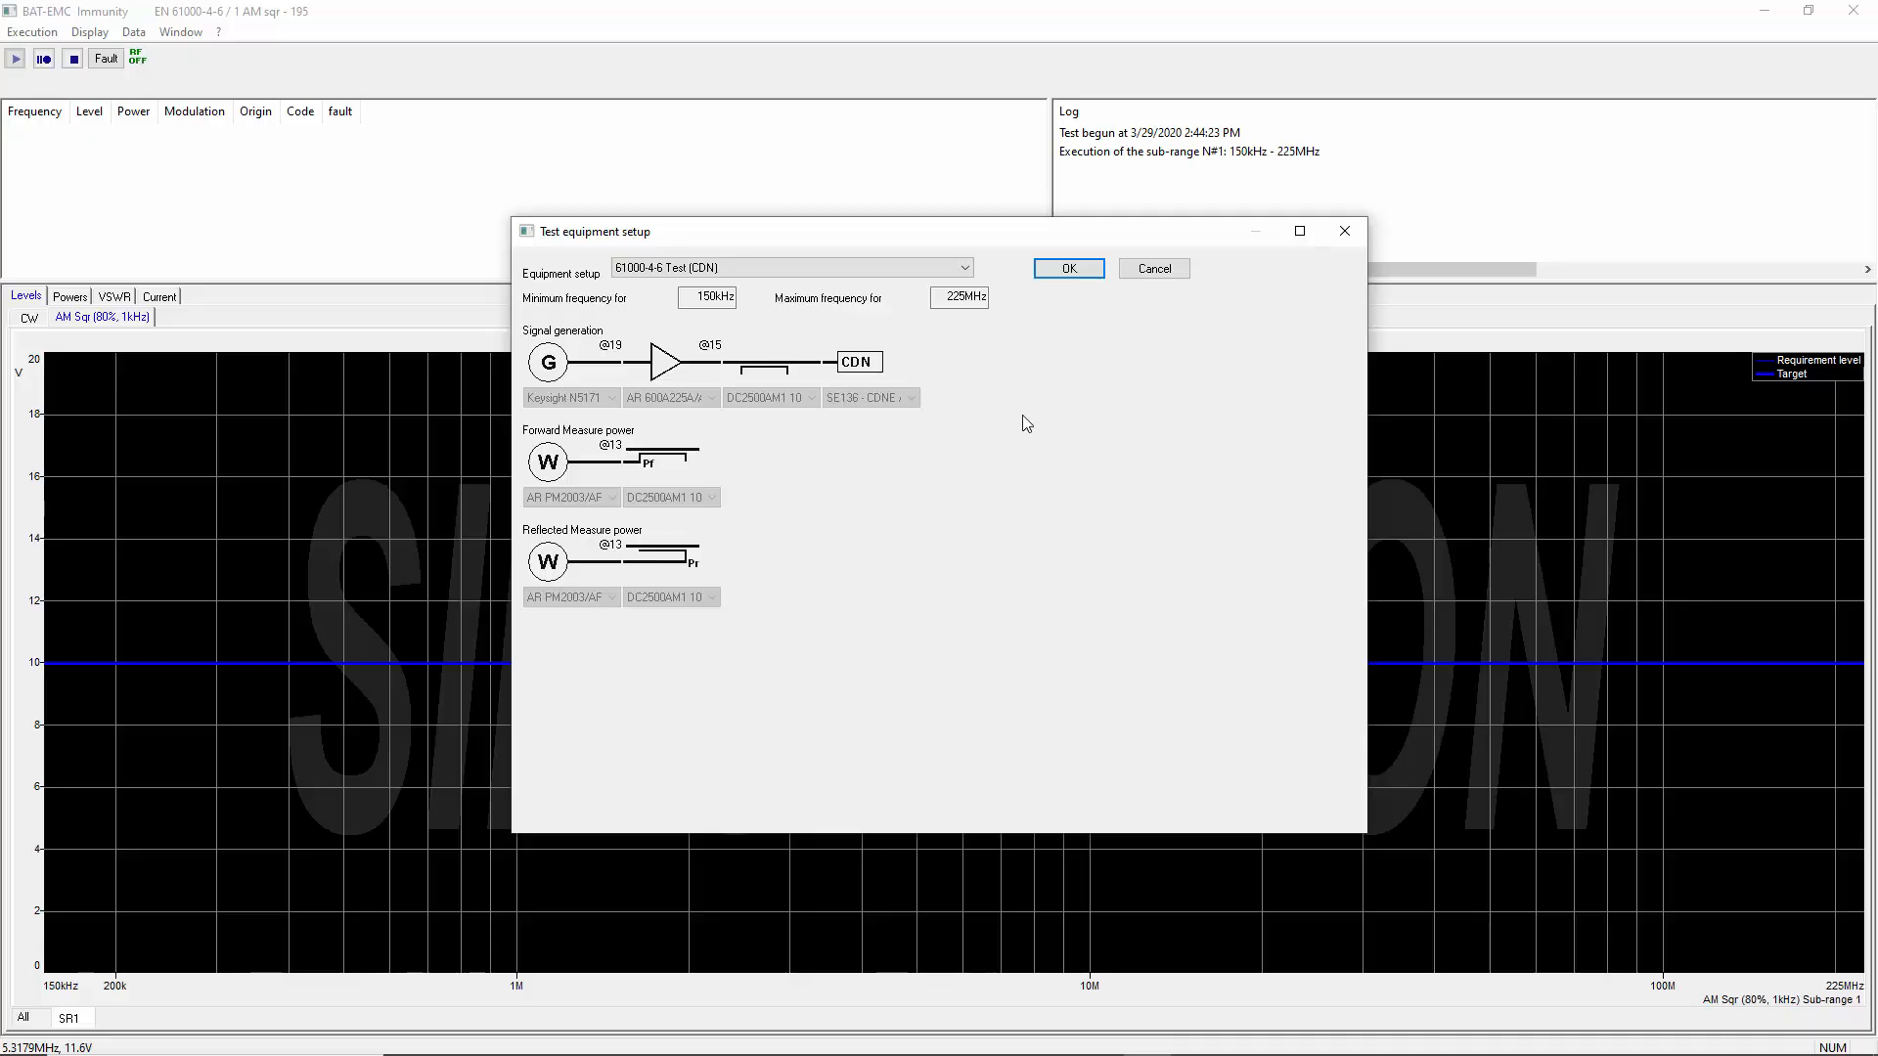
click(1070, 271)
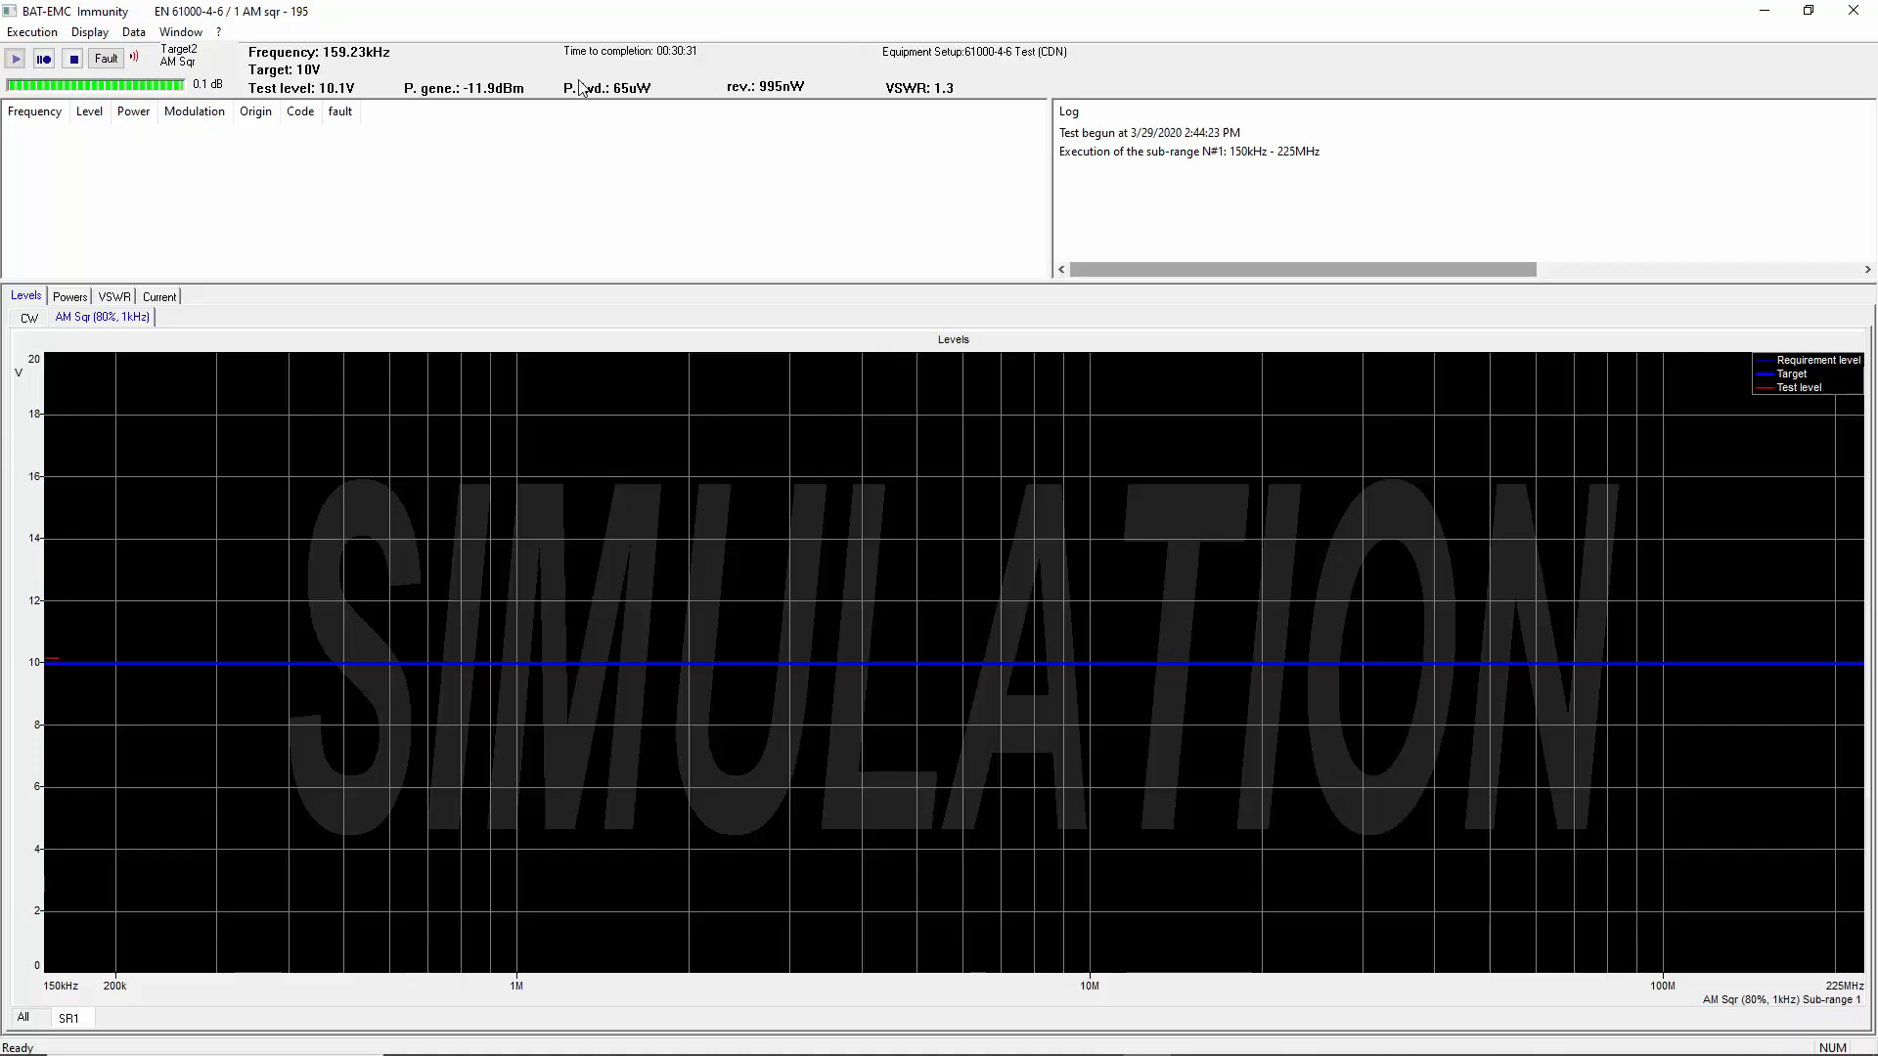
Inspect the running test's powers and VSWR graphs, and return to the levels graph
click(69, 297)
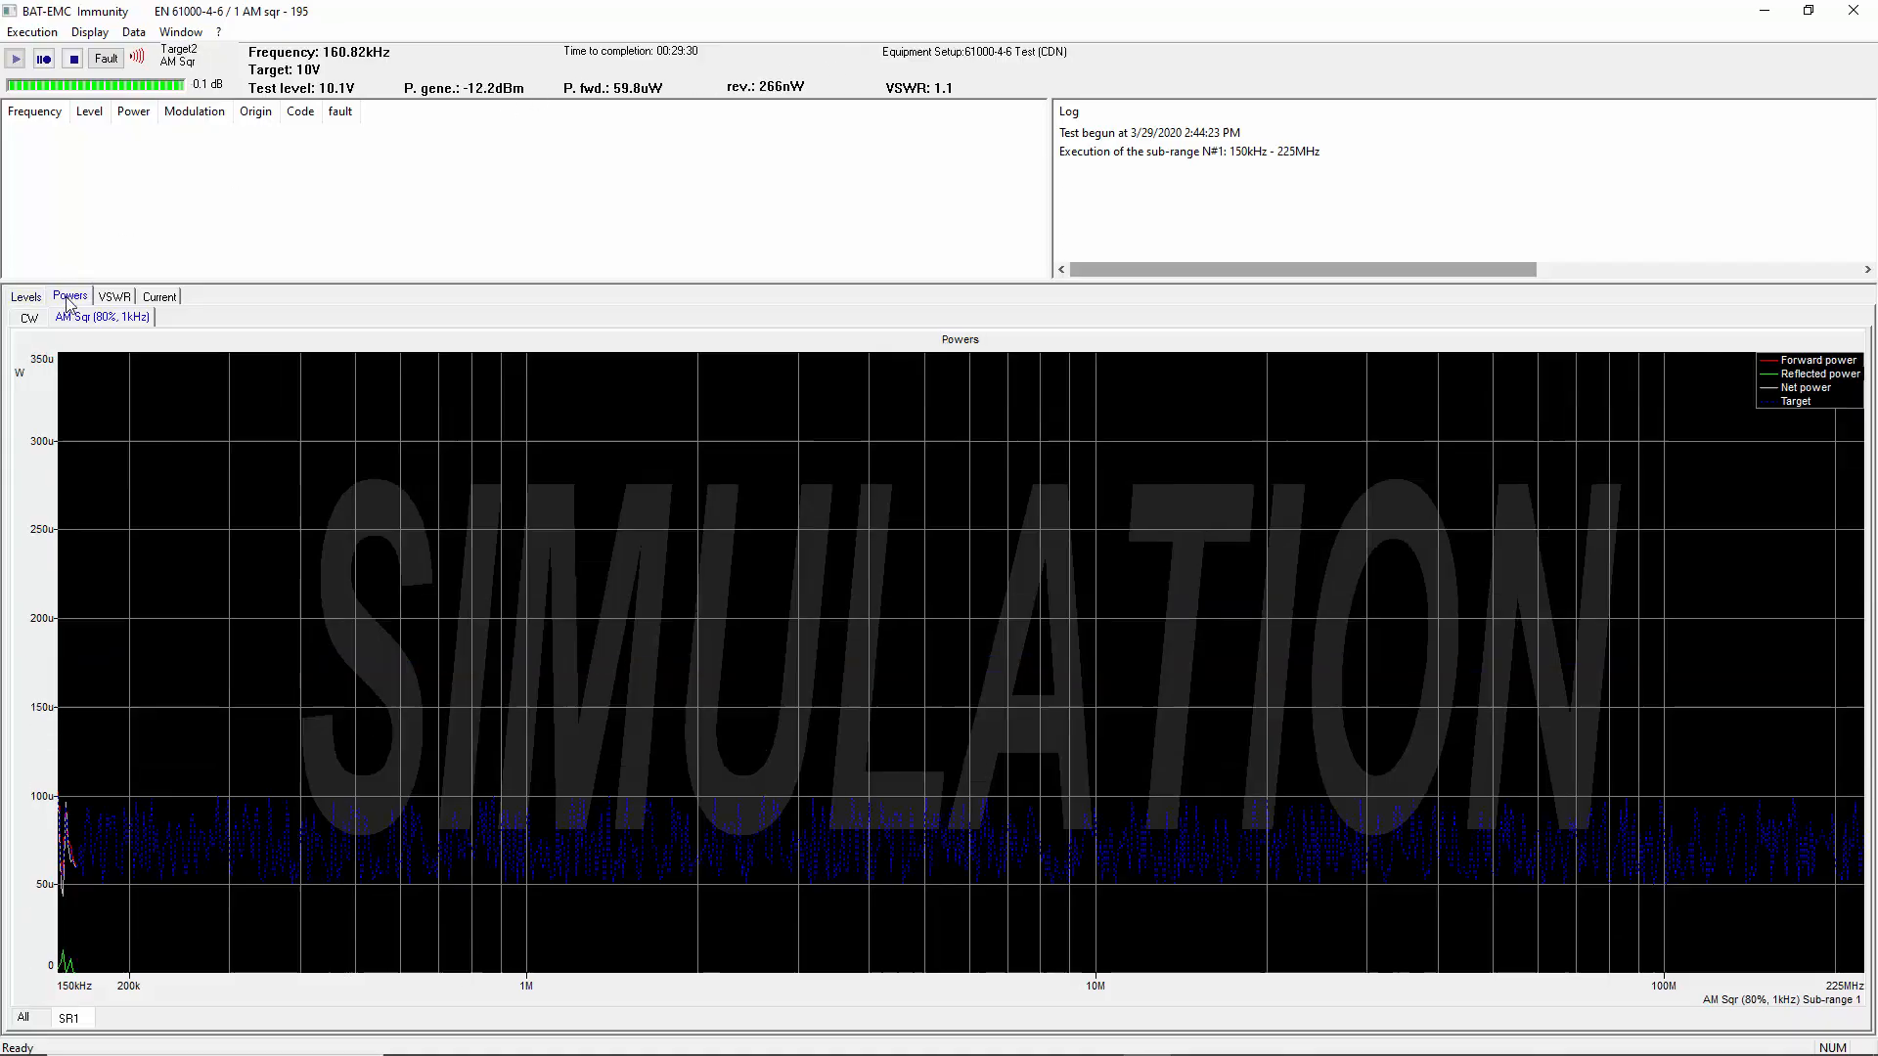
click(117, 298)
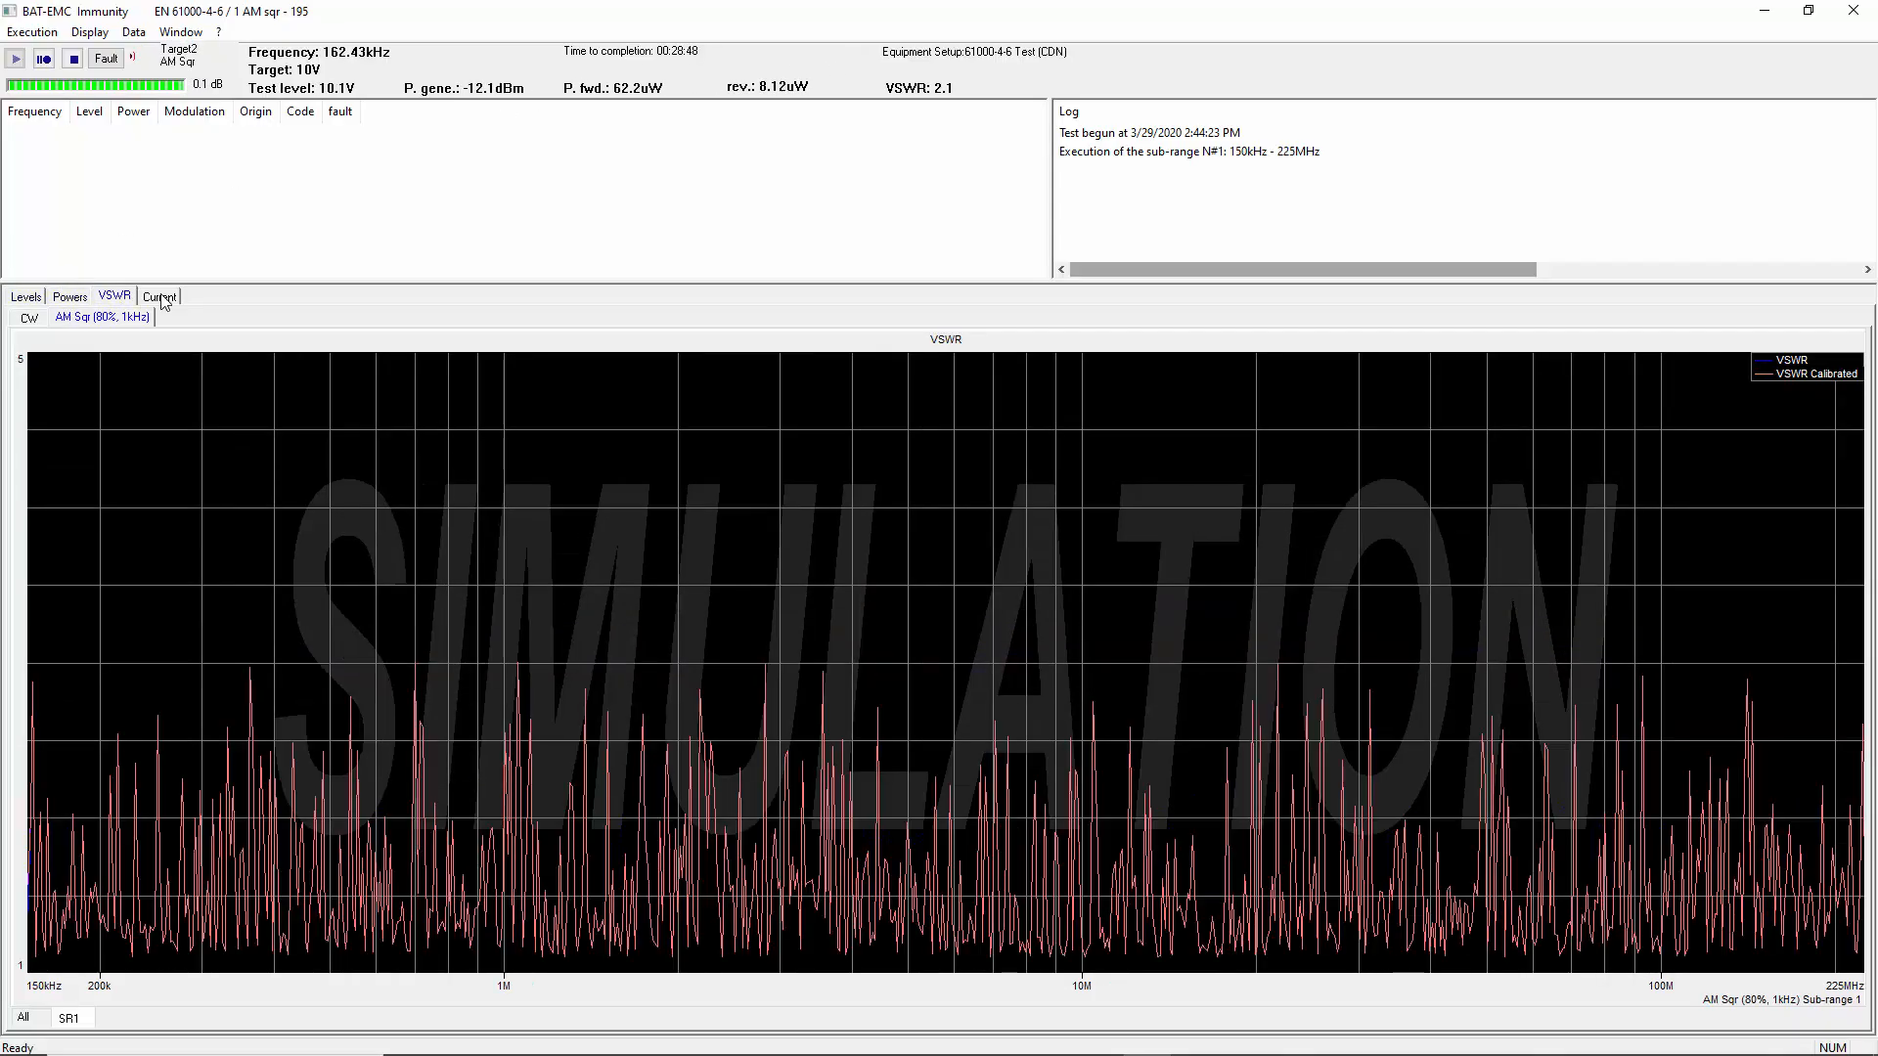
click(26, 297)
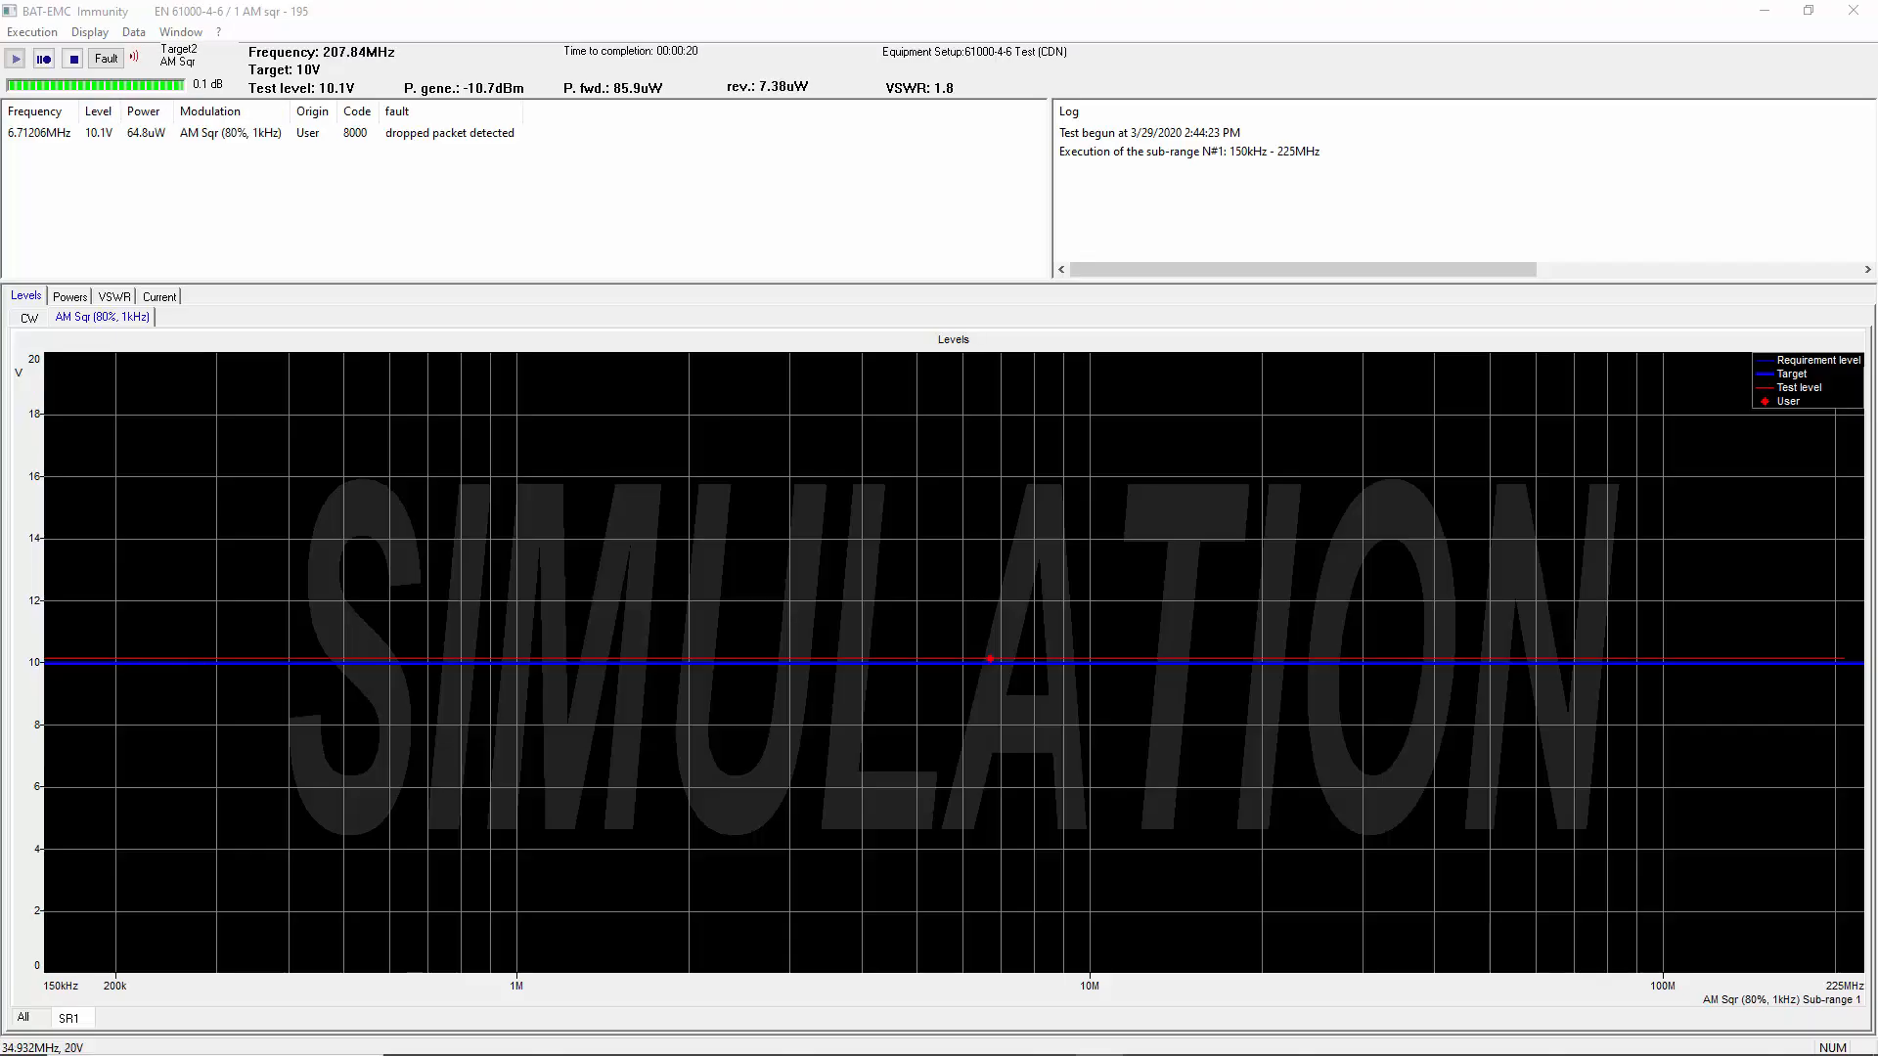
Signal a fault that suspends the test, with the comment "2nd dropped packet detected", then resume with save and continue
click(1771, 744)
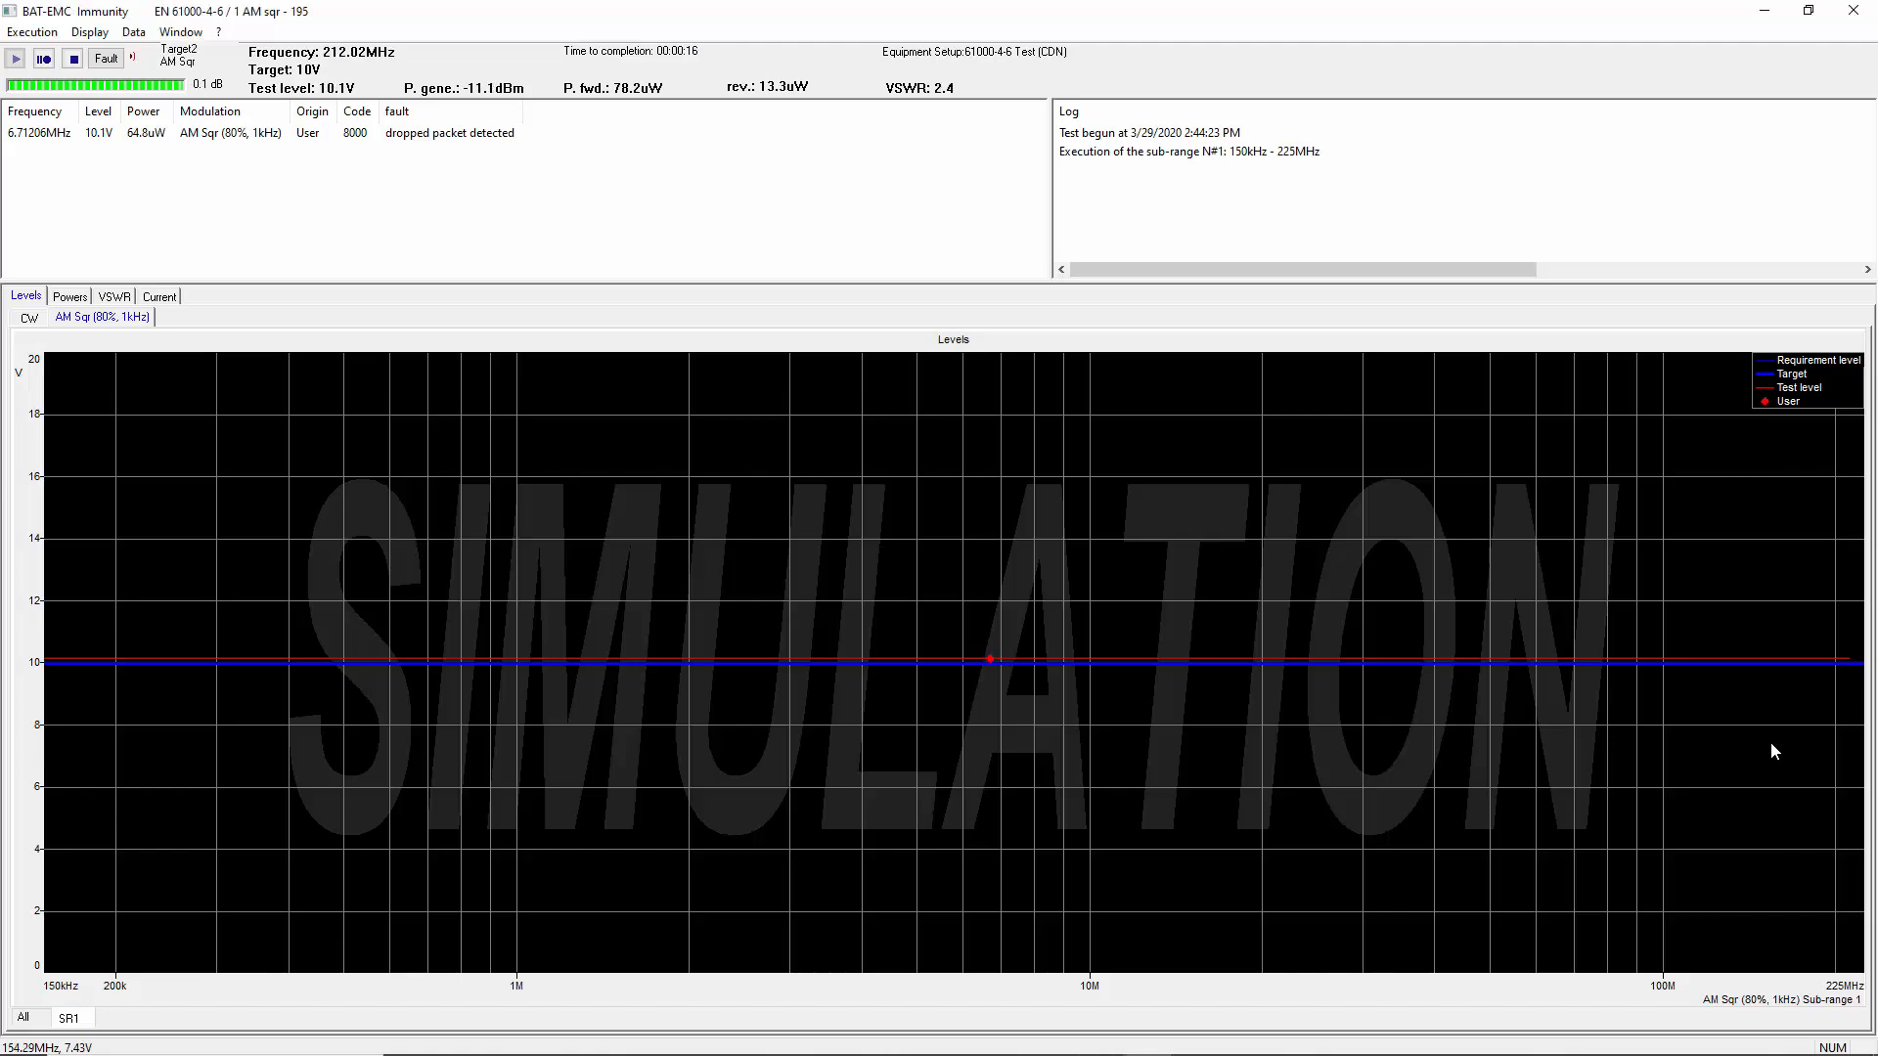
key(space)
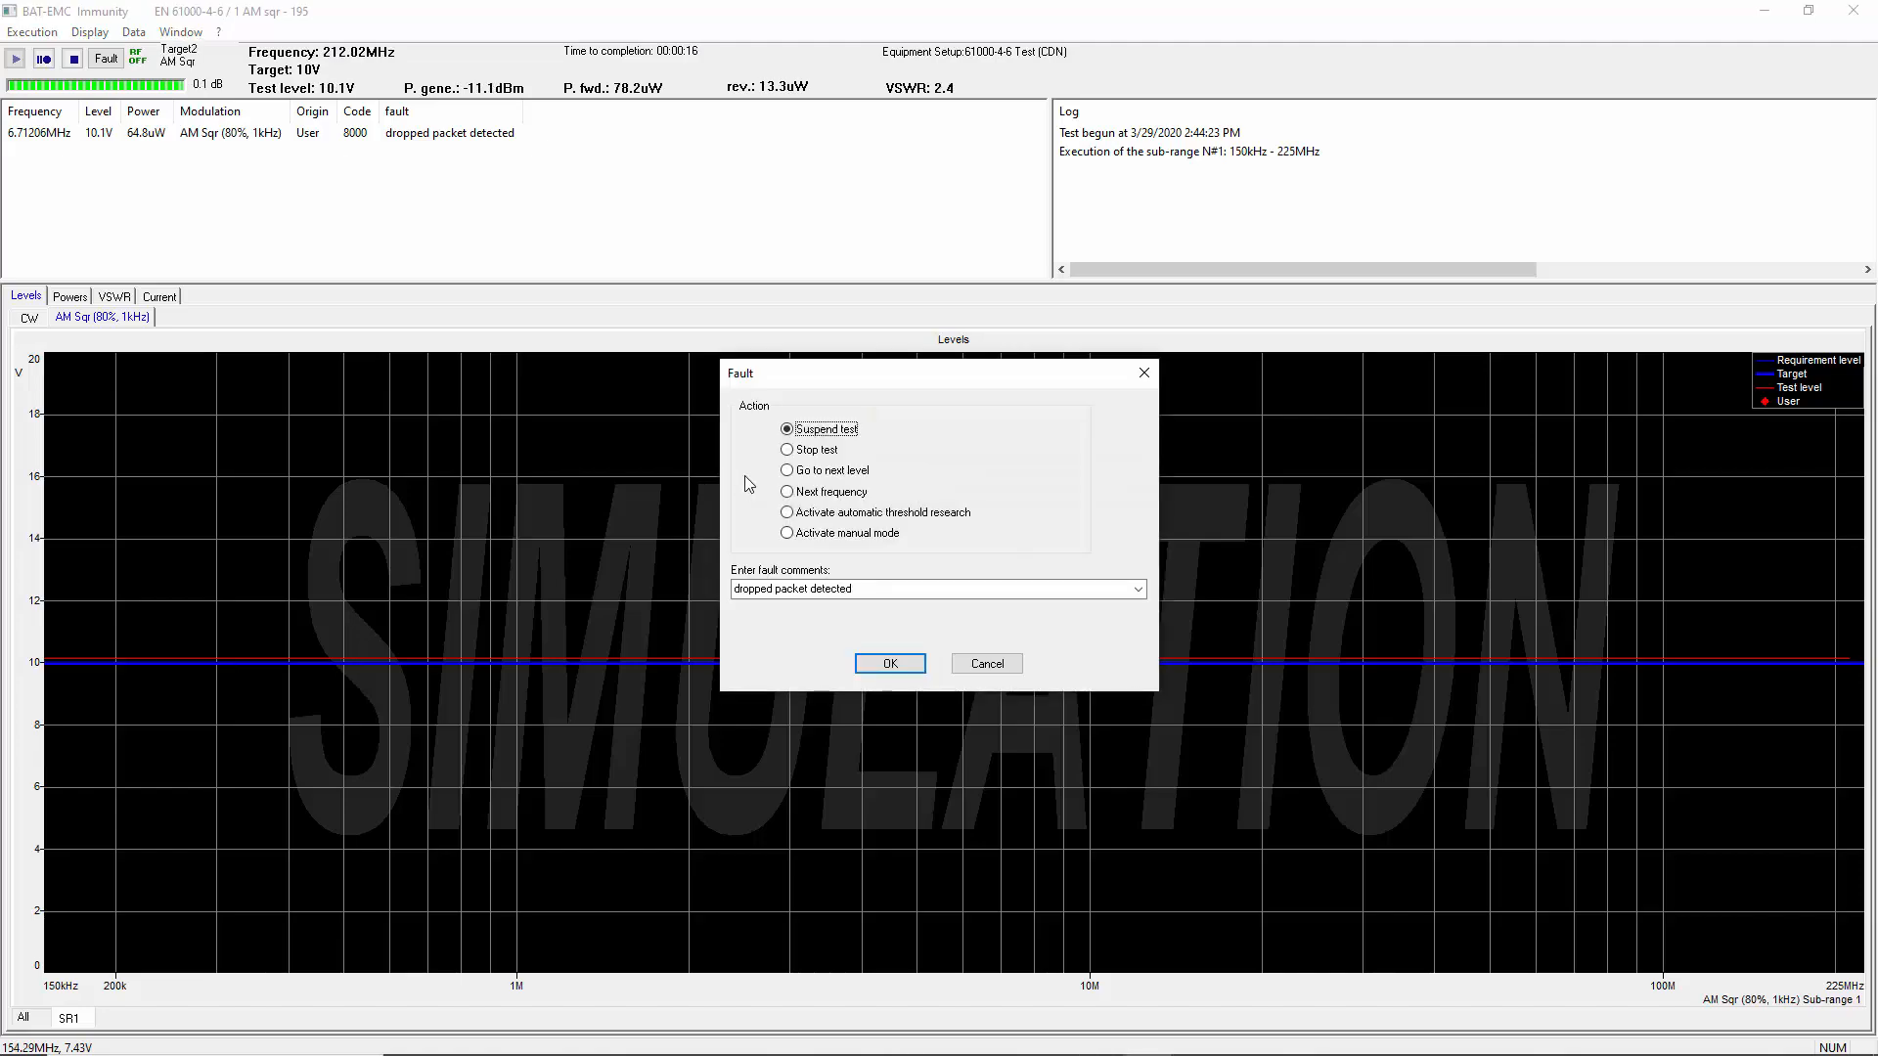
click(881, 591)
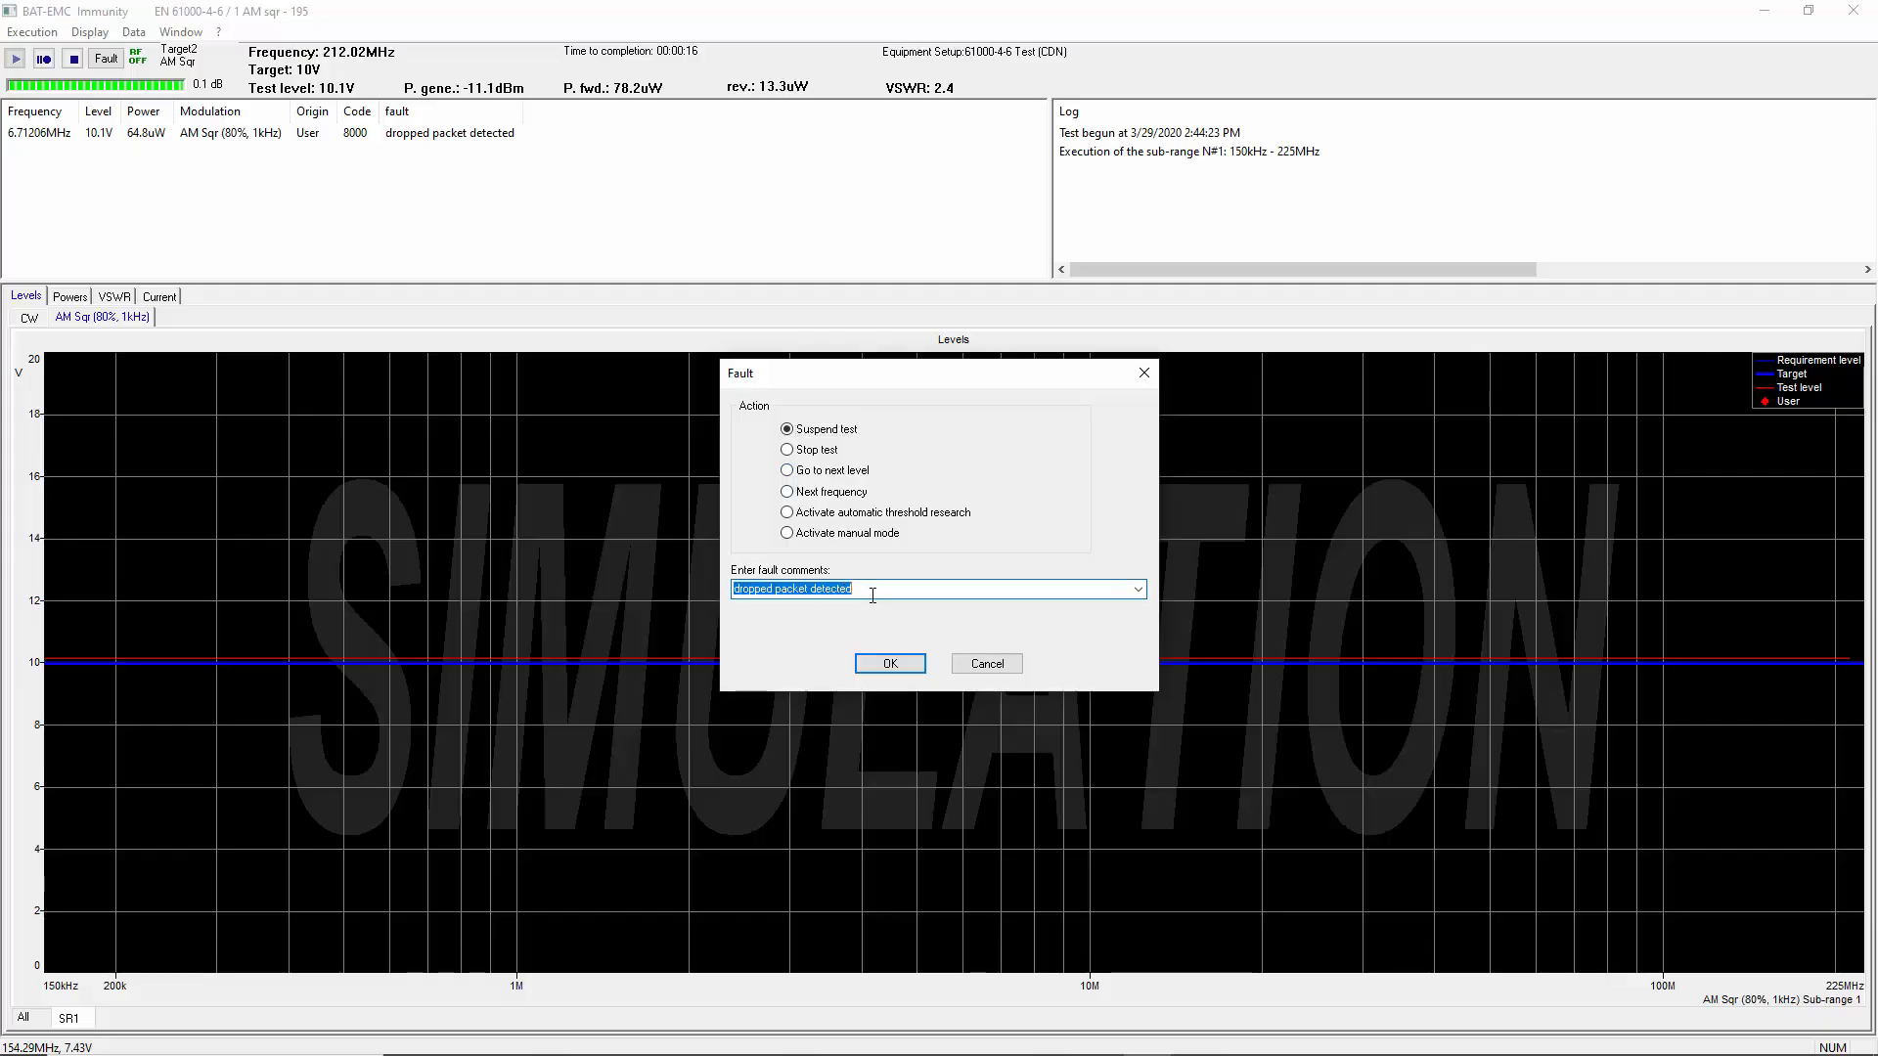
click(738, 591)
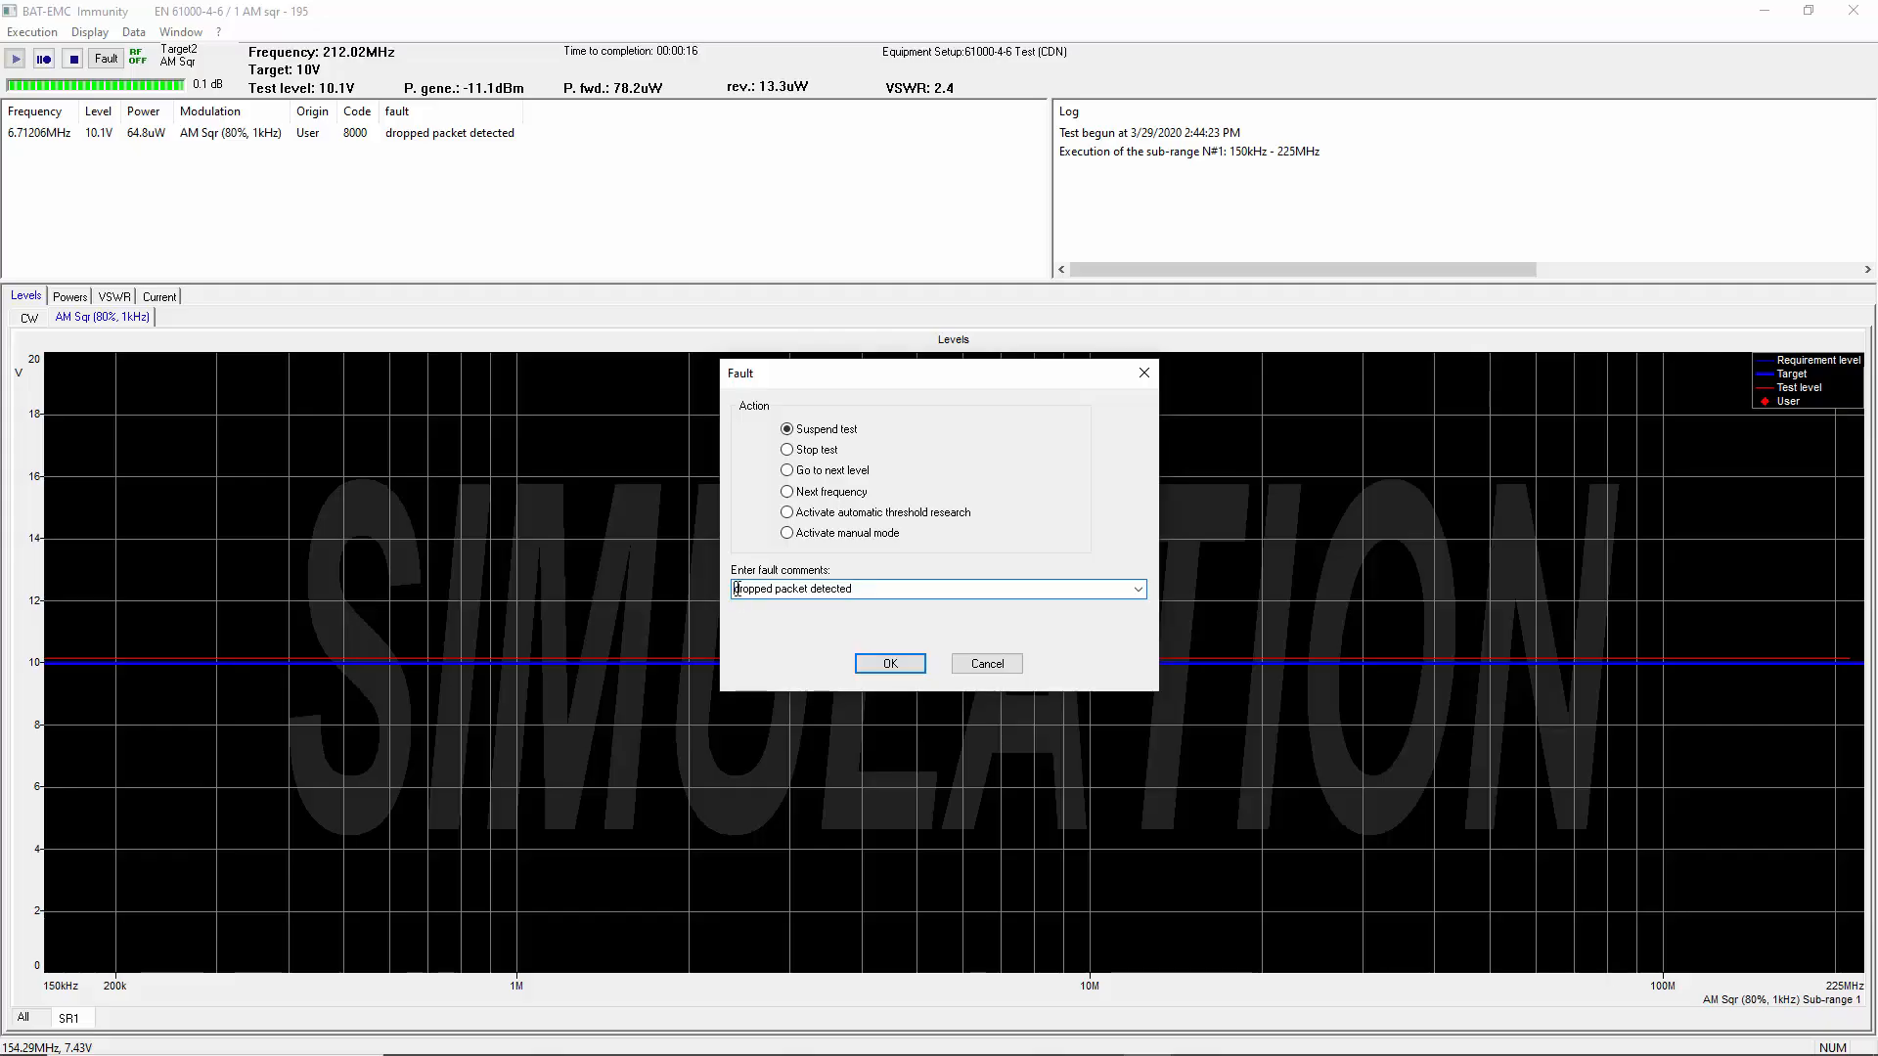
text(and)
click(874, 666)
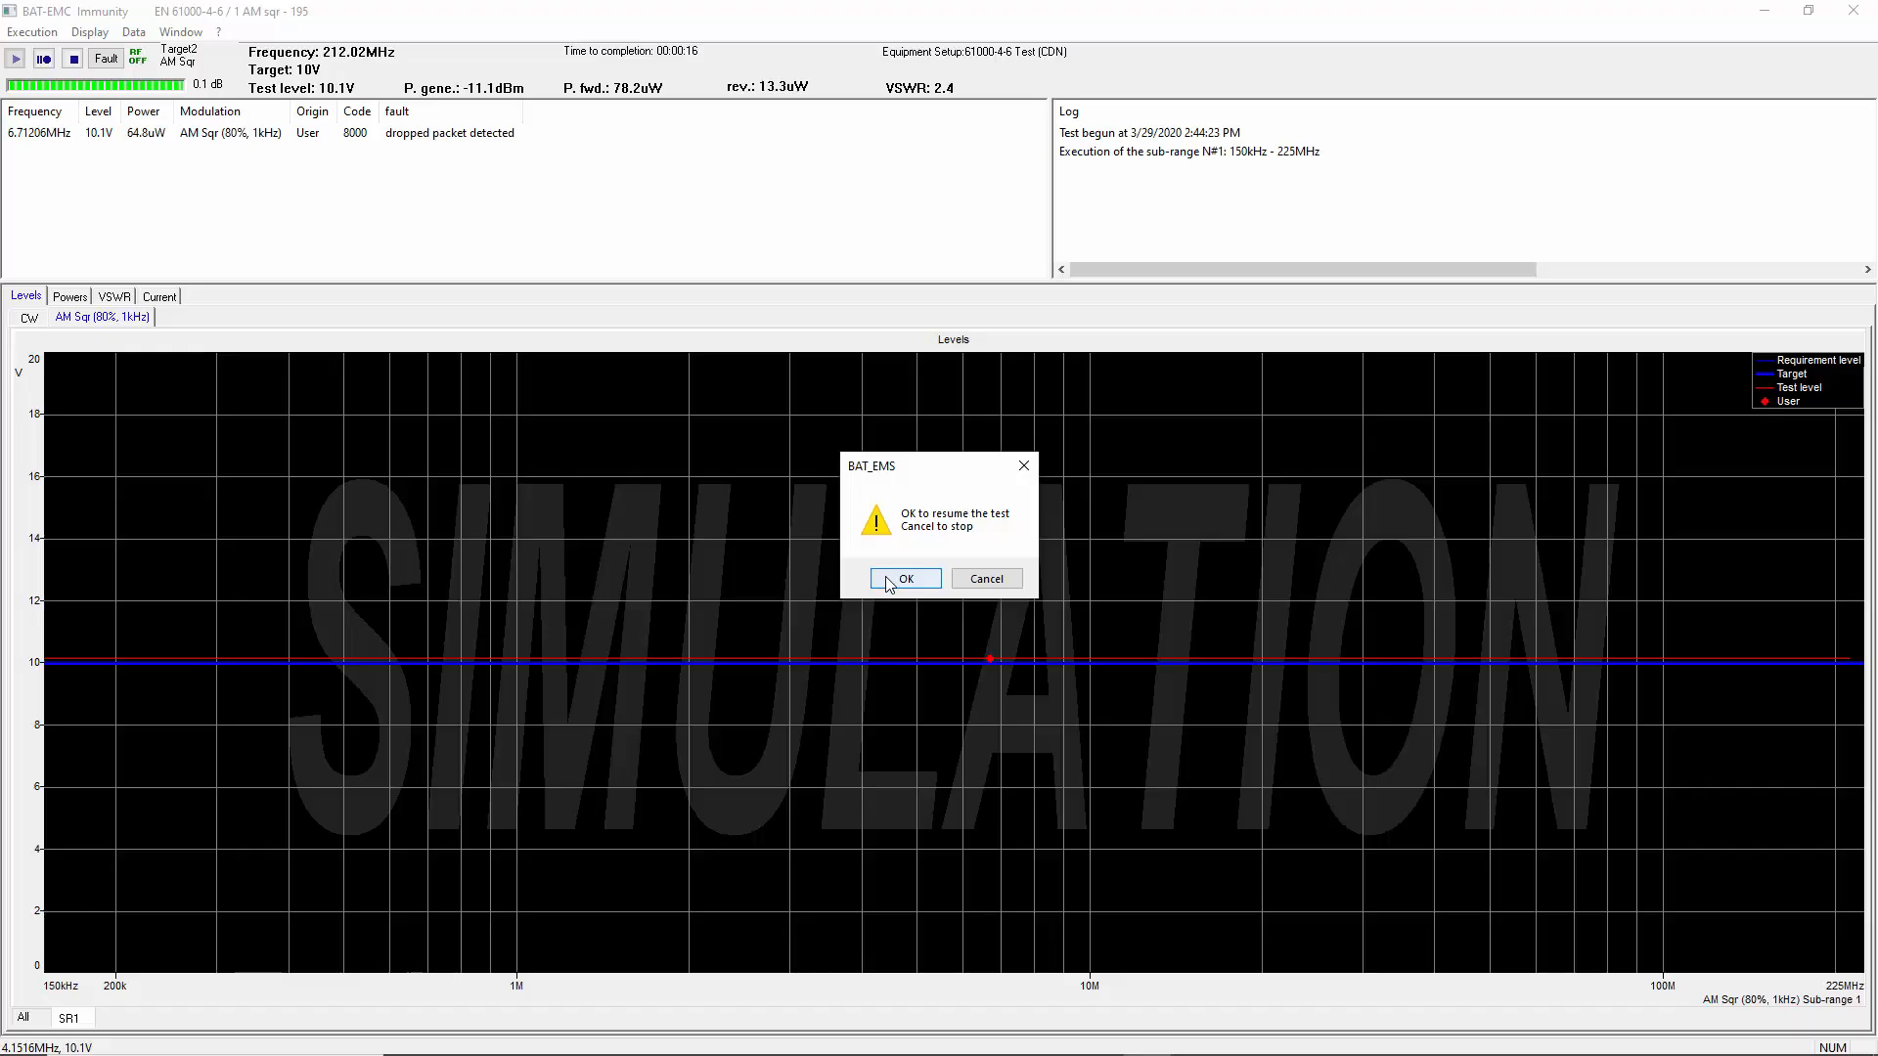
click(889, 583)
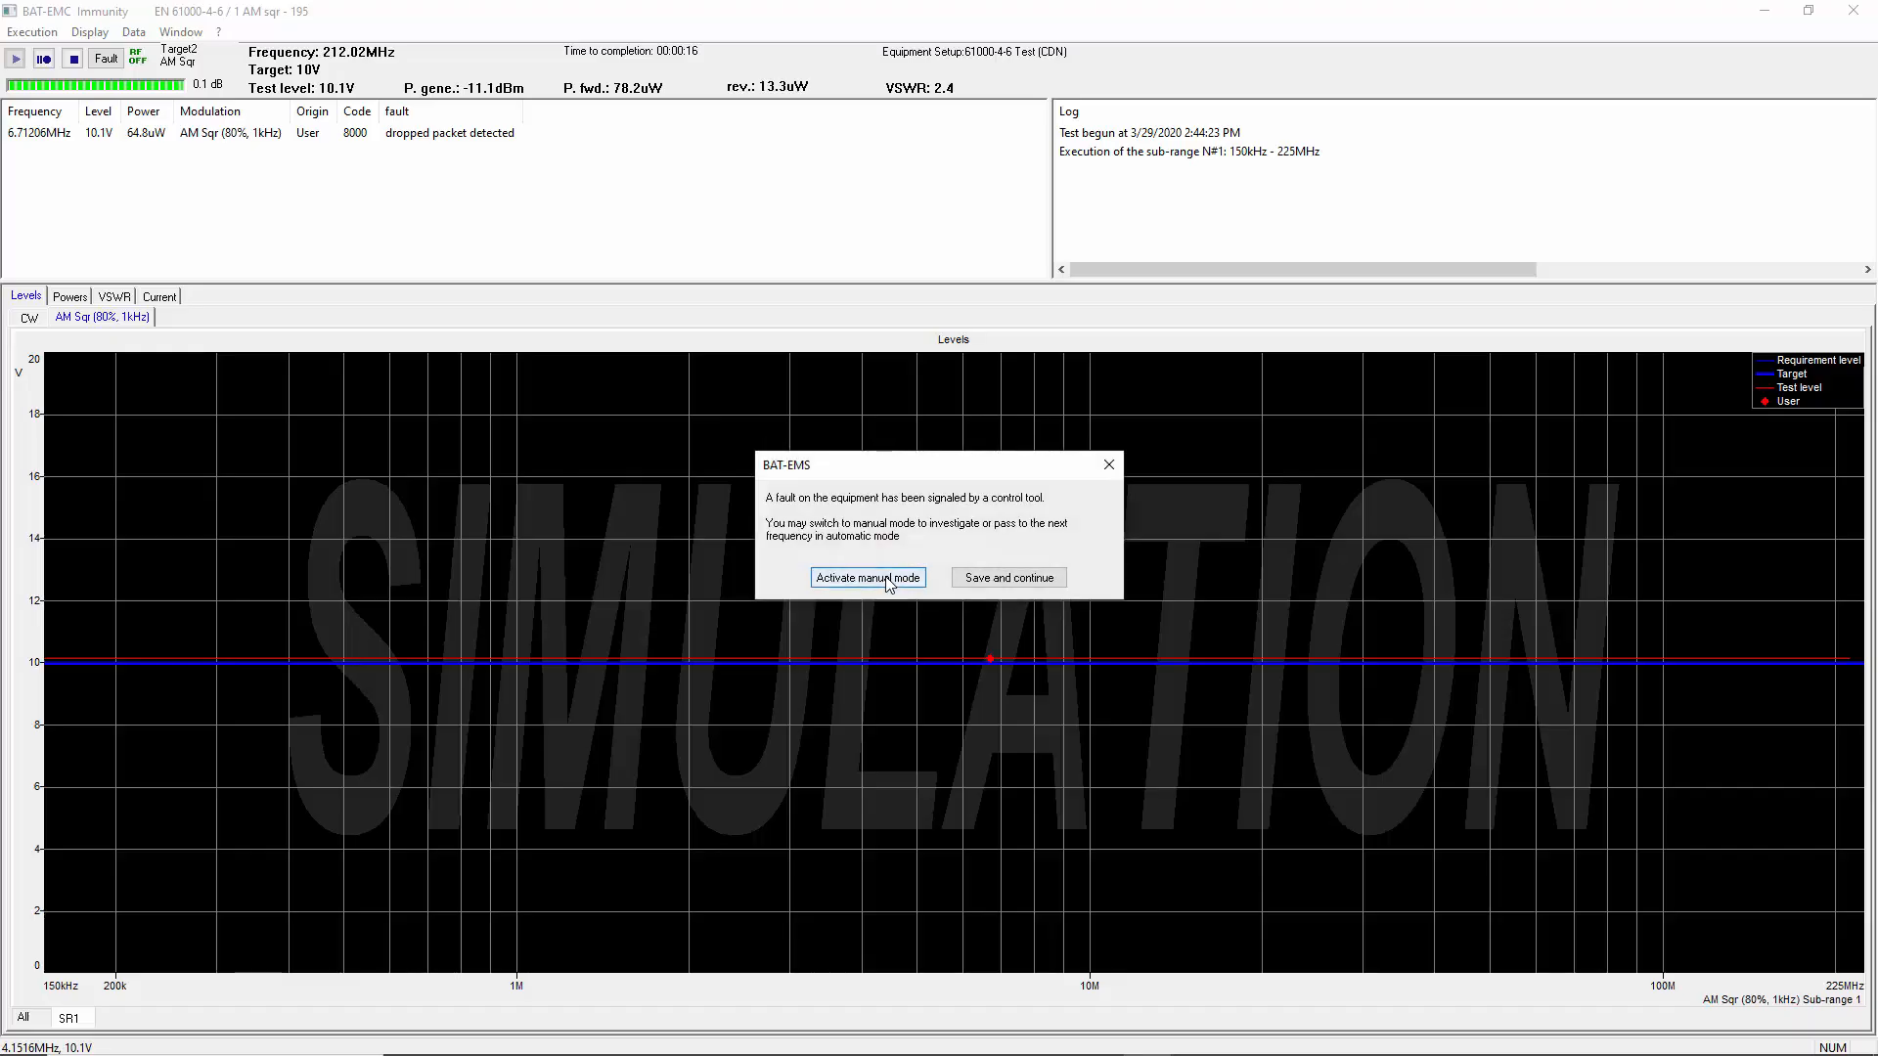
click(981, 581)
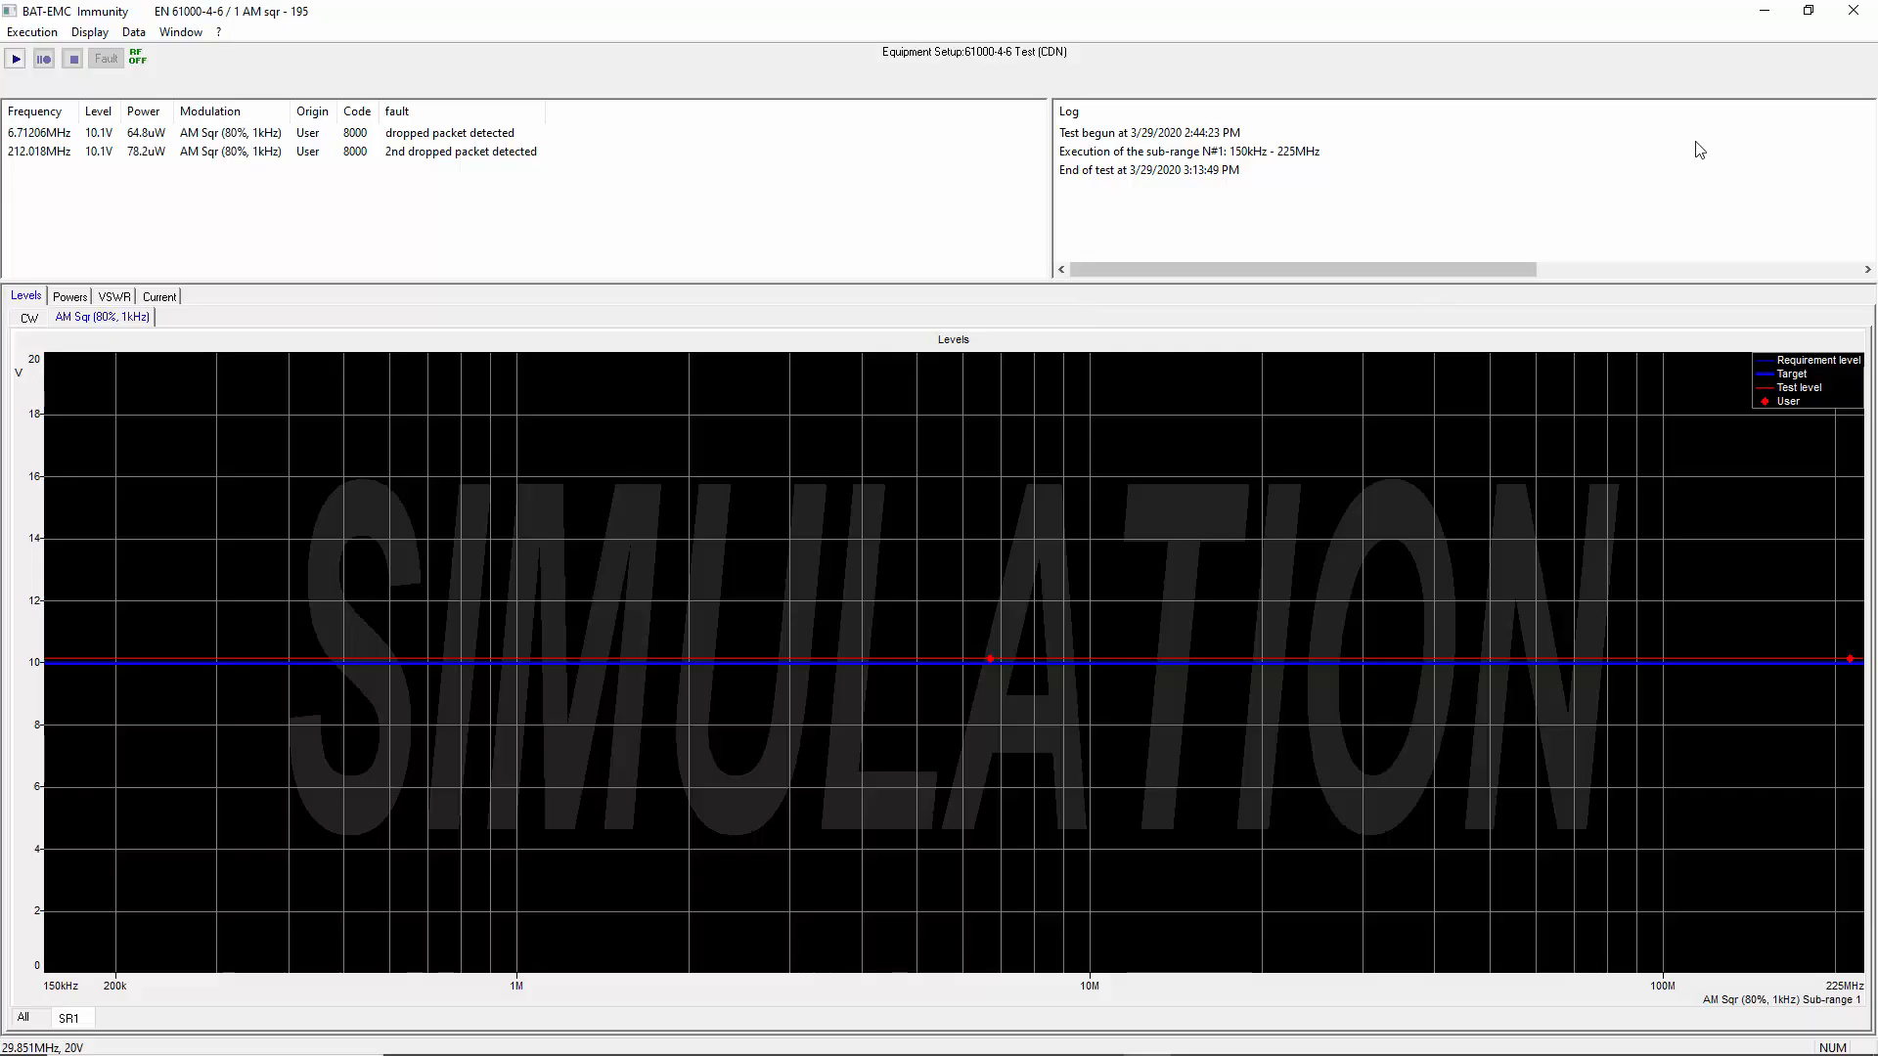
Close the test execution window and end the EN 61000-4-6 / 1 AM sqr test
click(1854, 11)
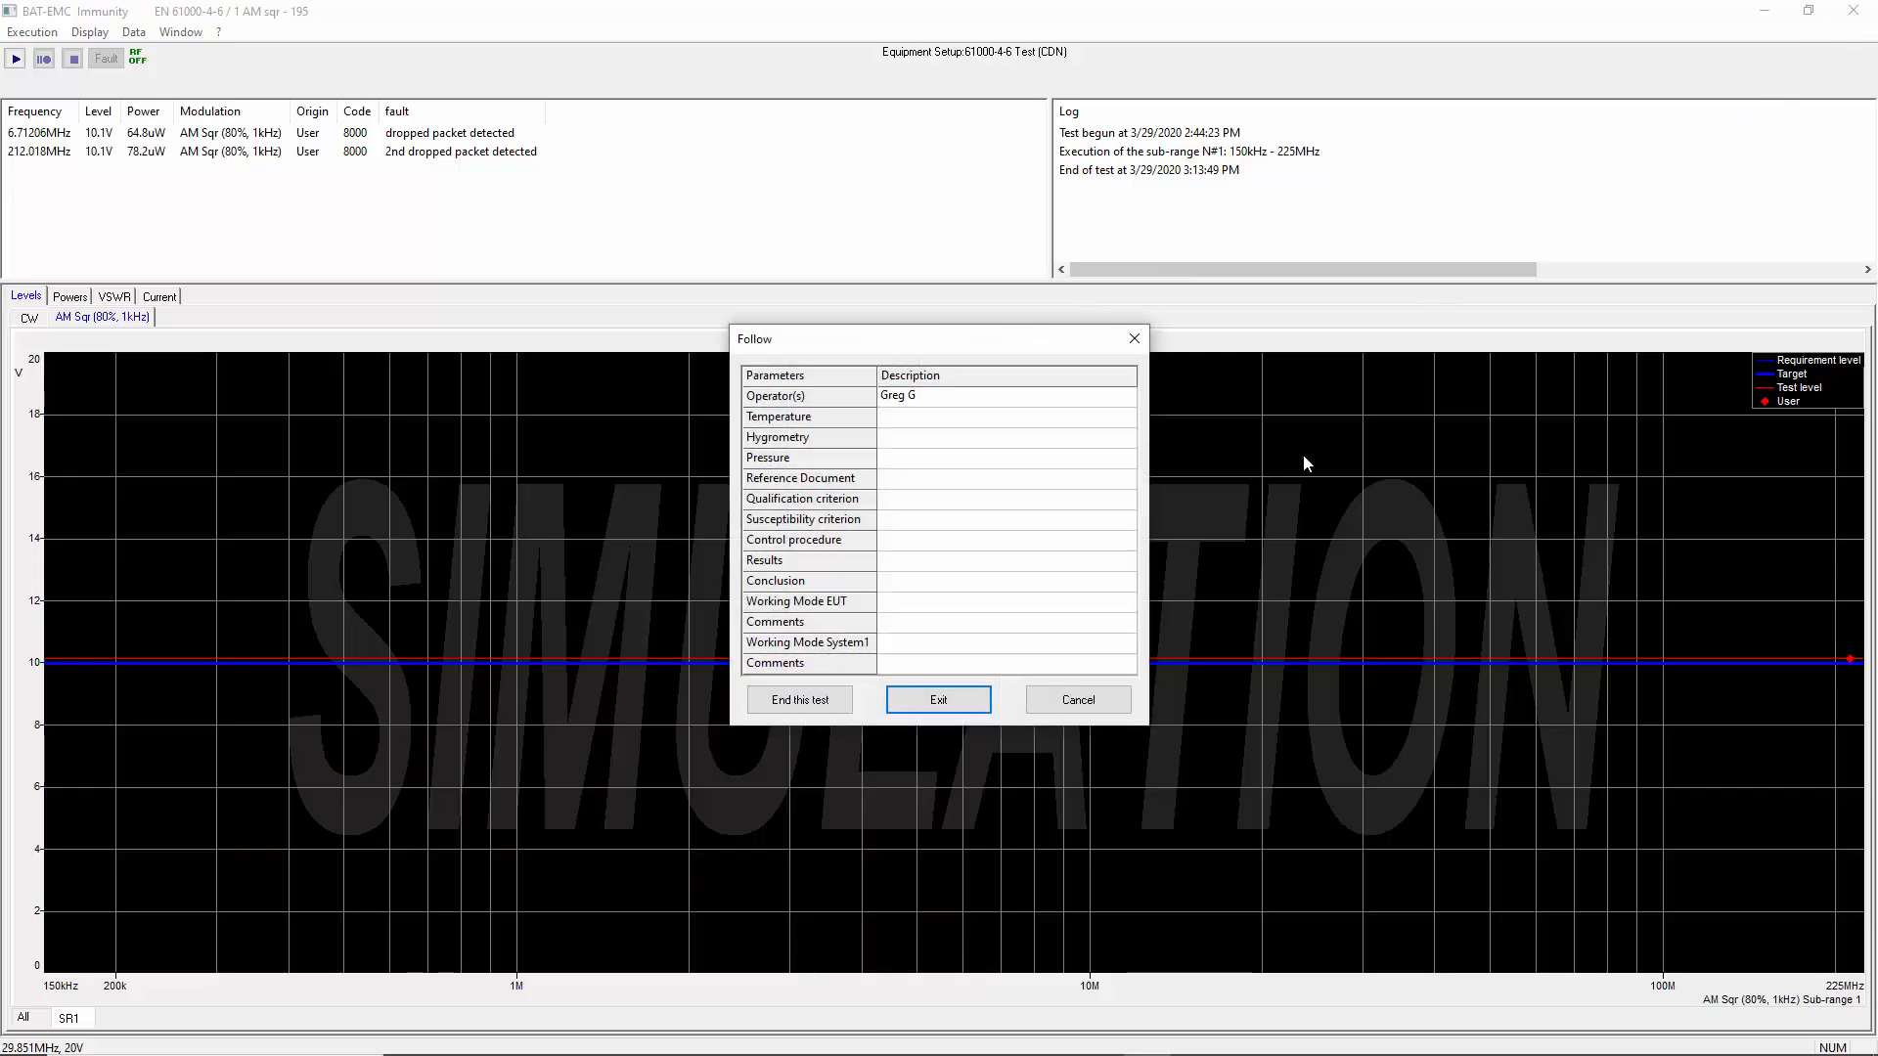
click(799, 700)
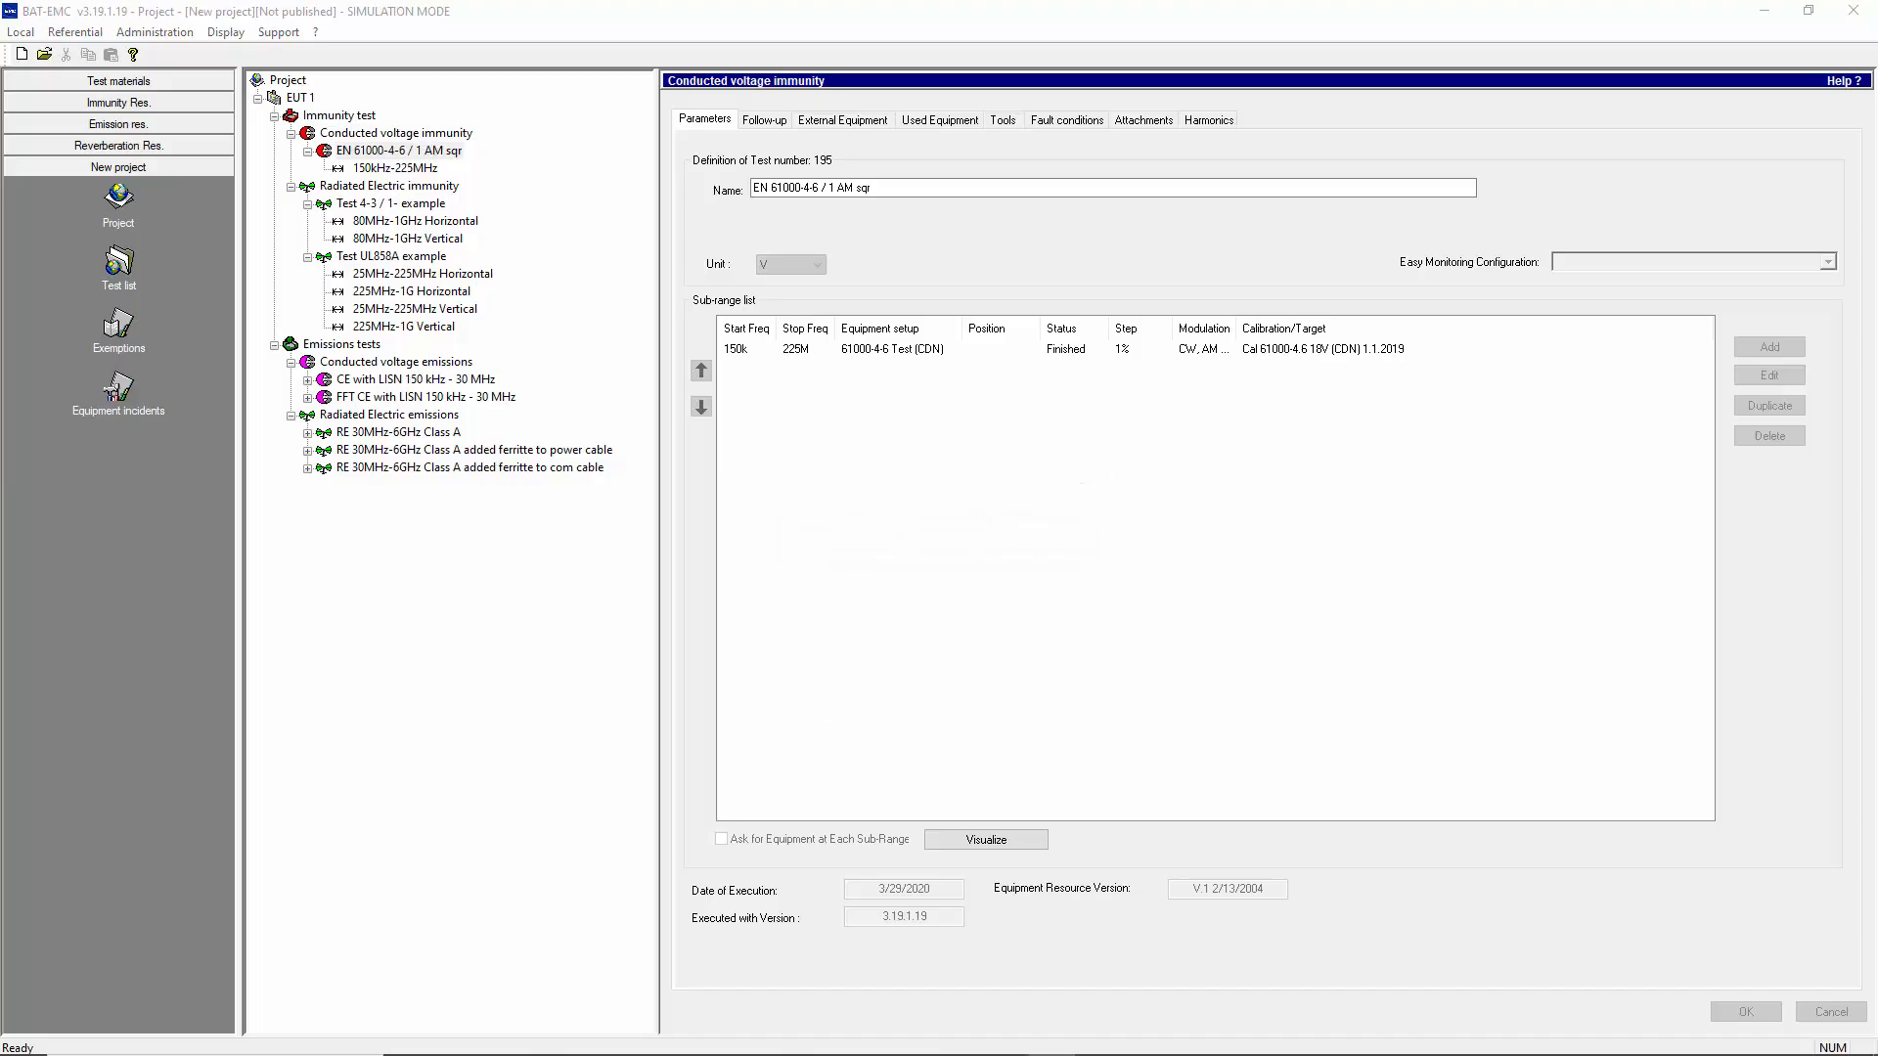
Try to generate a report for the EN 61000-4-6 / 1 AM sqr test from the template Conducted Voltage Immunity - revised generic.dot, named report 1
right_click(396, 152)
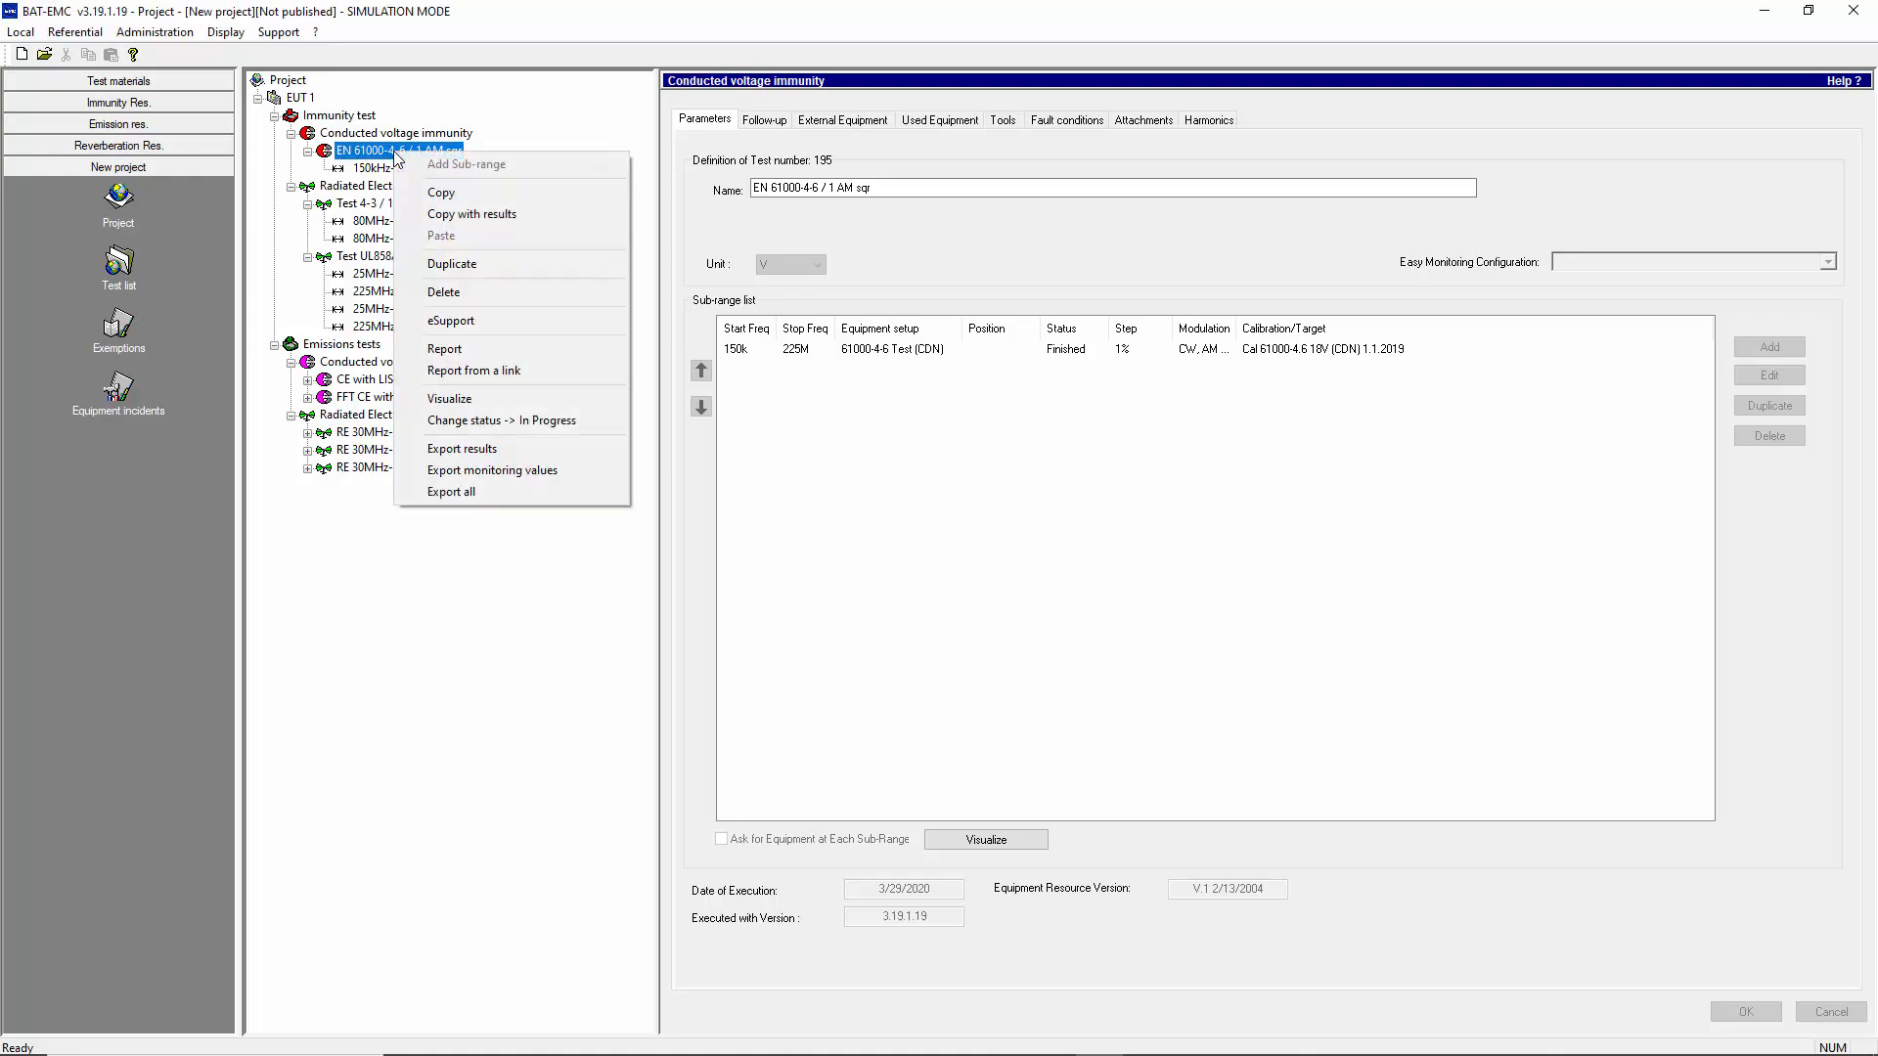
click(494, 350)
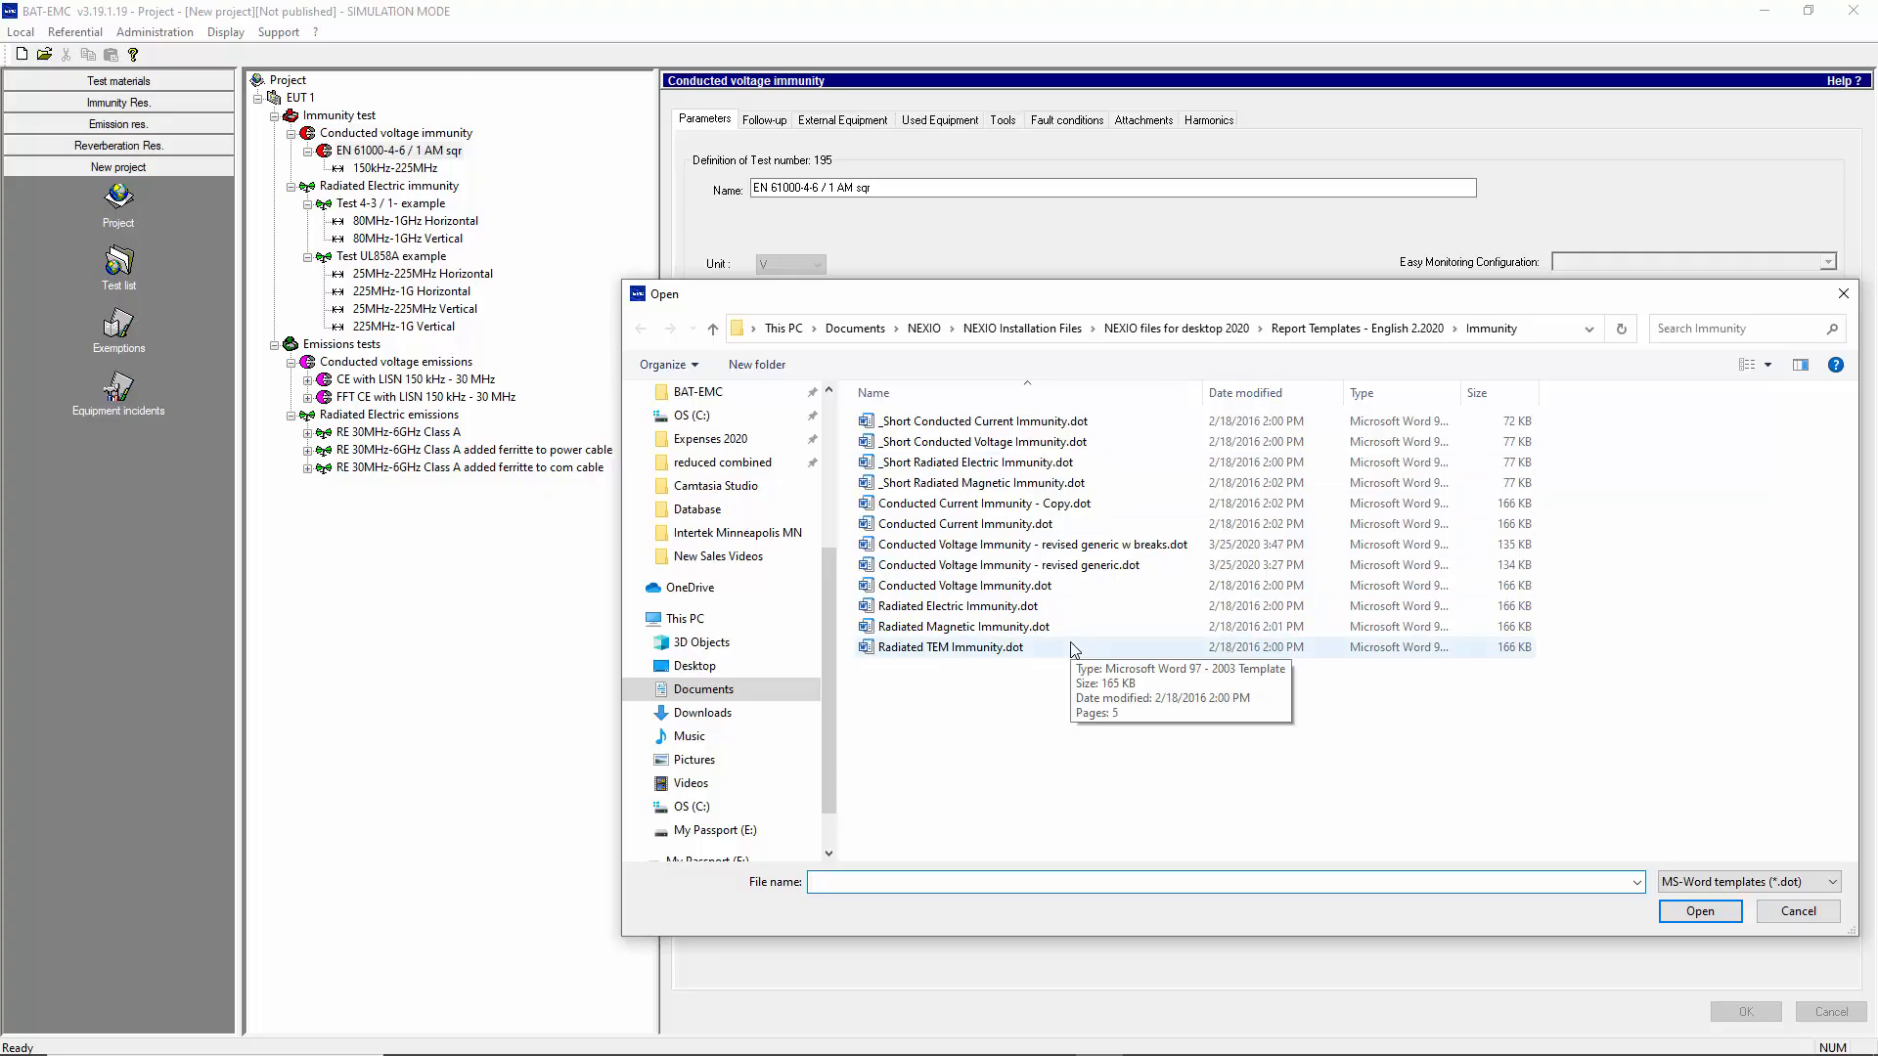
click(1059, 568)
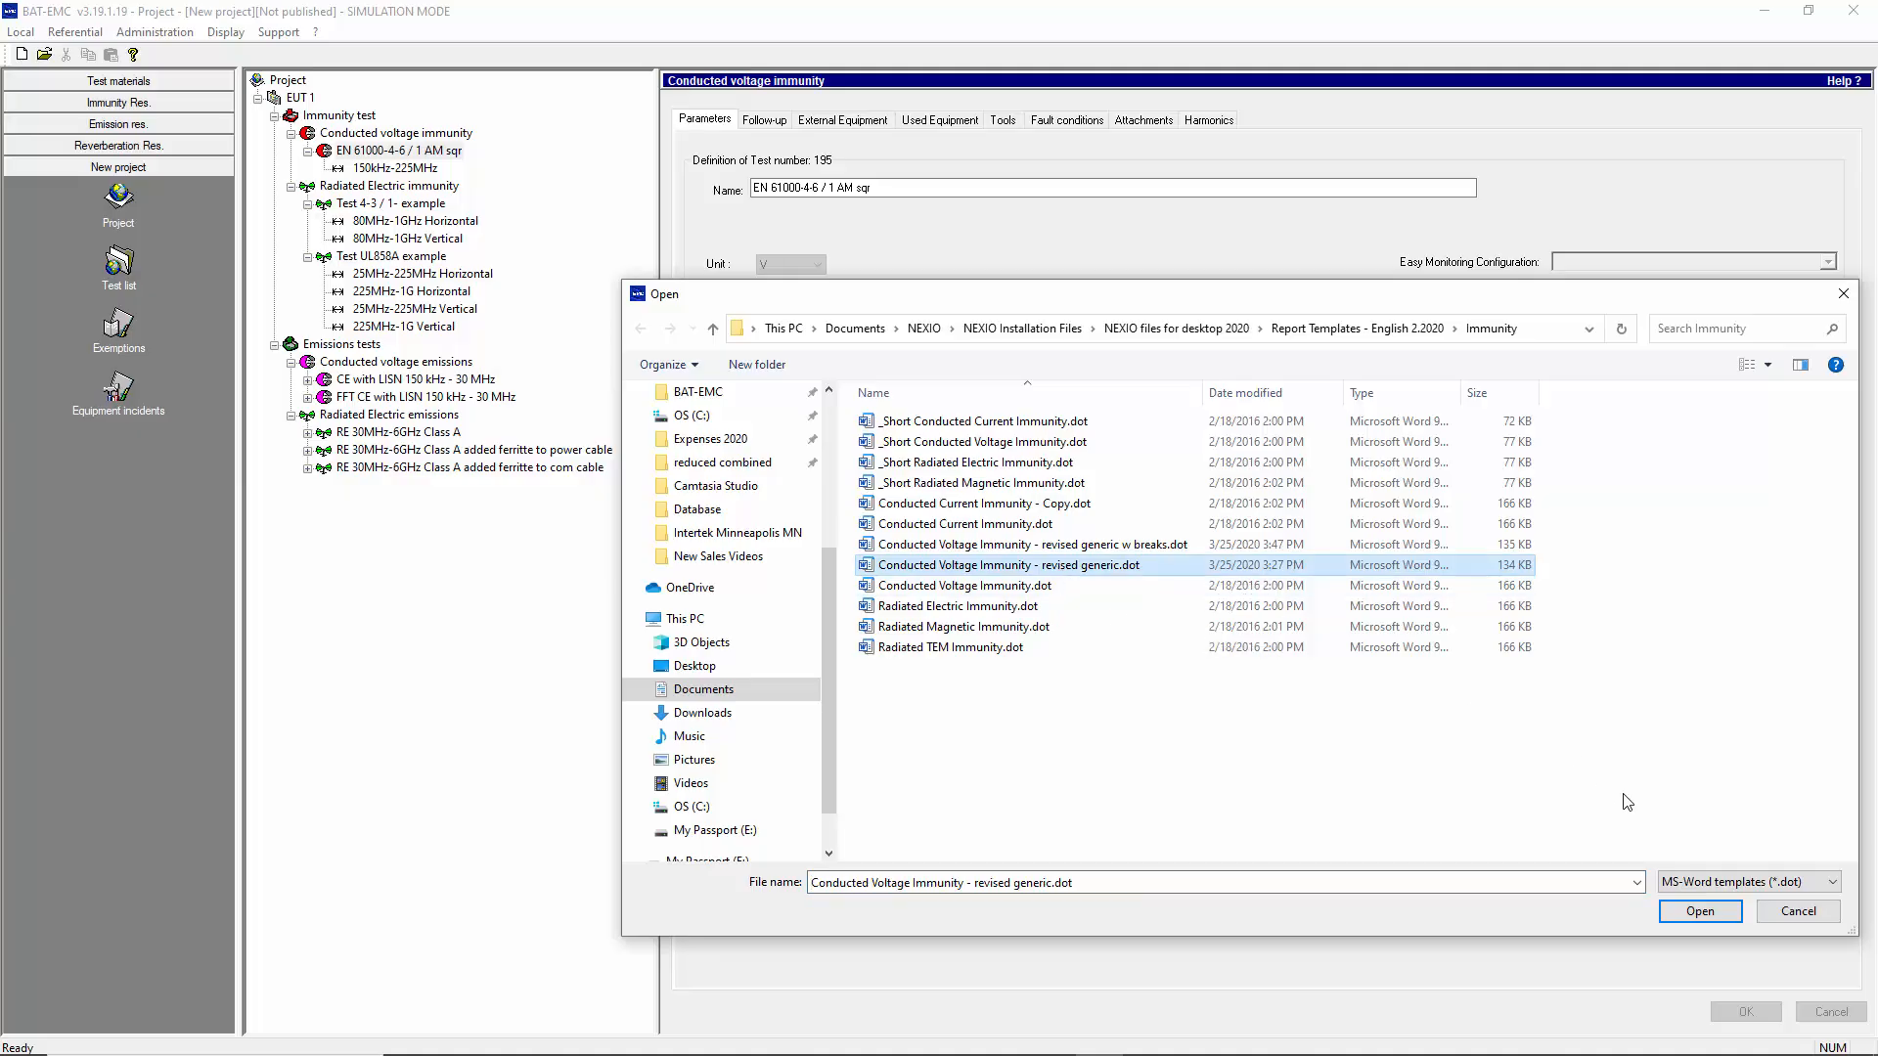
click(1714, 915)
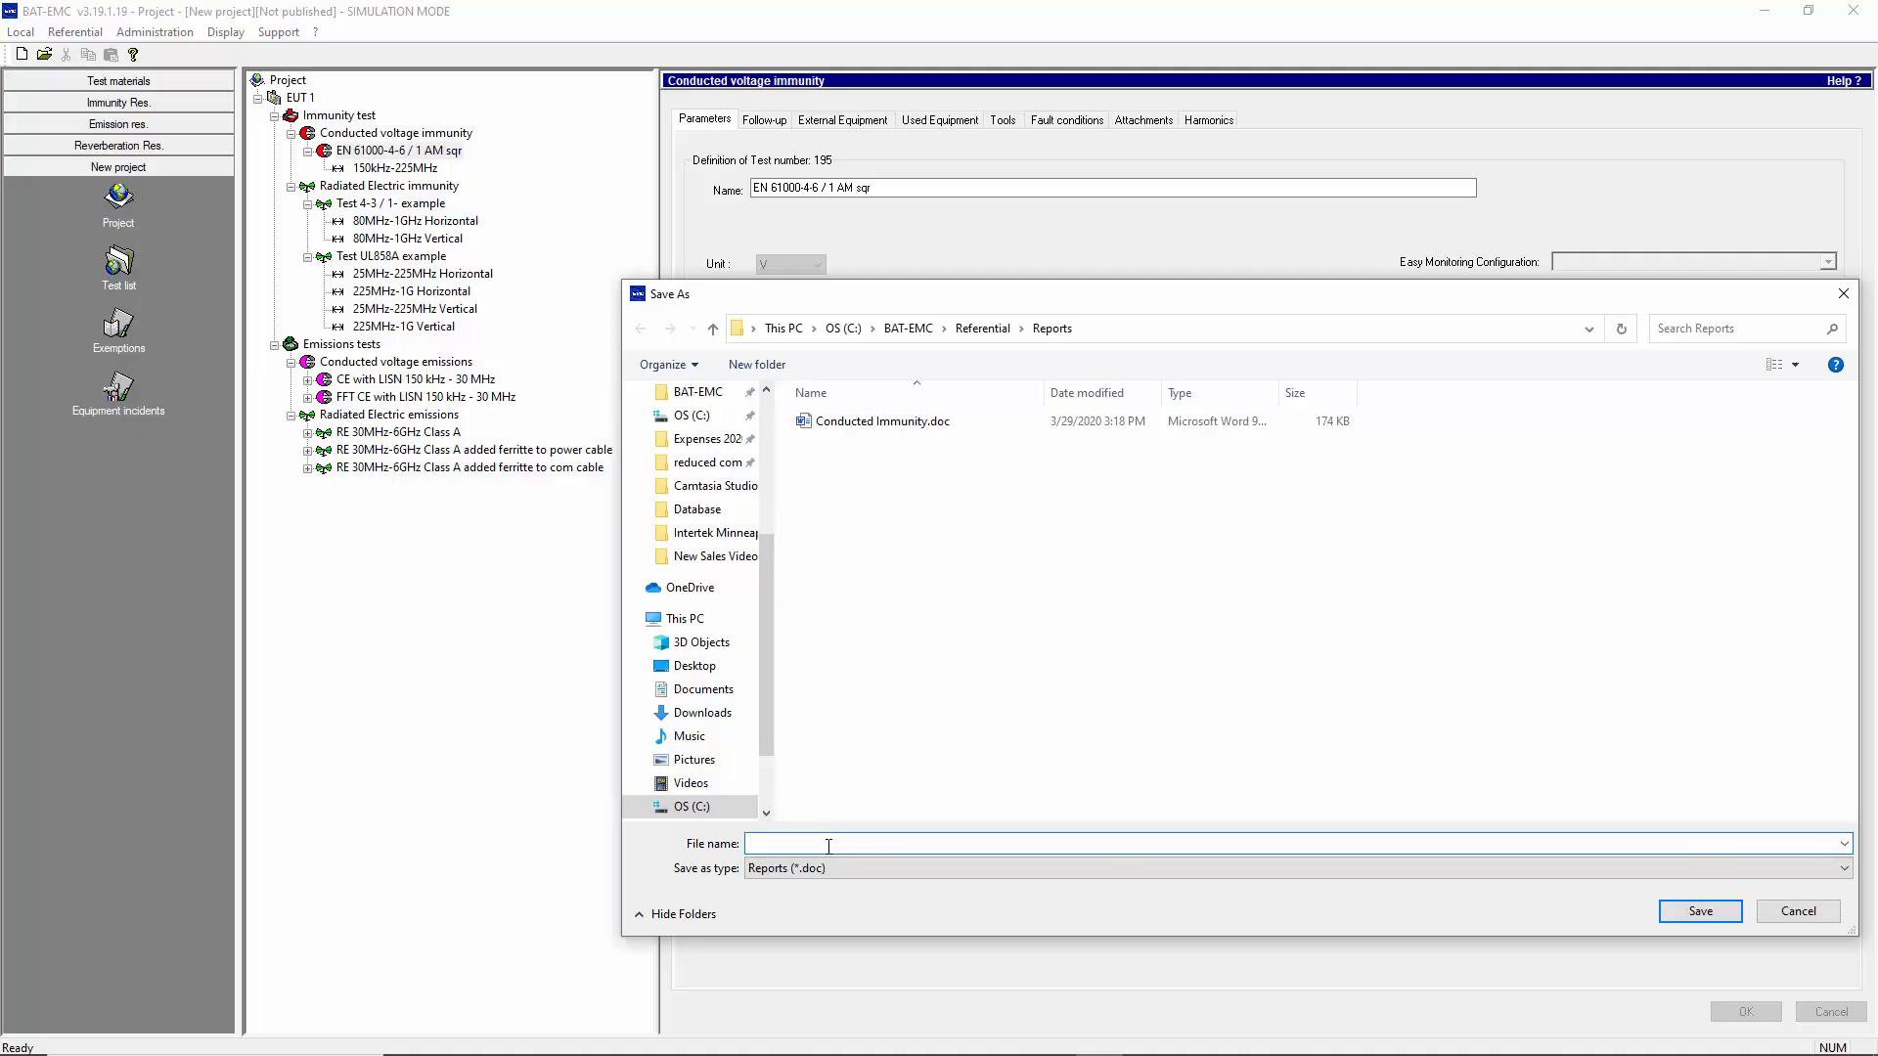
text(report 1)
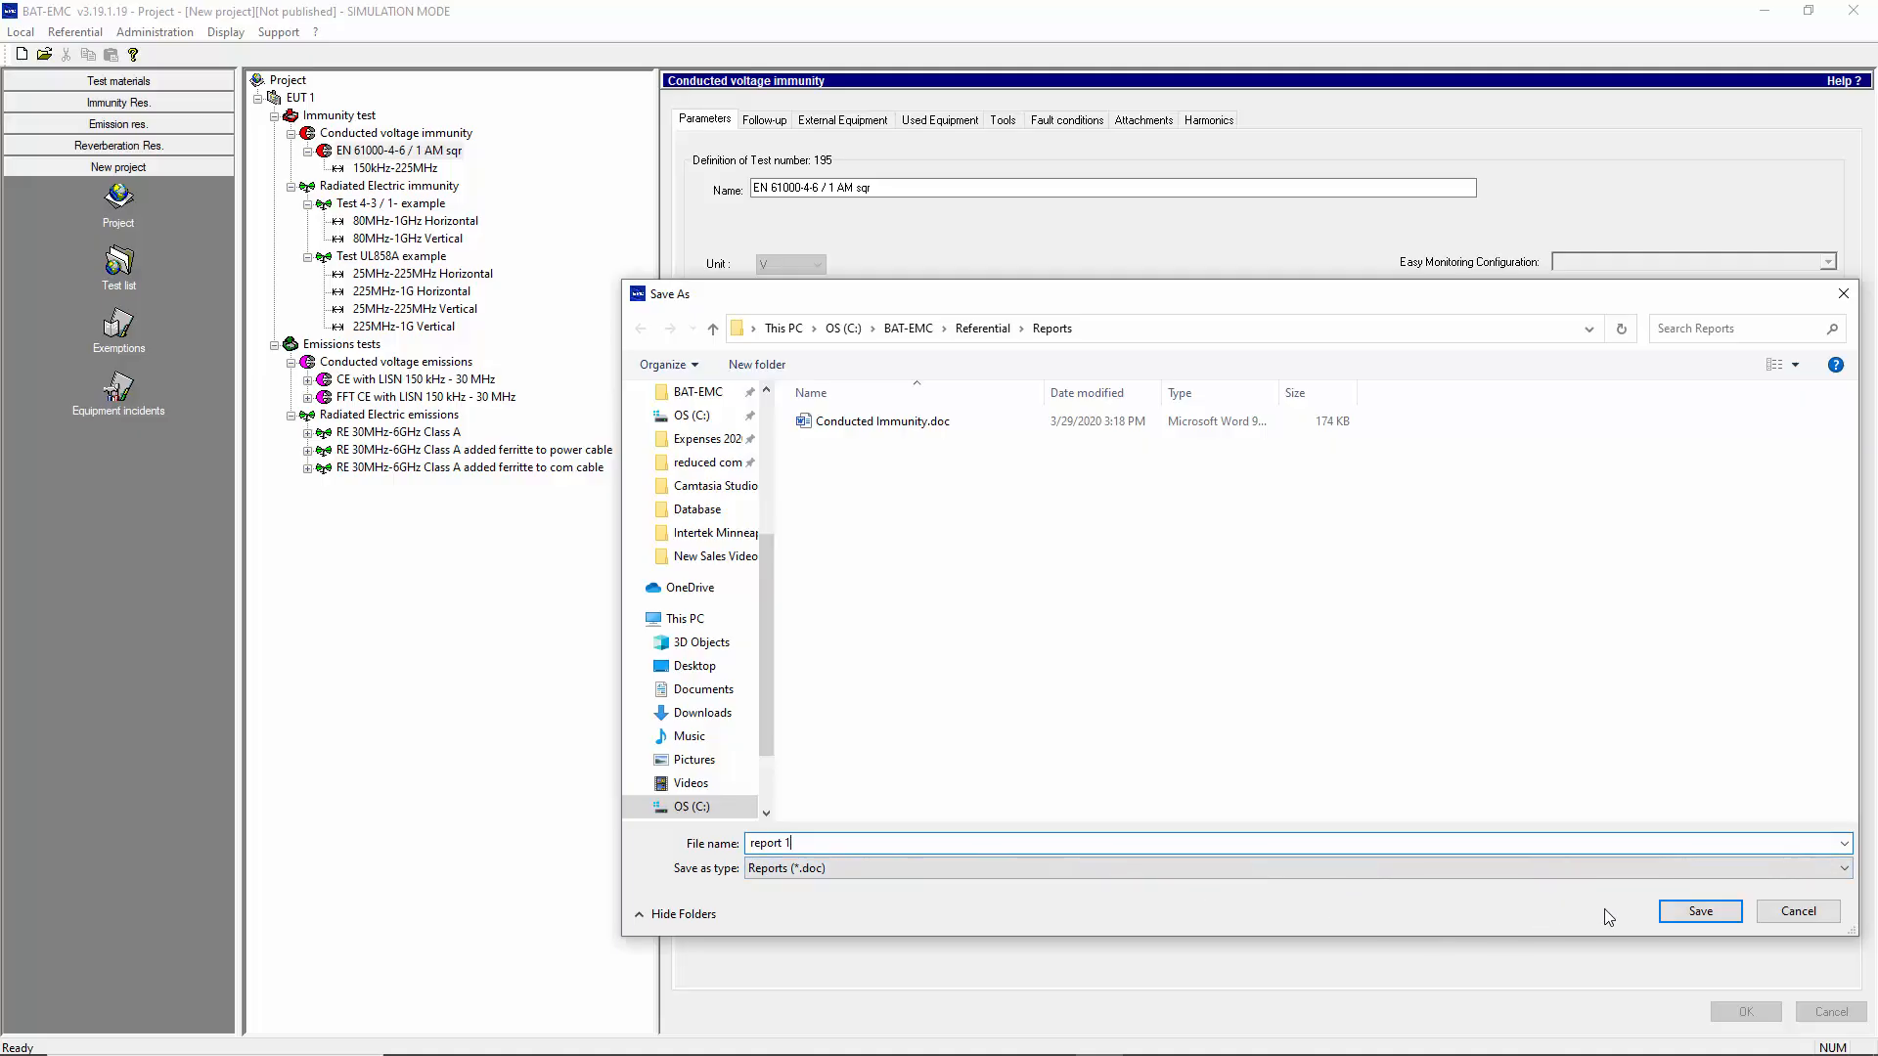
click(1686, 917)
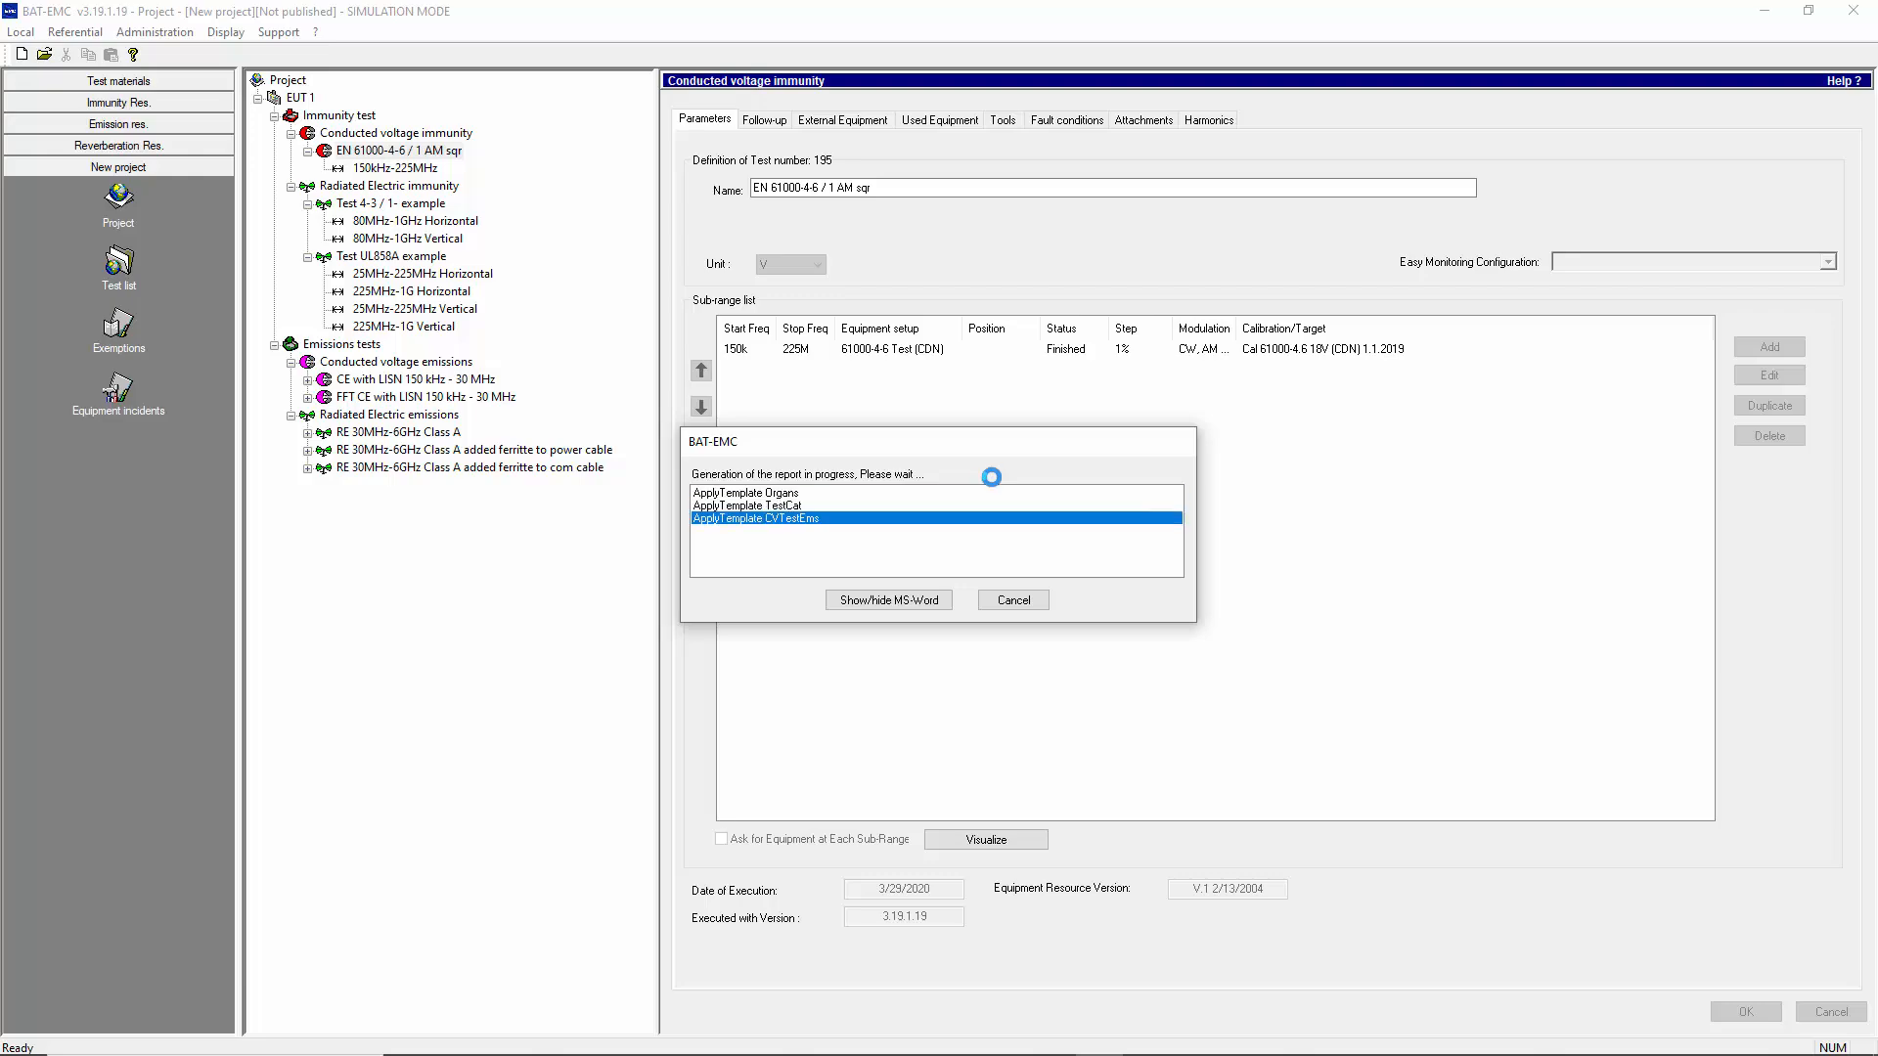
click(1012, 609)
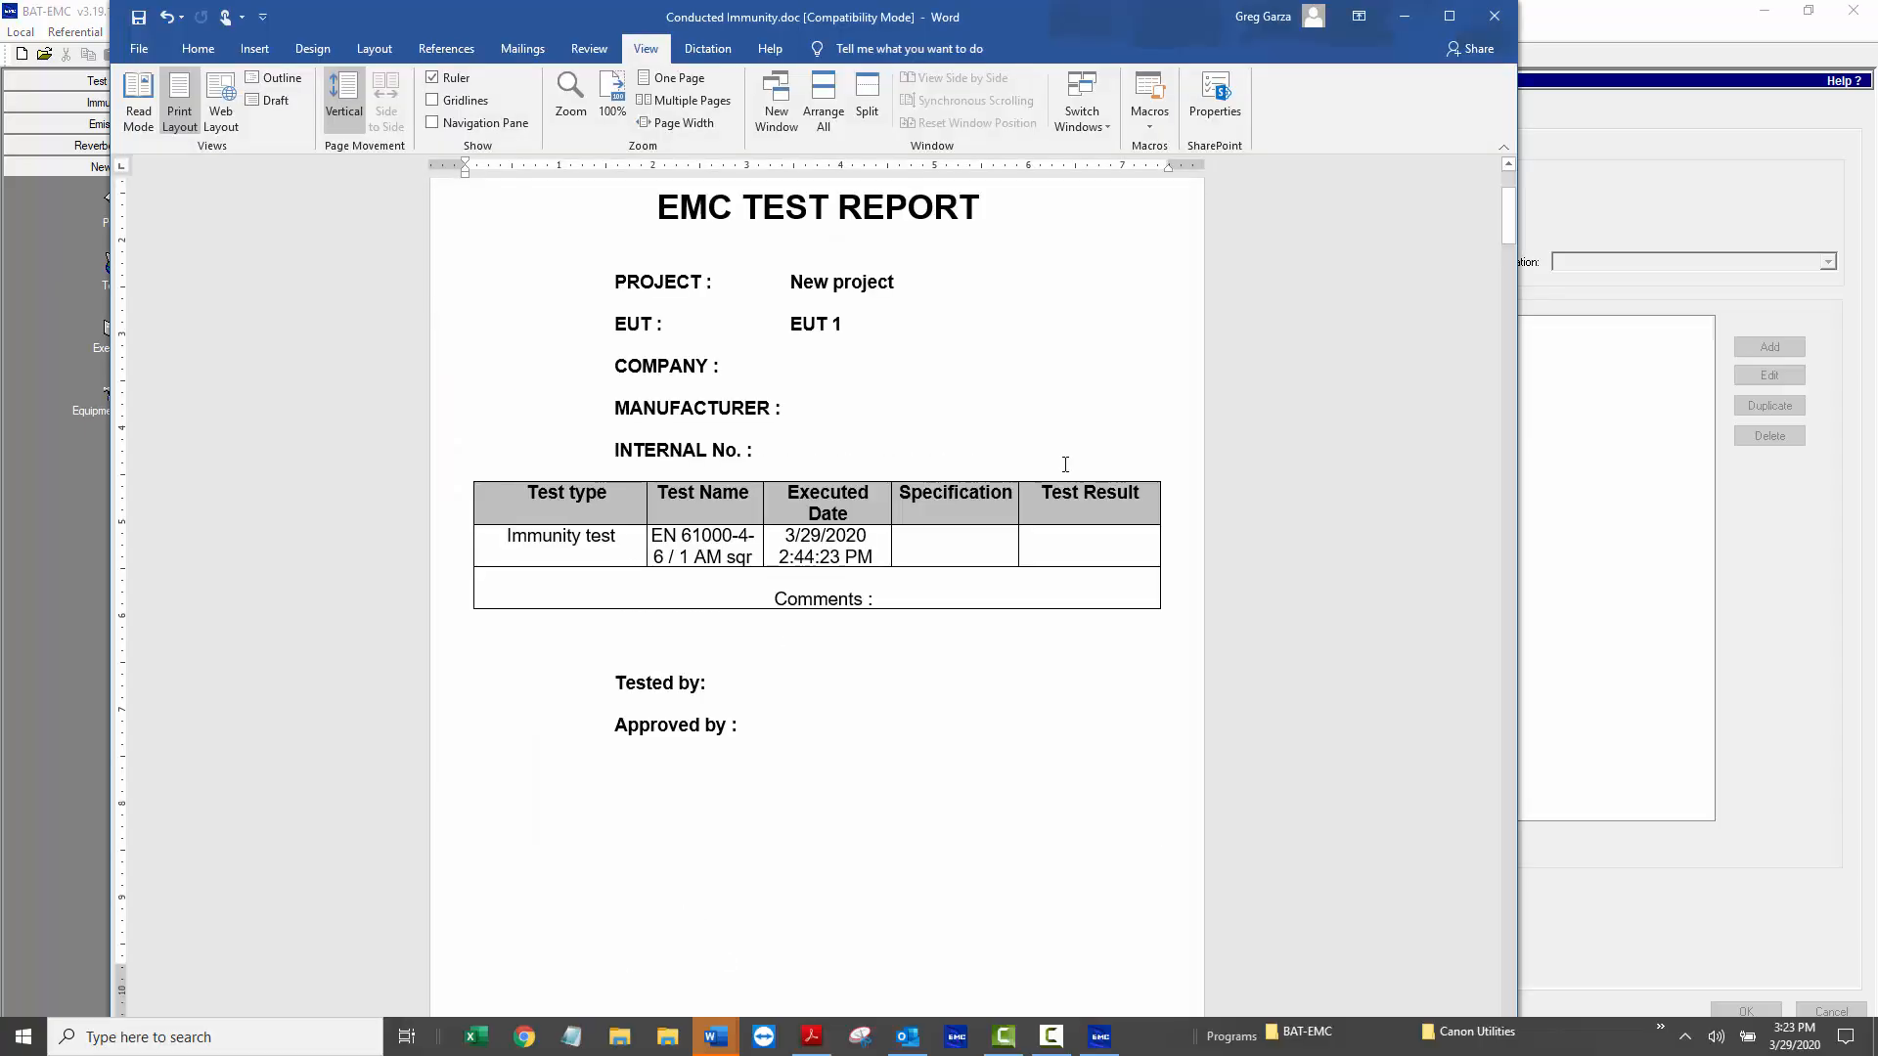
Review Conducted Immunity.doc in Word, examining the test information, fault results, equipment used, and level and power graphs
scroll(1065, 464, down, 8)
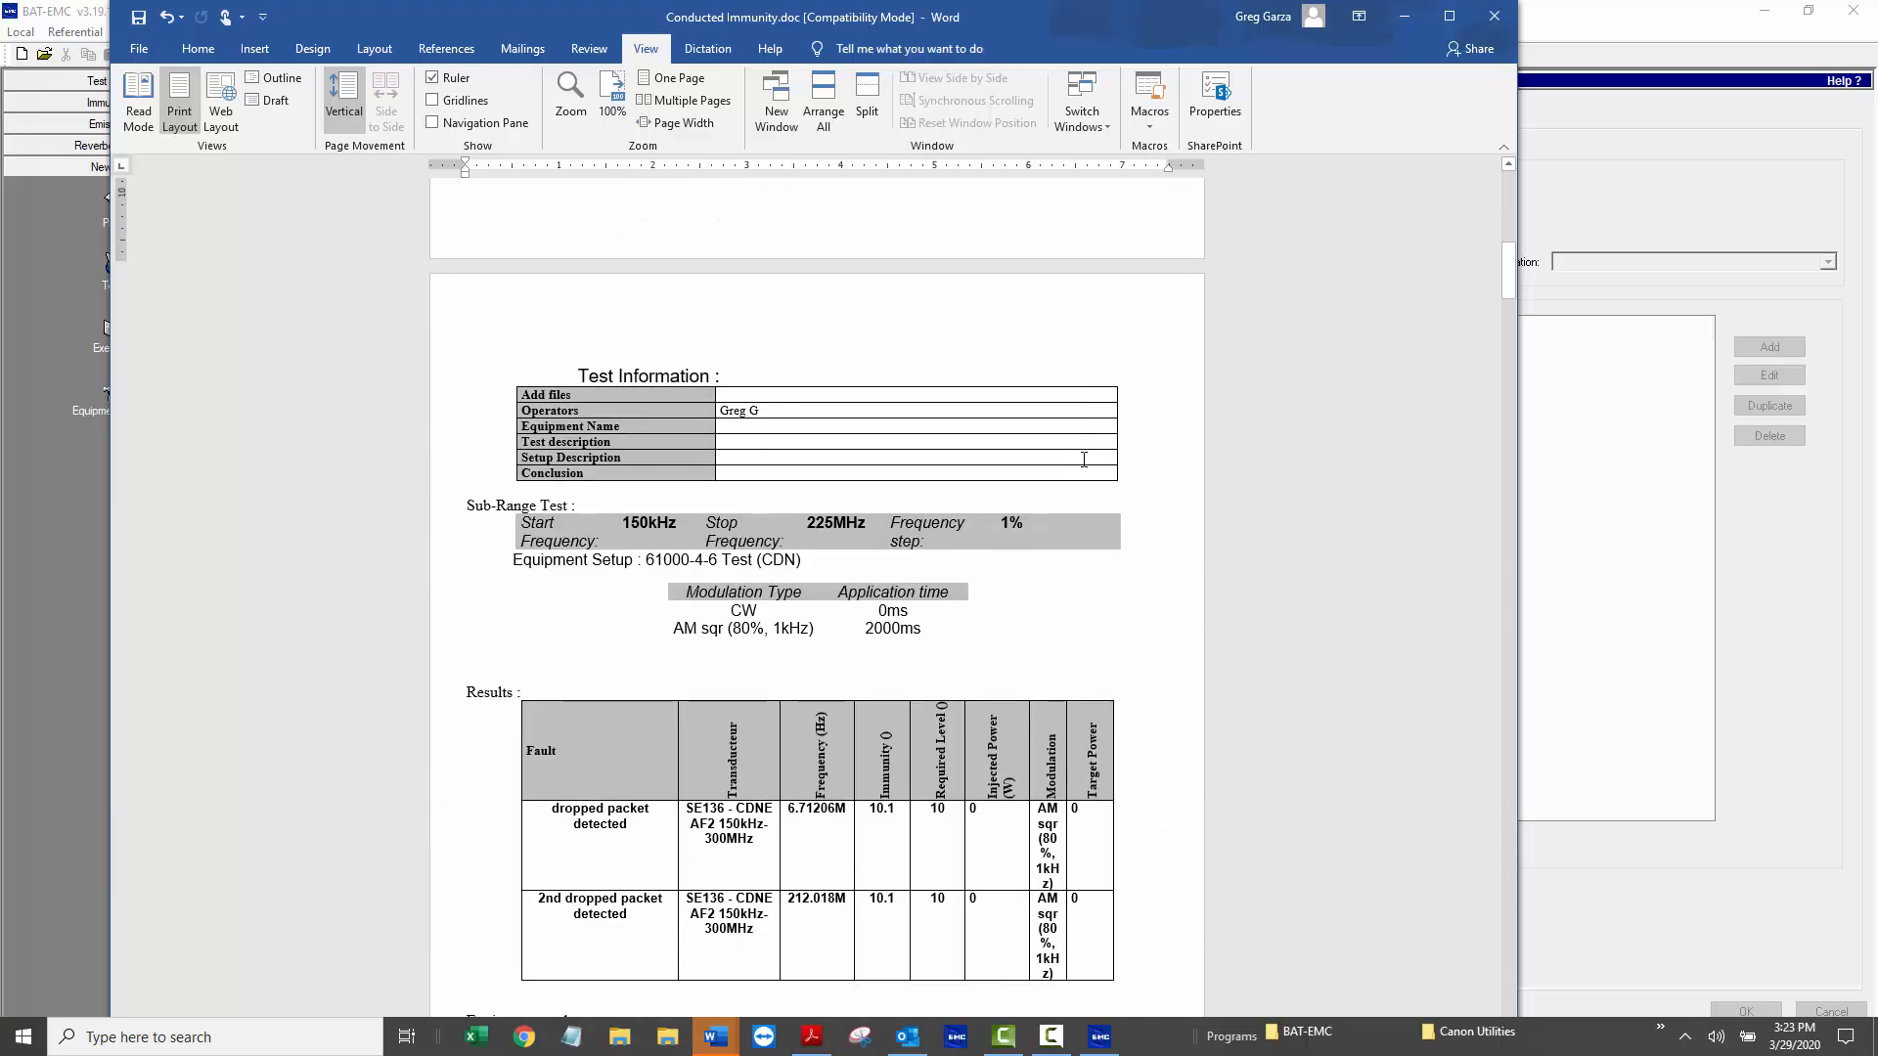
scroll(1083, 460, down, 3)
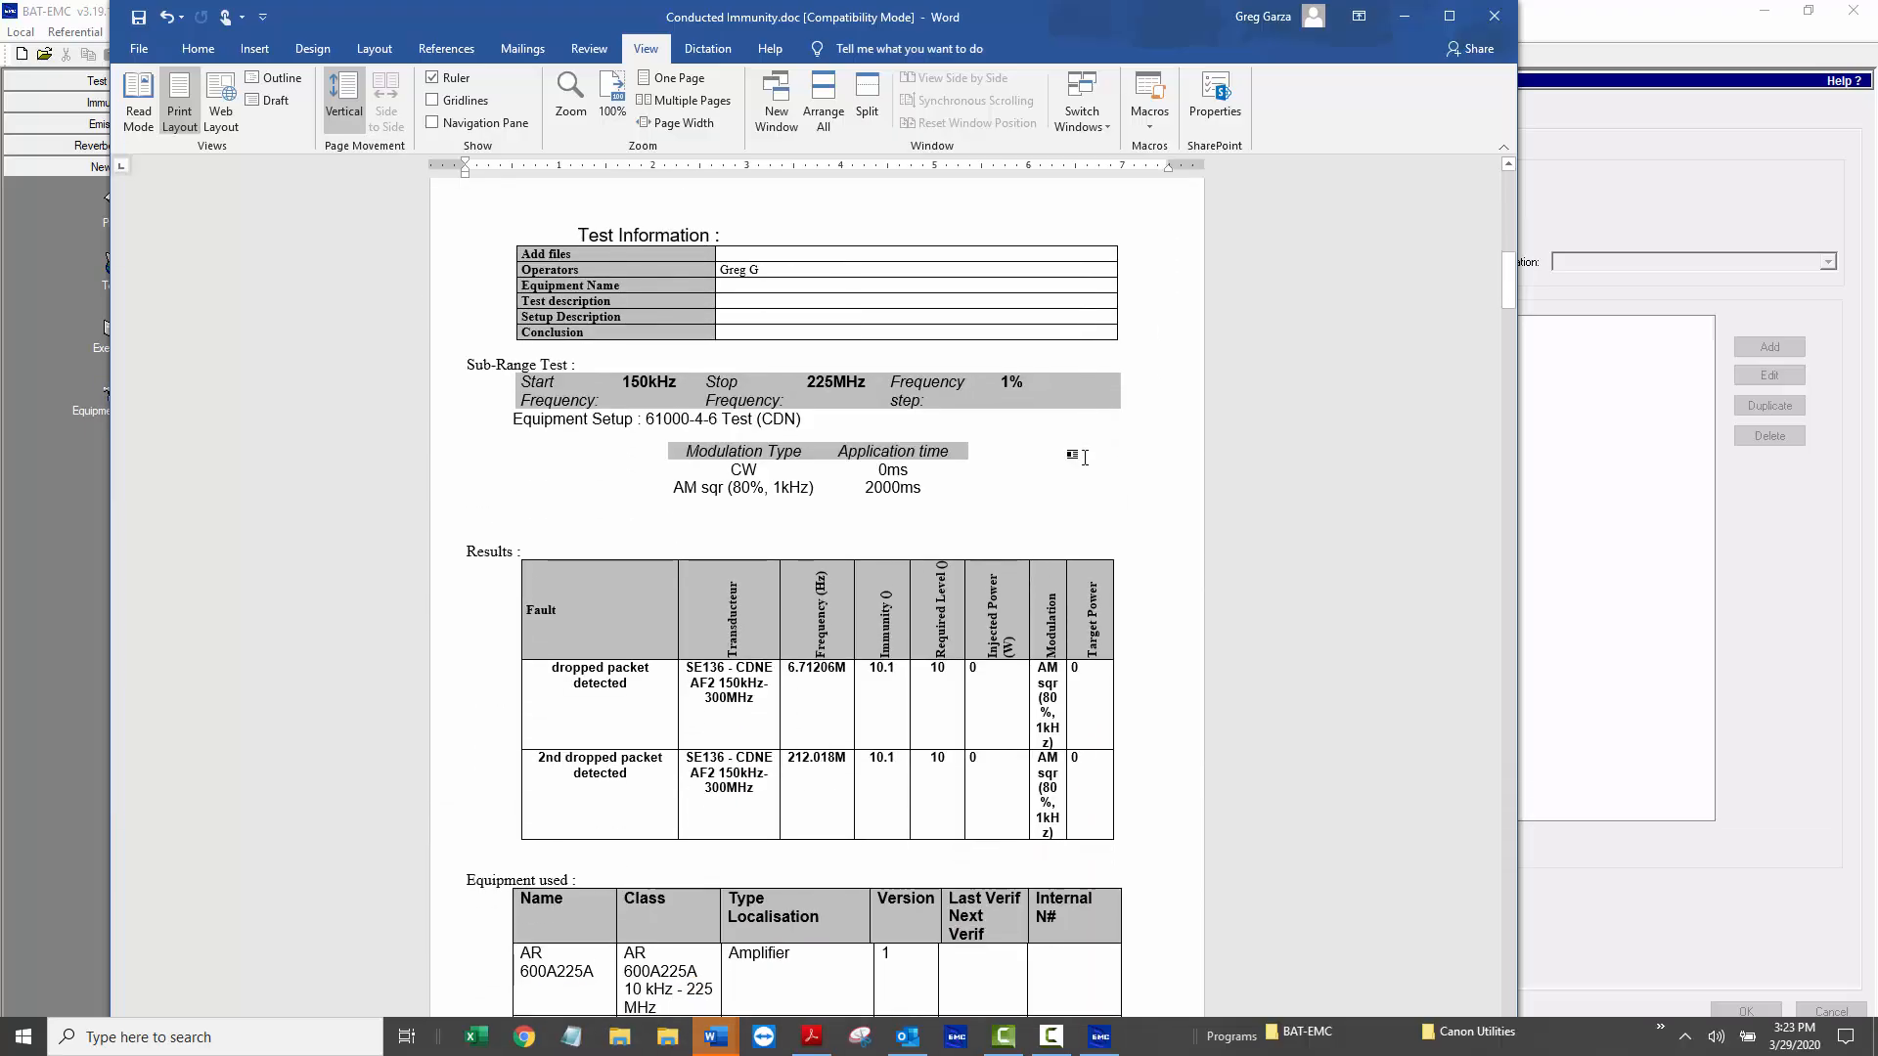
scroll(1084, 457, down, 3)
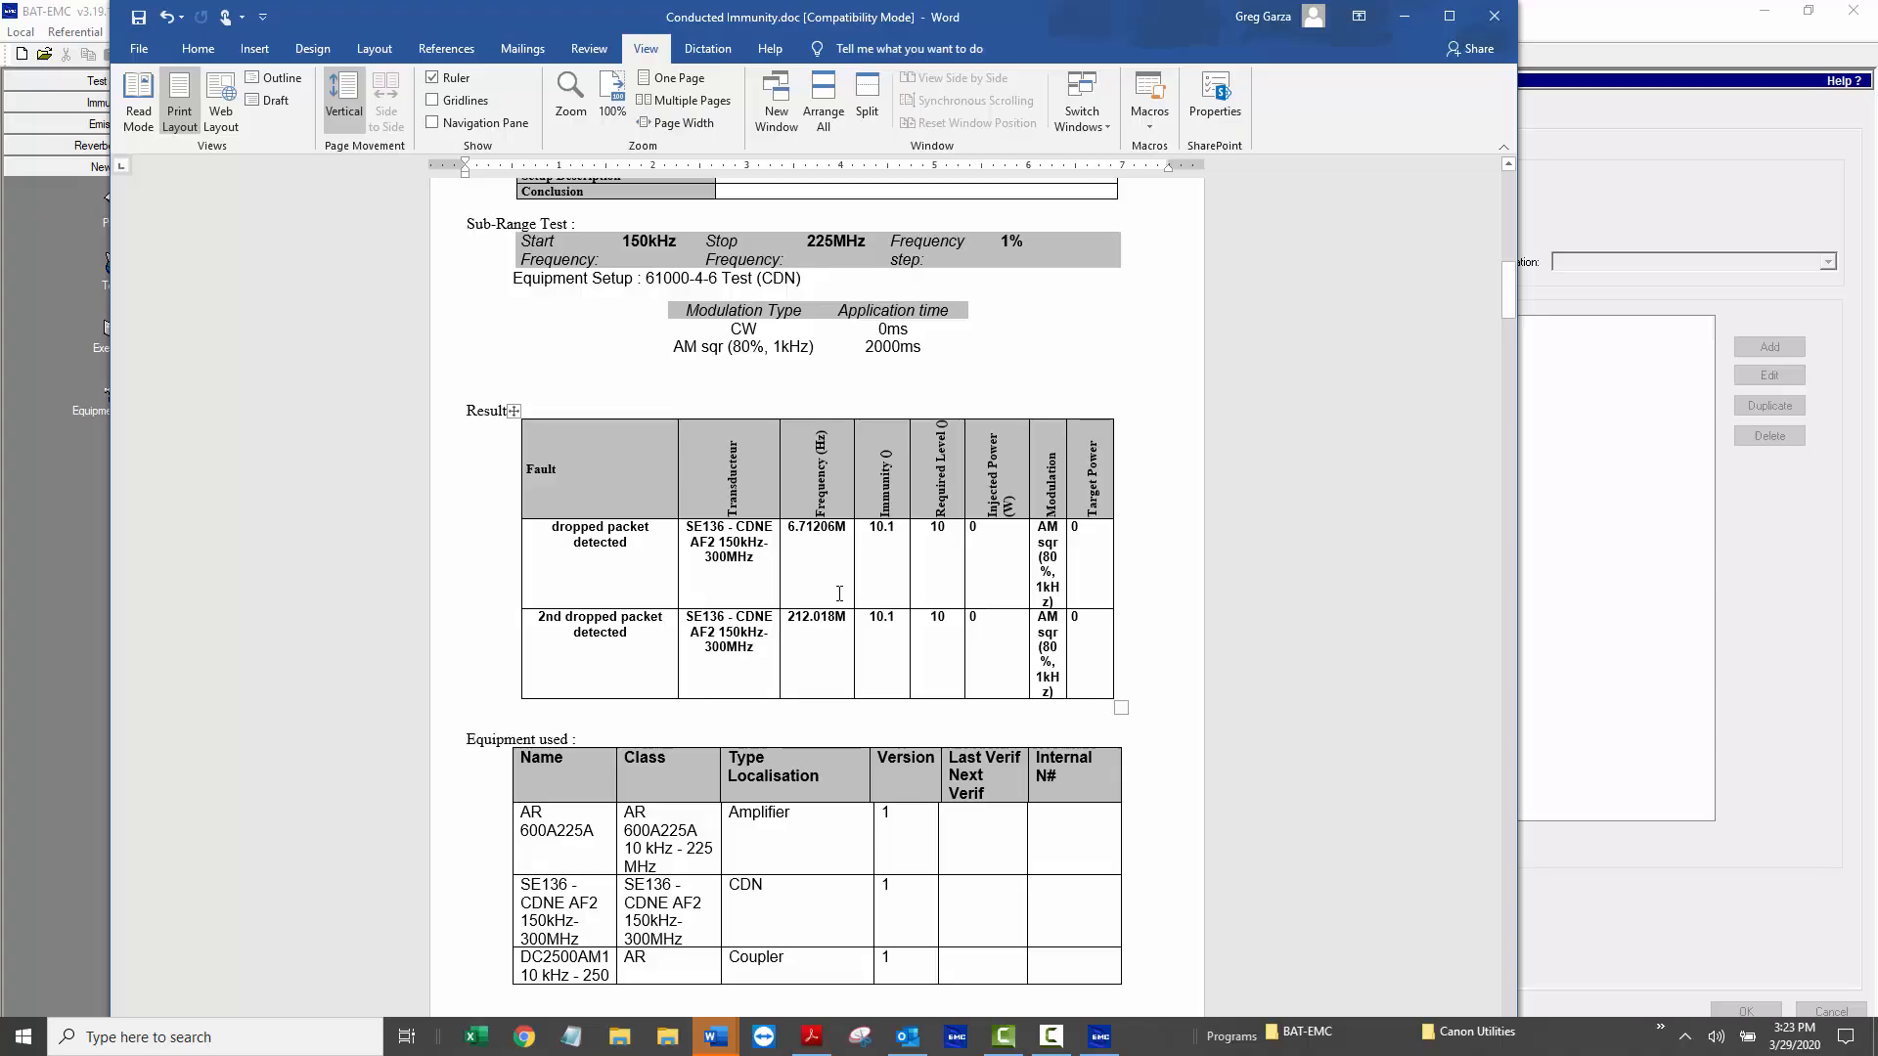
scroll(839, 594, down, 6)
scroll(1051, 510, down, 20)
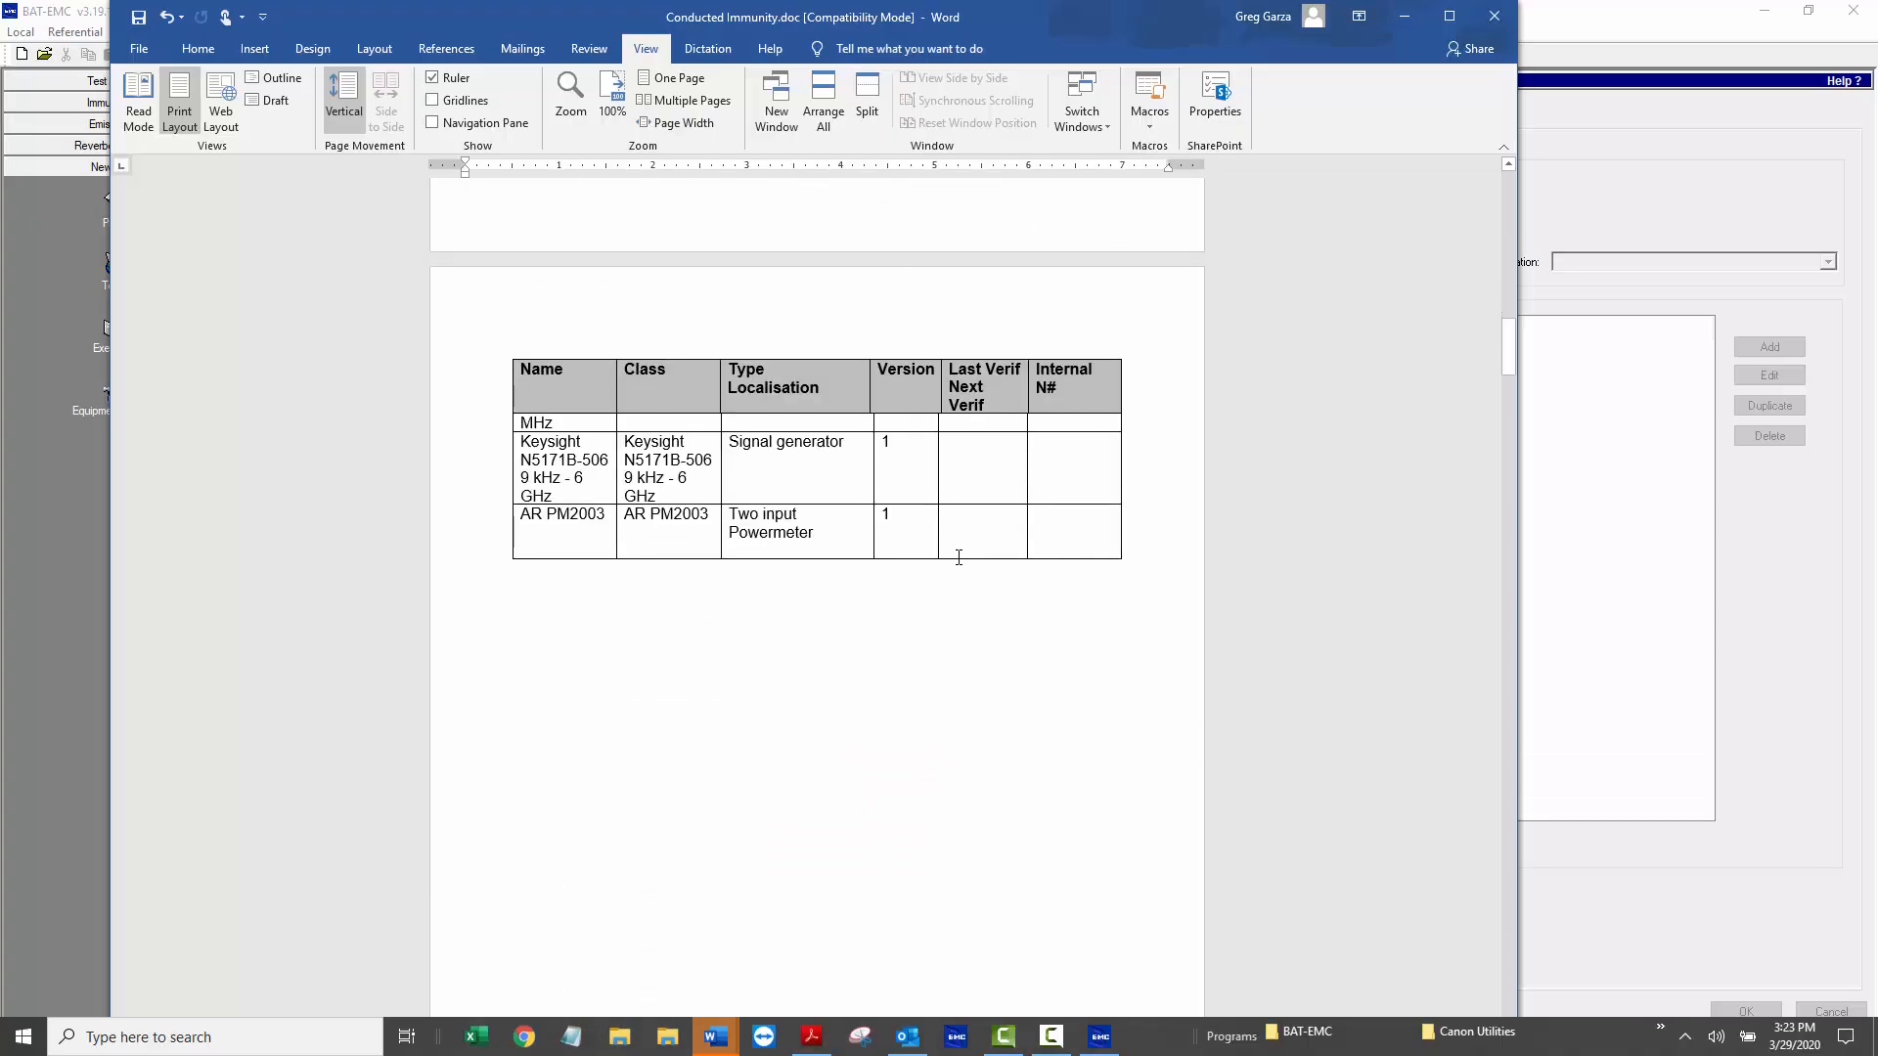
scroll(971, 547, down, 7)
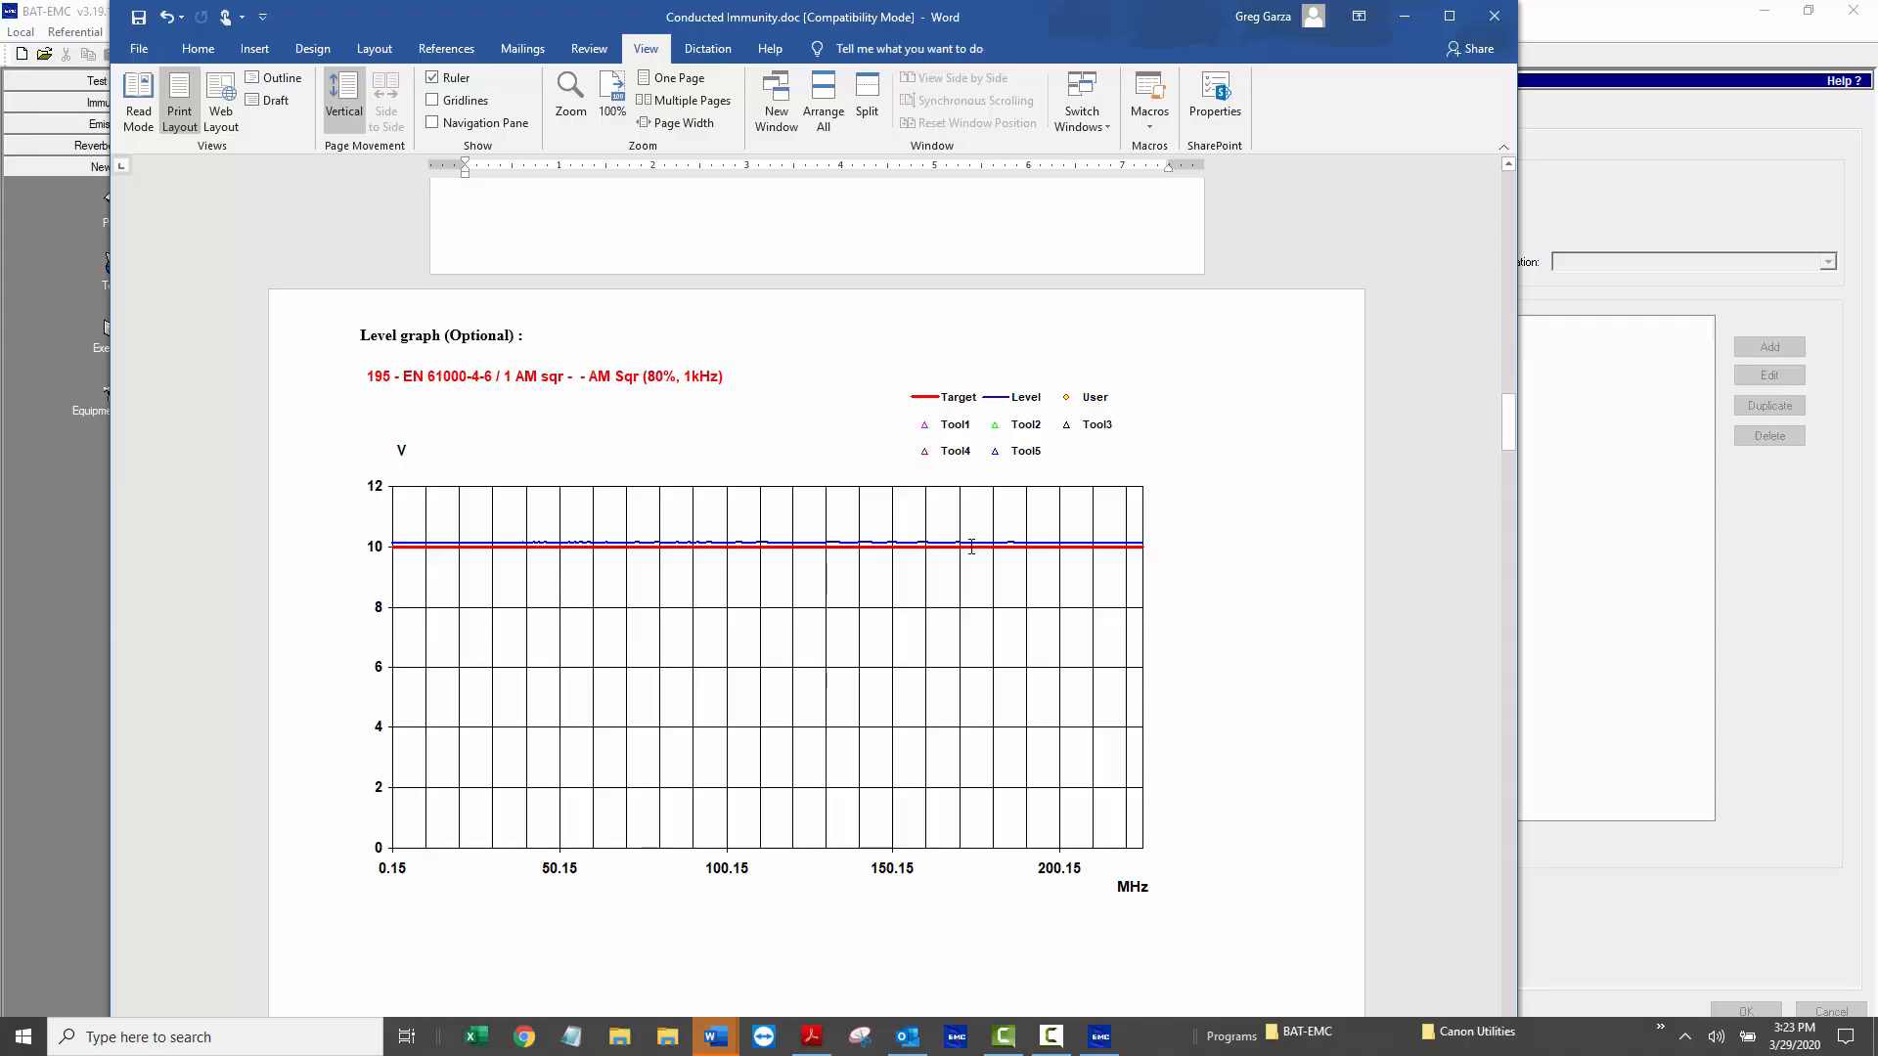
scroll(971, 547, down, 15)
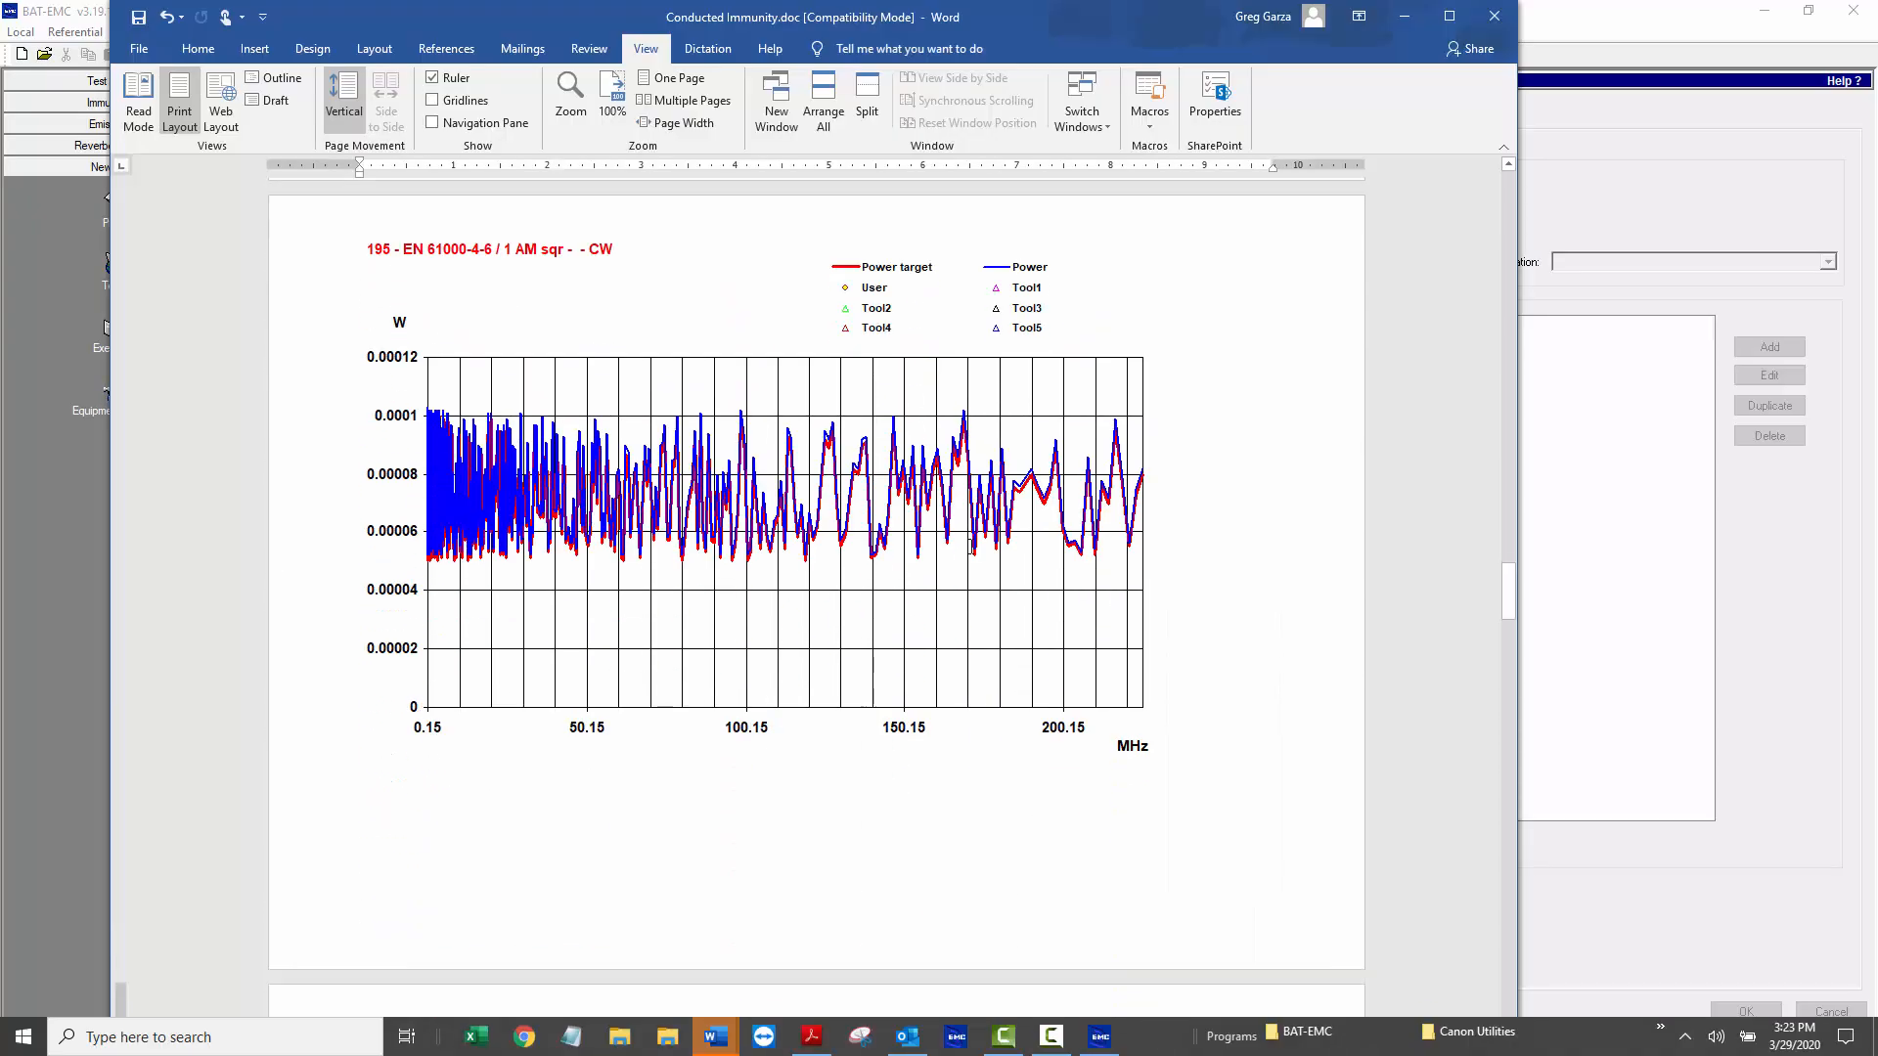
scroll(972, 546, down, 20)
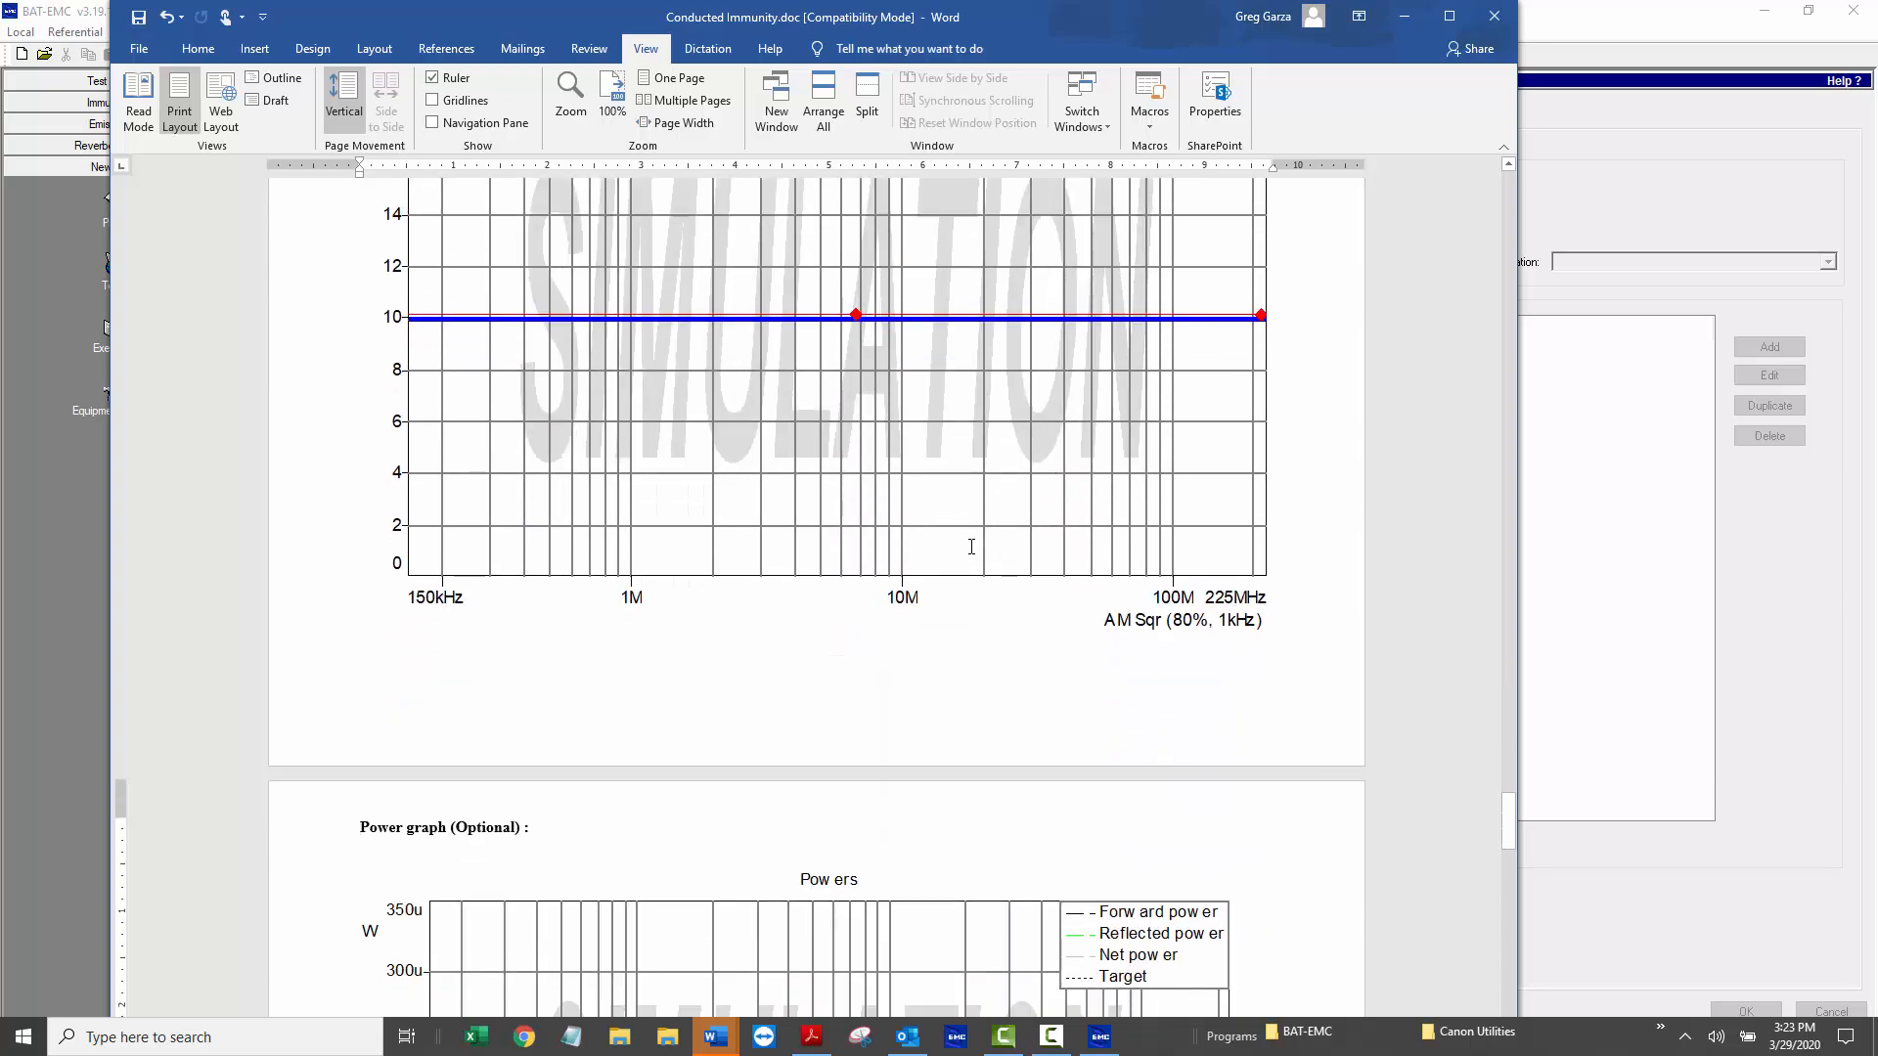
scroll(971, 547, down, 20)
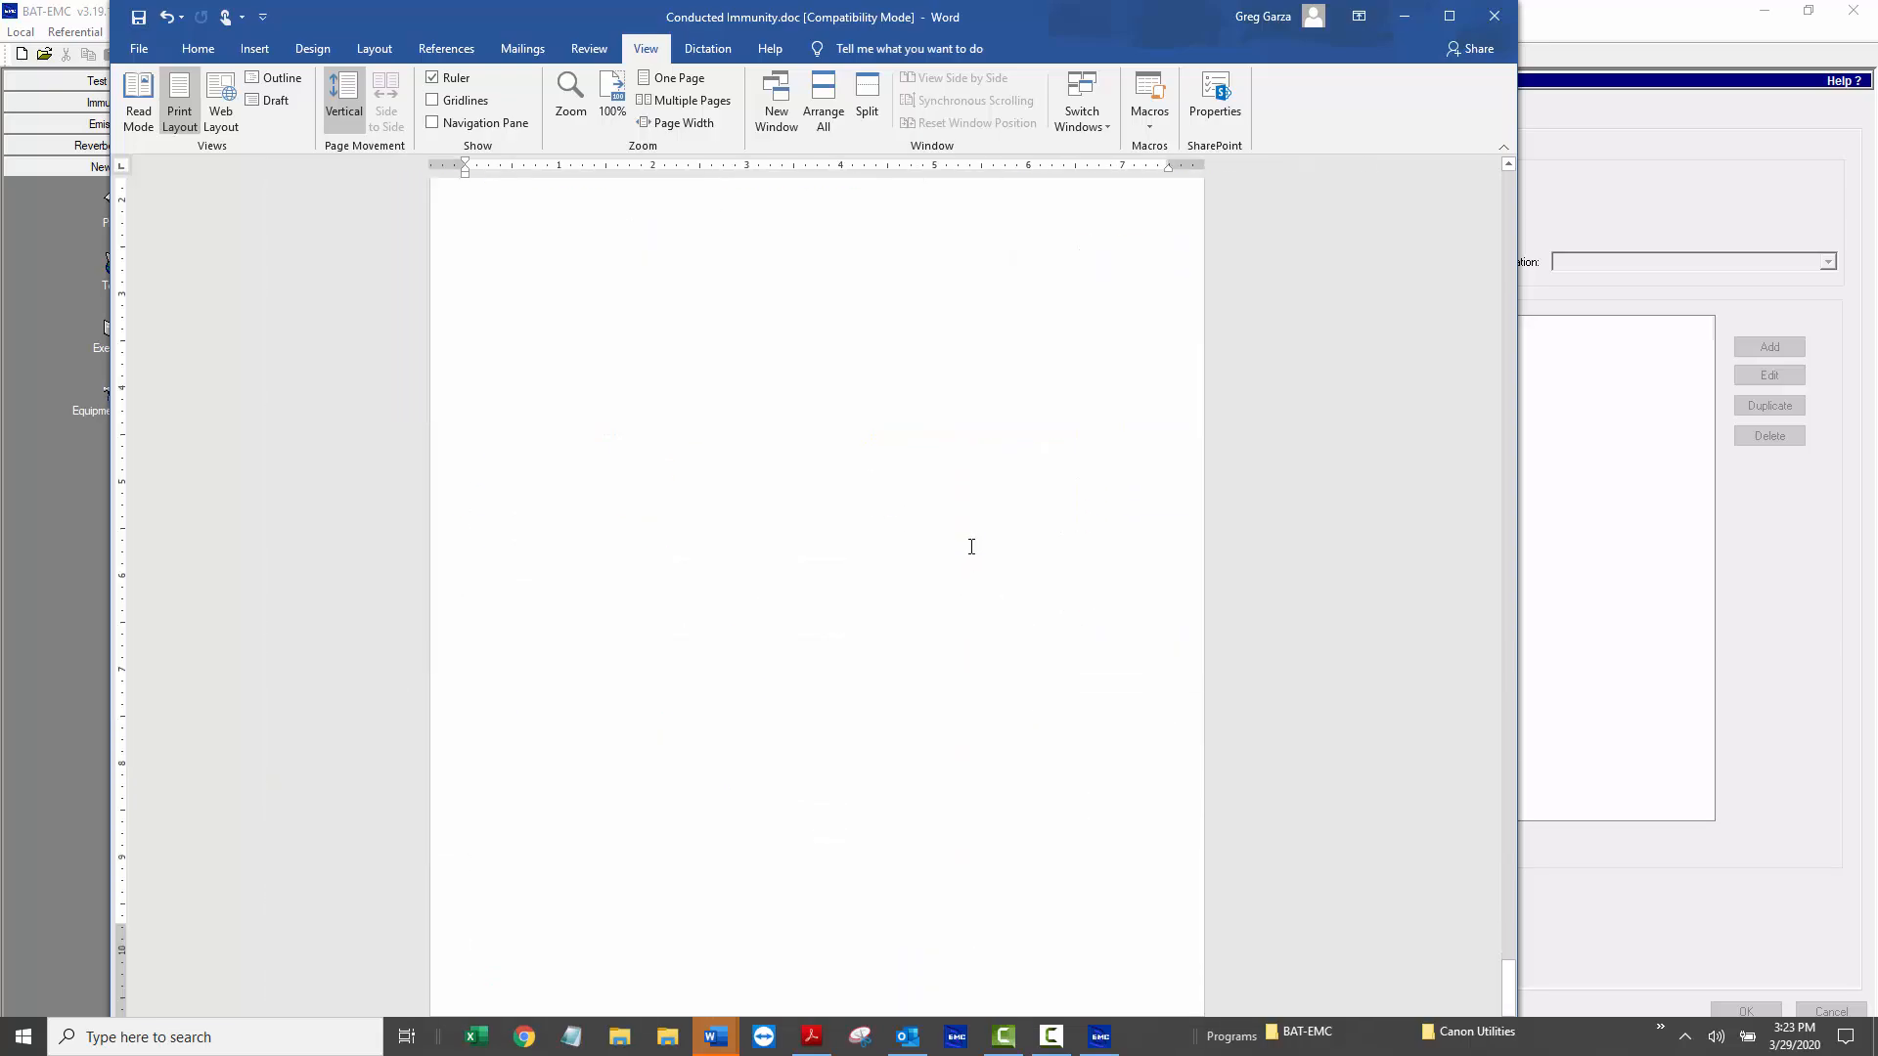
scroll(971, 546, up, 15)
click(971, 546)
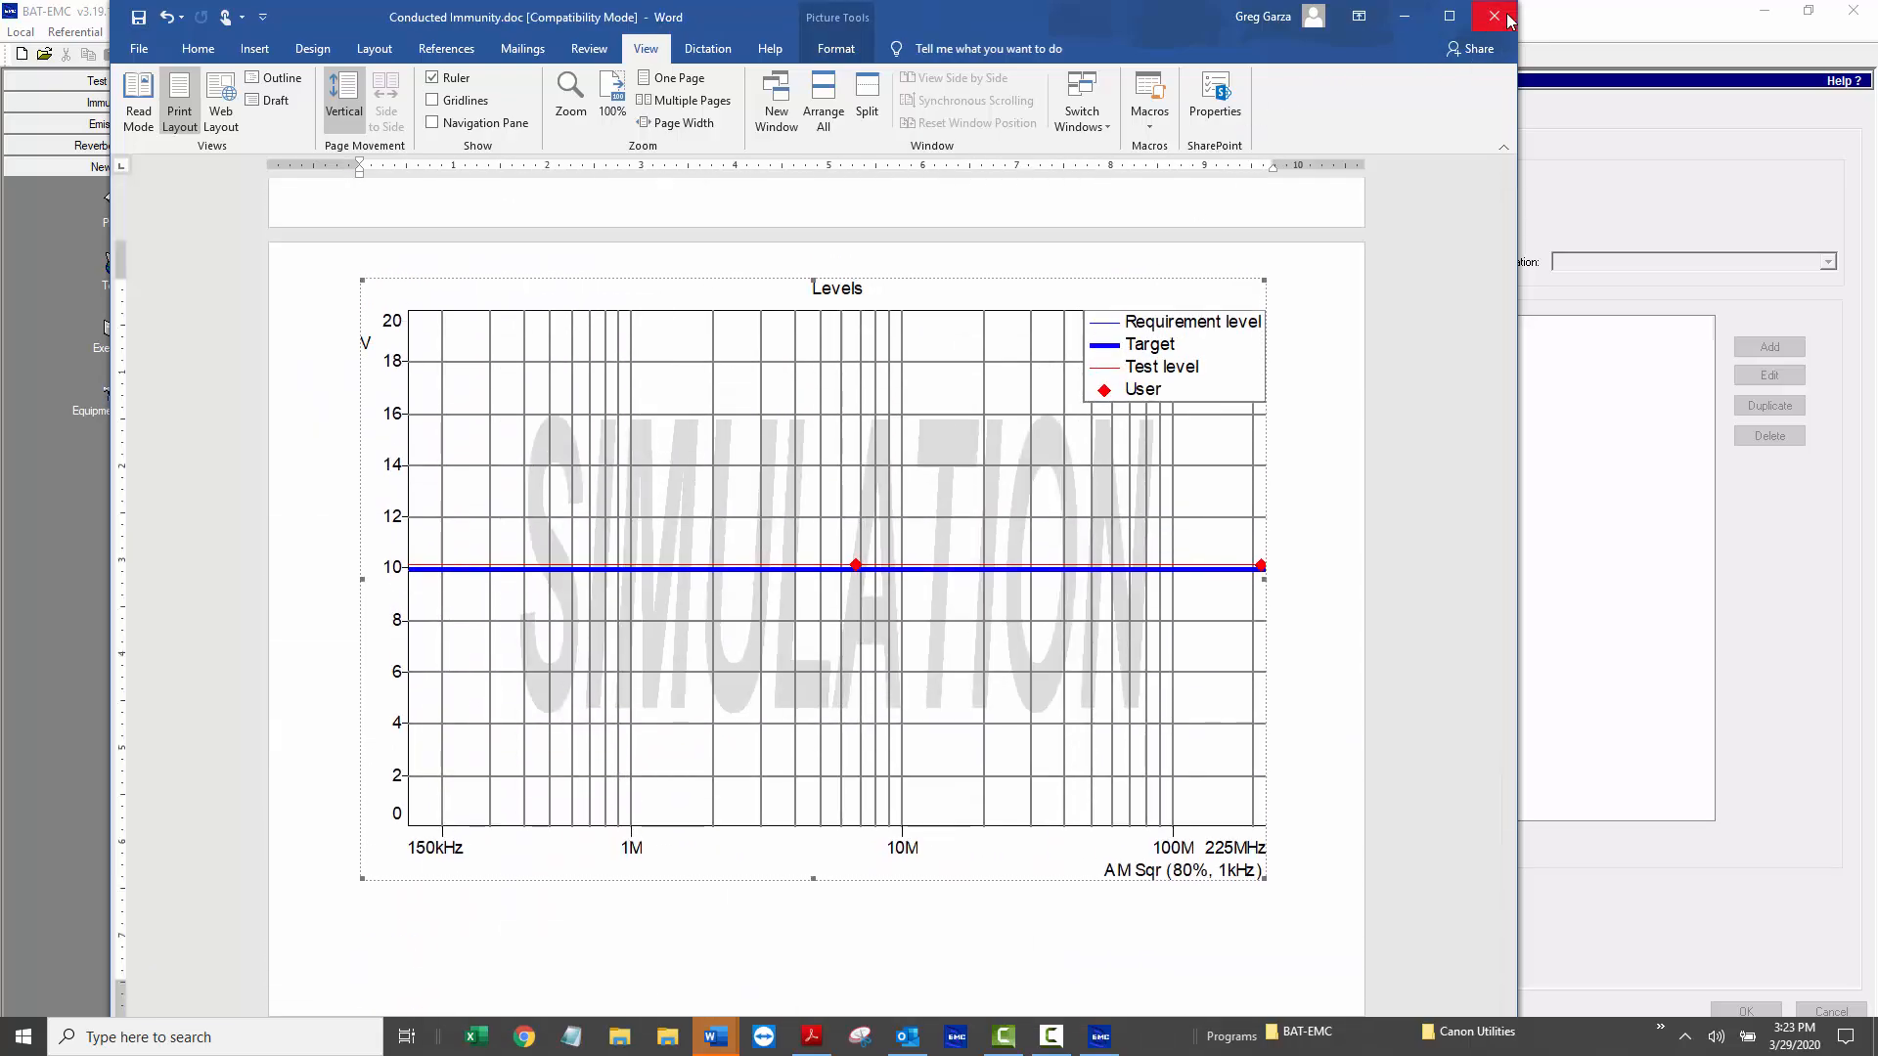